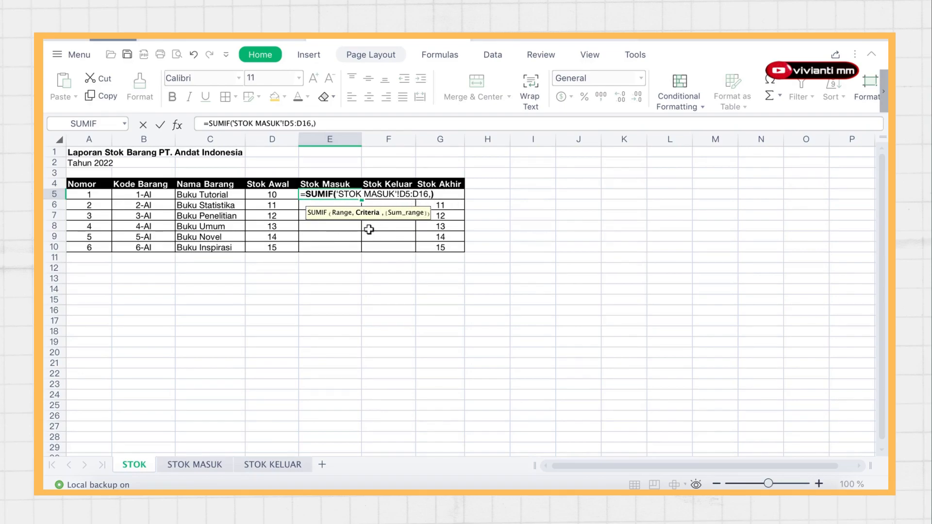
- Complete the SUMIF formula in E5 with criterion C5 and sum range E5:E15 from the STOK MASUK sheet
click(220, 195)
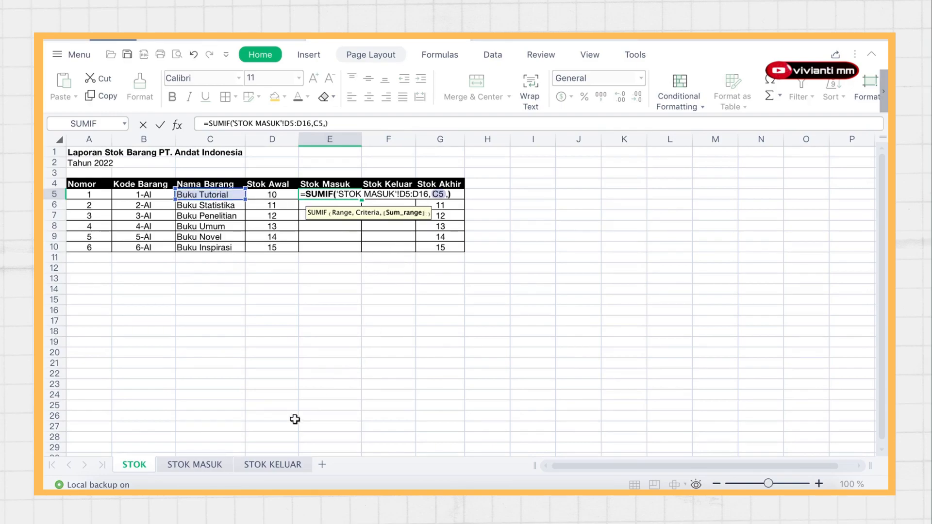
click(196, 463)
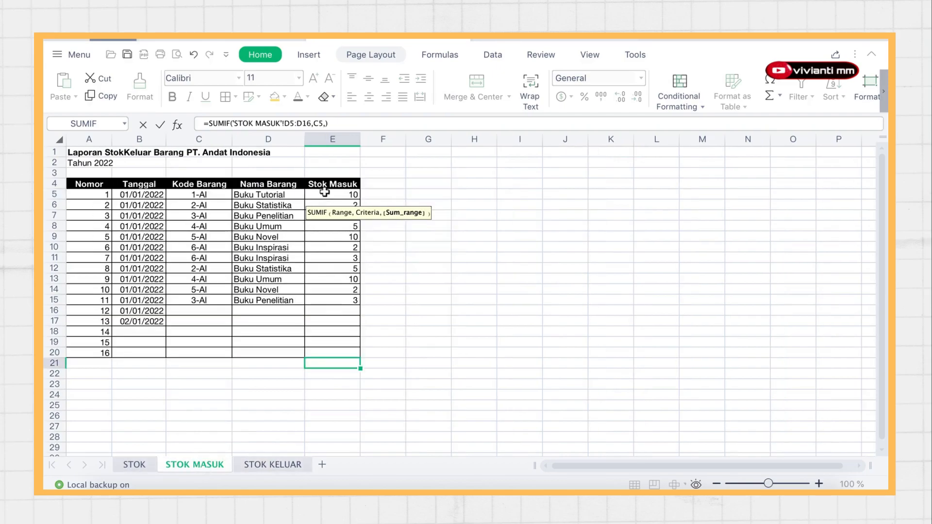
drag(329, 197, 339, 303)
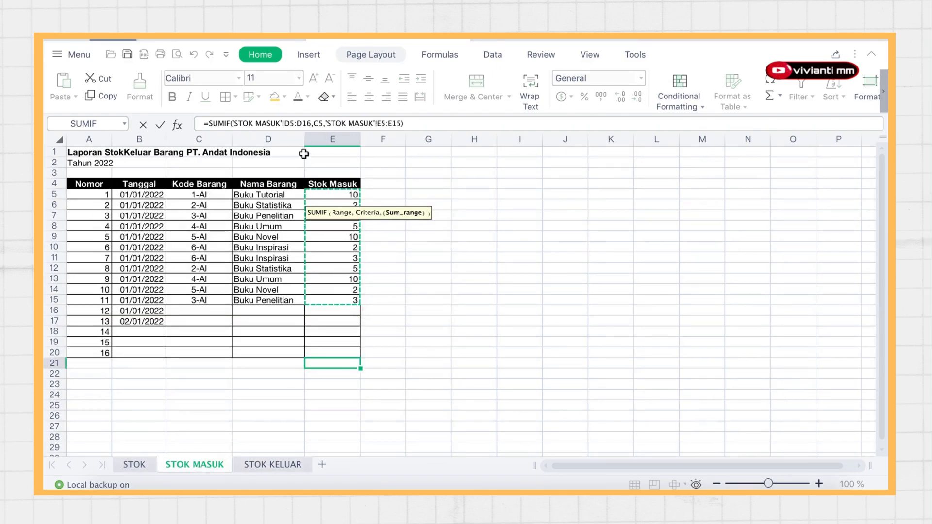
- Make both STOK MASUK ranges in the SUMIF formula absolute, as $D$5:$D$16 and $E$5:$E$15, and enter the formula
click(286, 124)
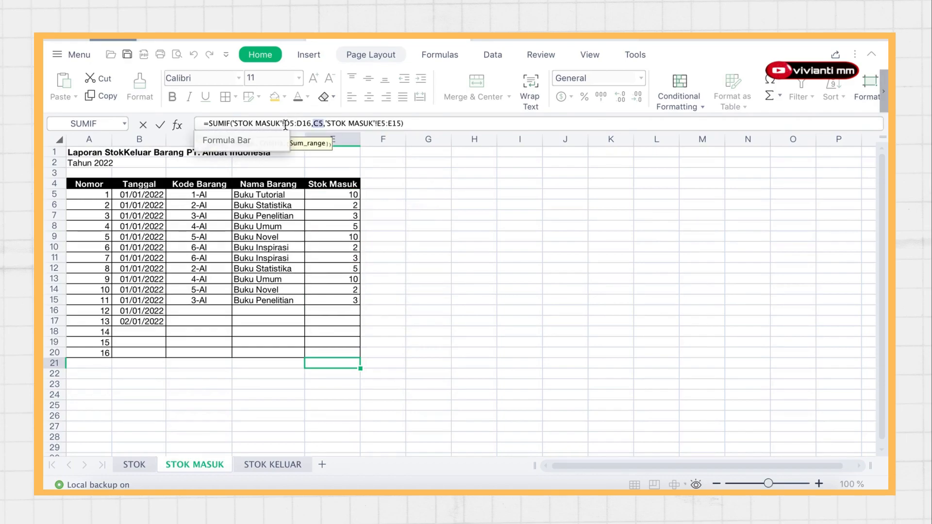
drag(290, 125, 308, 125)
drag(309, 125, 313, 126)
key(F4)
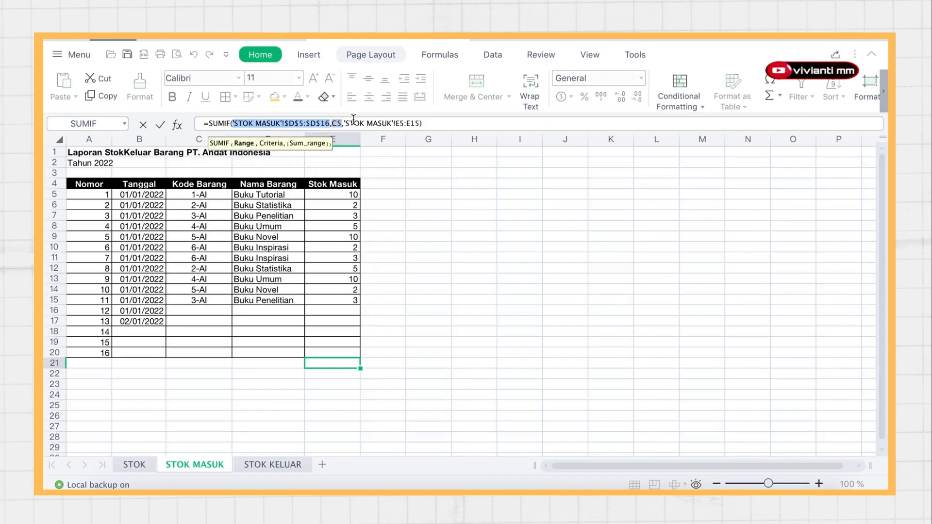
drag(346, 125, 421, 126)
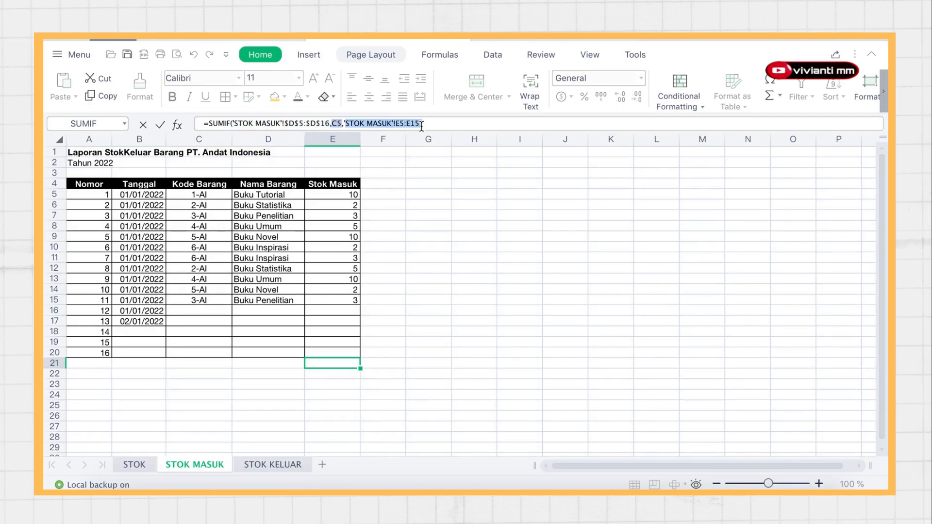
key(F4)
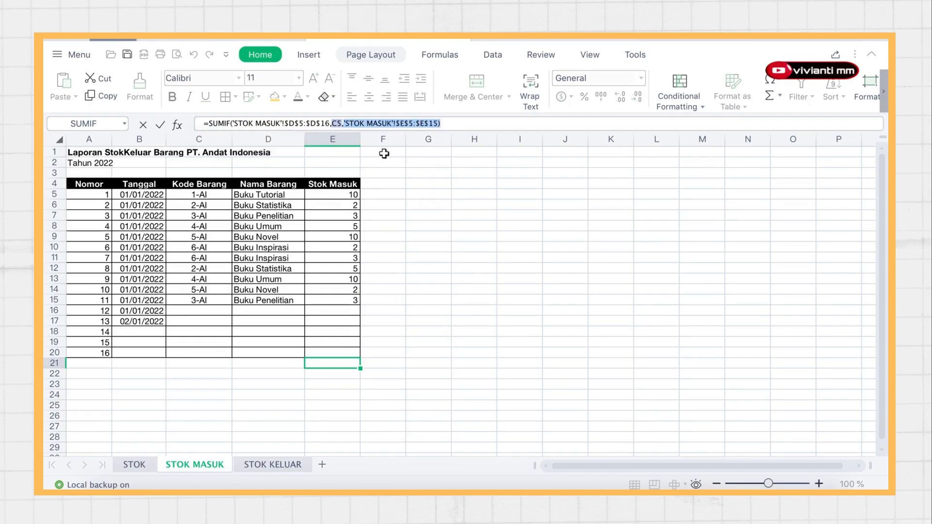
key(Return)
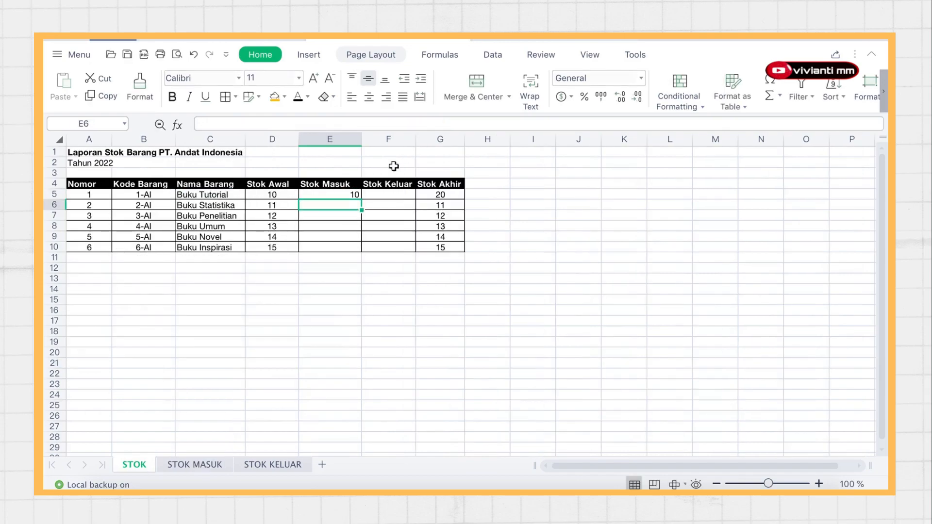
- Compare the Stok Masuk result for Buku Tutorial in E5 with its entry on the STOK MASUK sheet
click(346, 196)
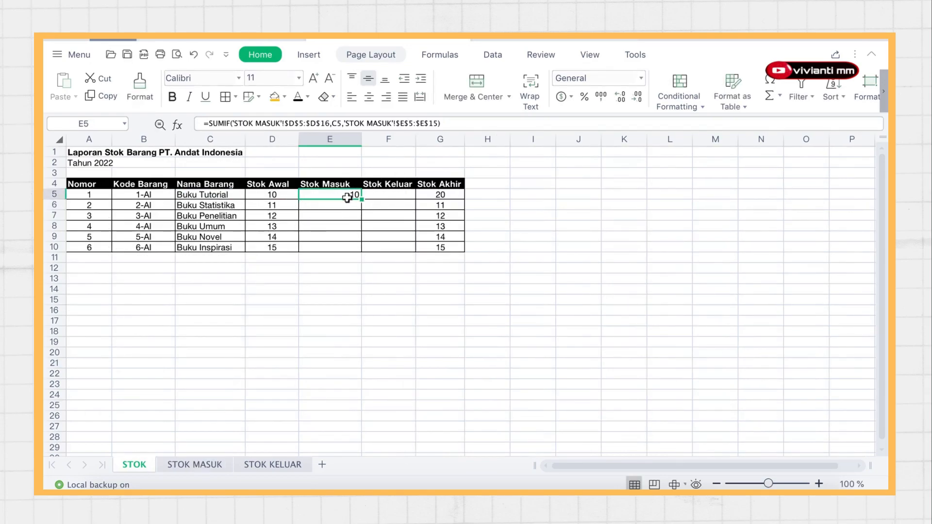
click(178, 464)
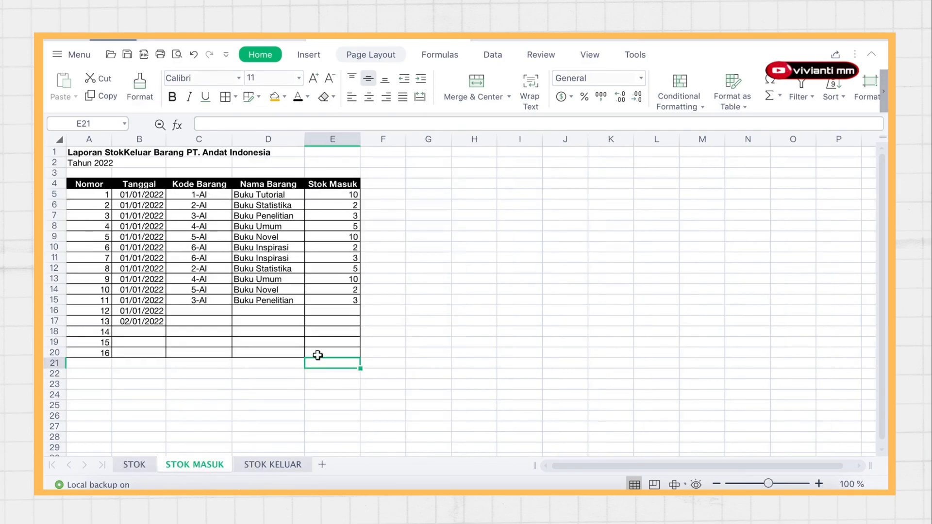
click(320, 194)
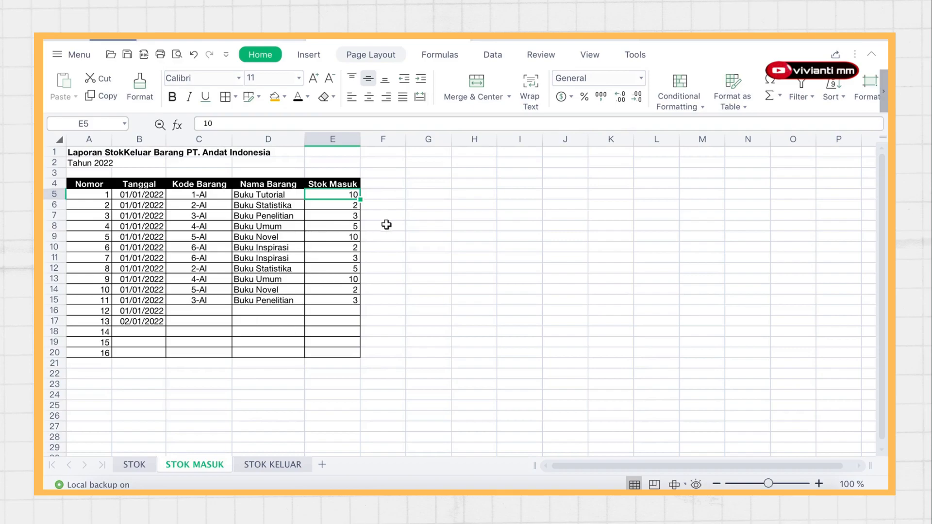
click(132, 464)
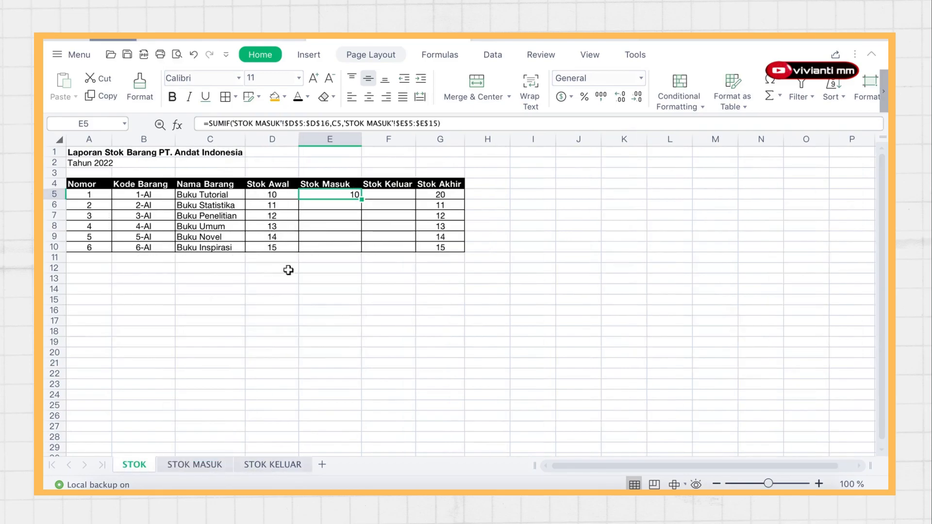
- Copy the E5 SUMIF formula down the Stok Masuk column to row 10 and review the formula in E5
double_click(361, 199)
click(347, 196)
double_click(347, 196)
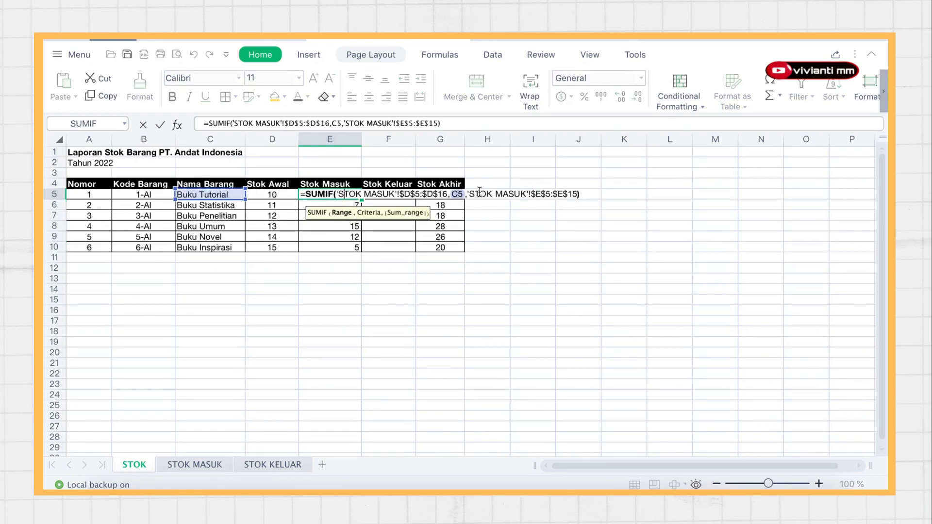
click(462, 196)
key(Return)
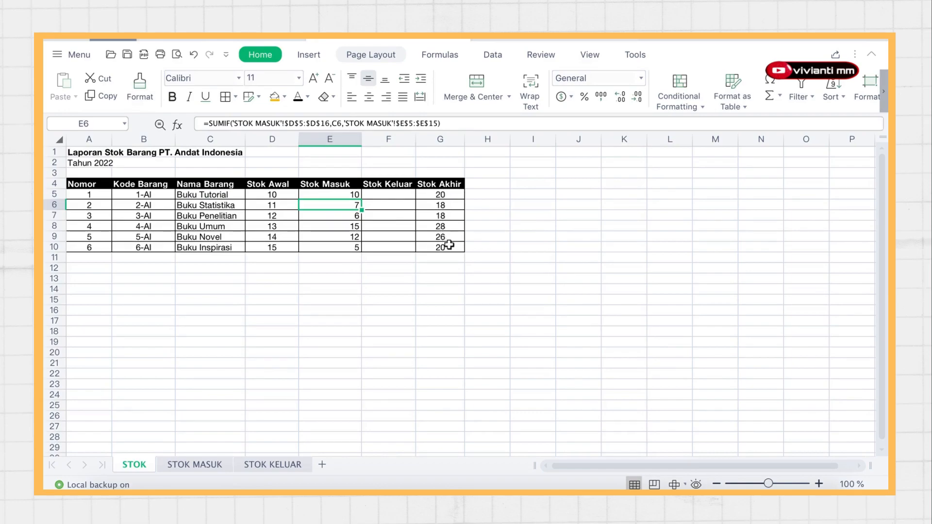
- Inspect the Stok Akhir formula in G5 and how it uses the Stok Masuk cell
click(339, 198)
click(434, 194)
click(348, 195)
click(434, 192)
double_click(434, 193)
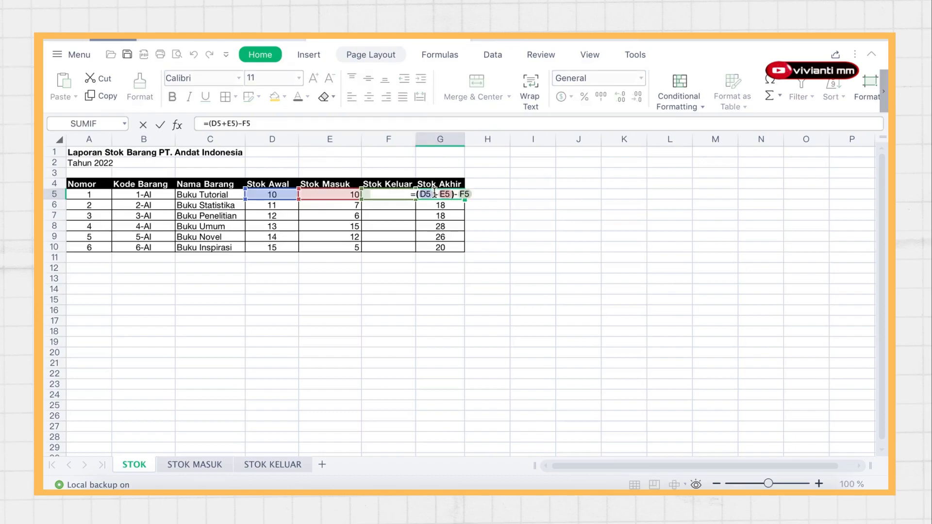
key(Return)
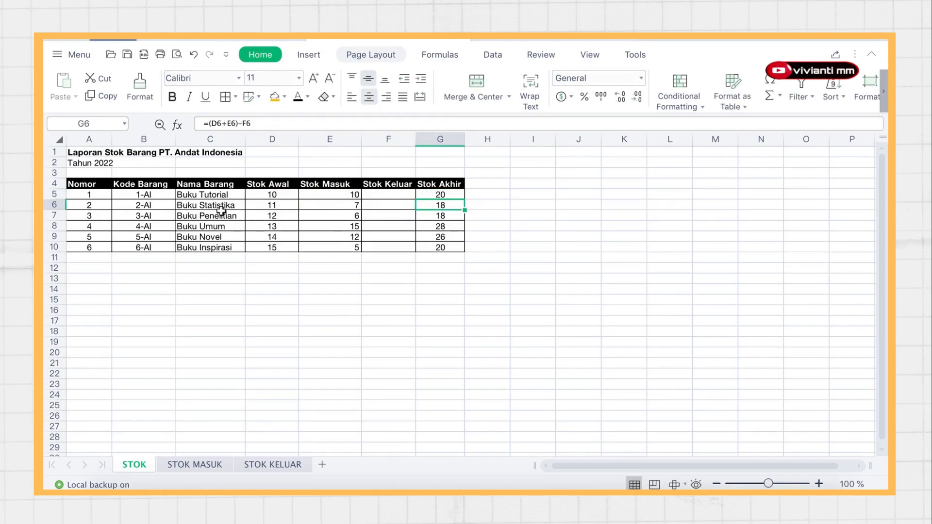
- Try to rewrite the end of the criteria range in E5's SUMIF formula as the column reference d without a row number
click(179, 464)
click(140, 465)
double_click(324, 194)
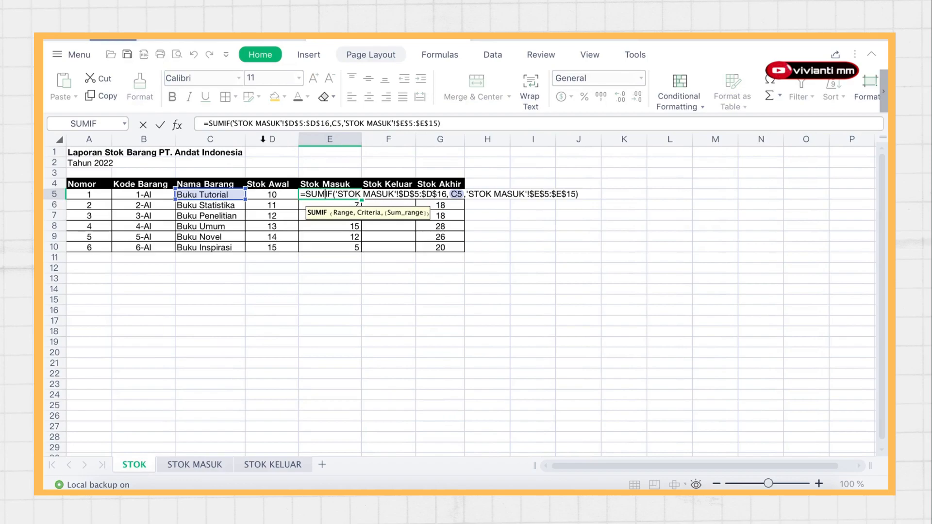
click(330, 124)
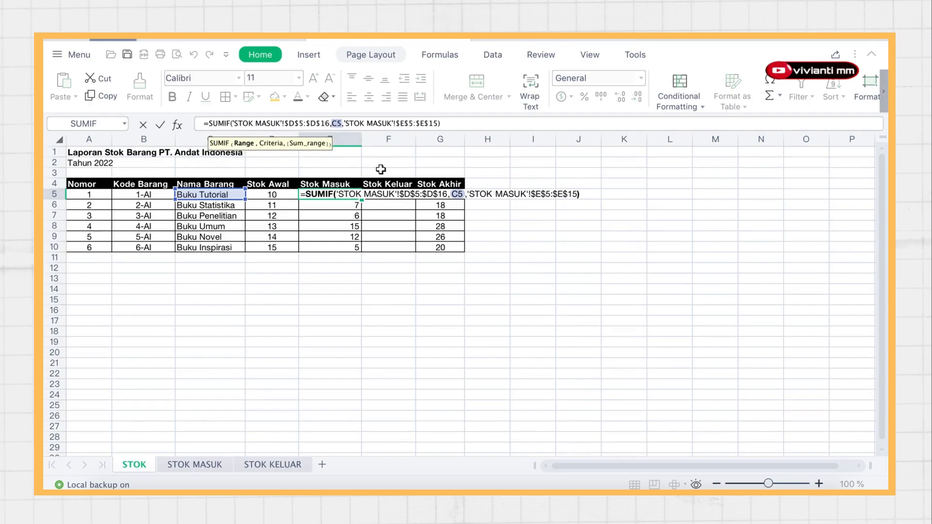
key(BackSpace)
key(BackSpace)
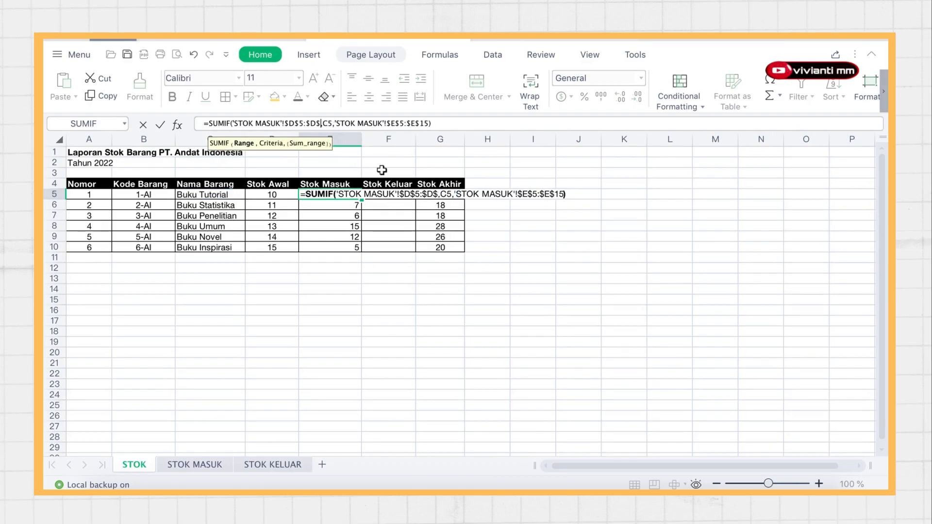
key(BackSpace)
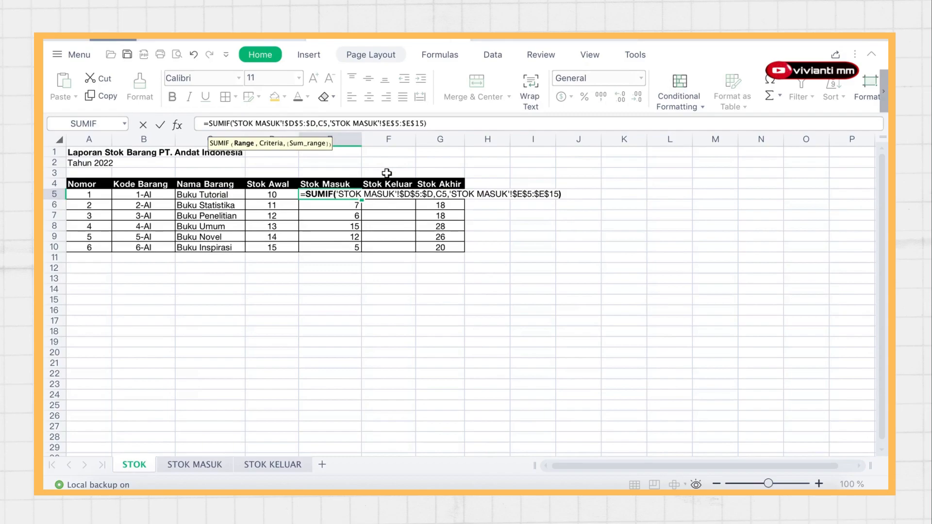
text(:)
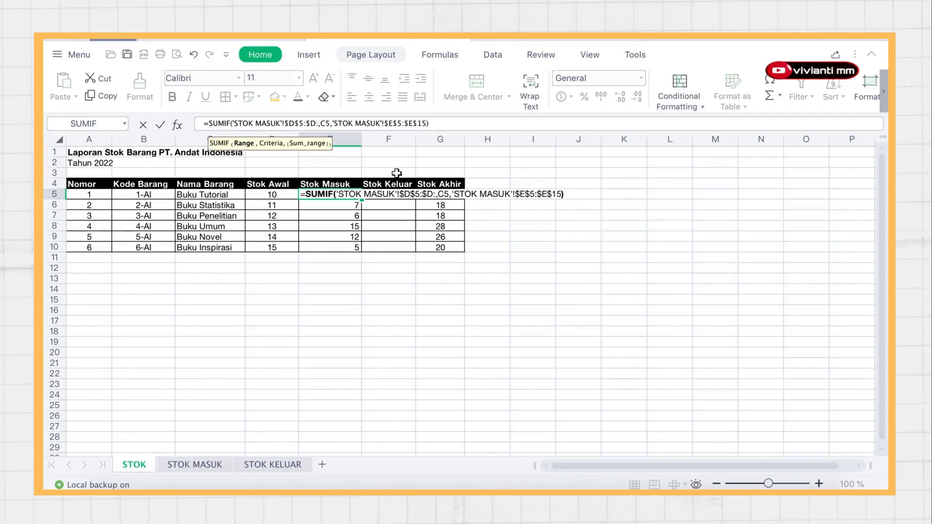
text(d)
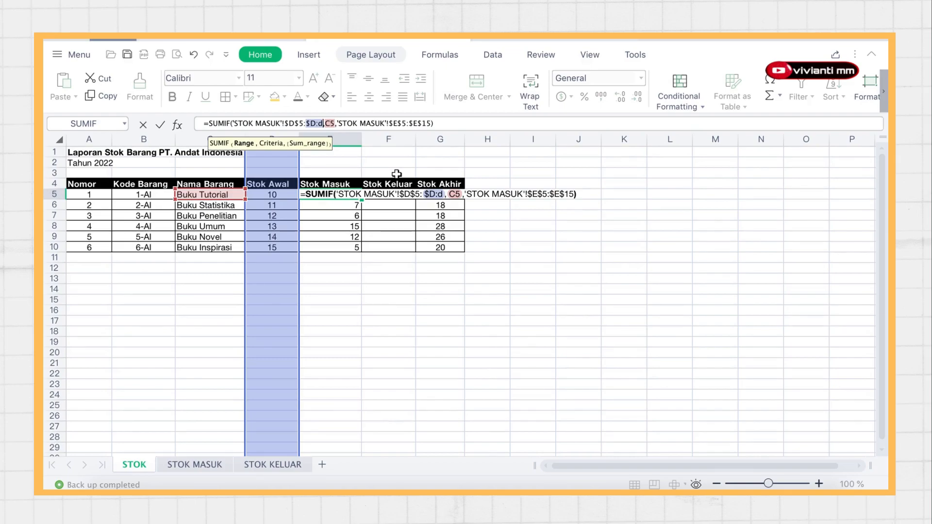
key(BackSpace)
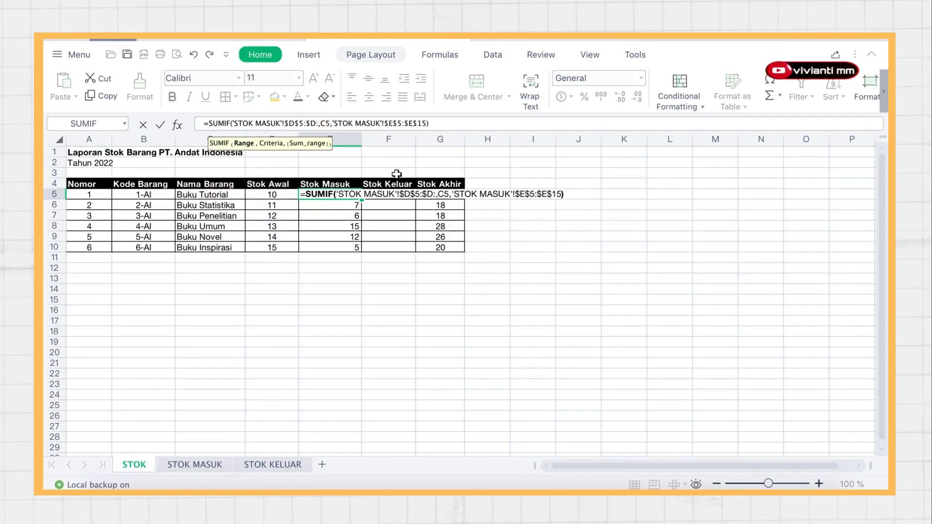
key(BackSpace)
key(BackSpace)
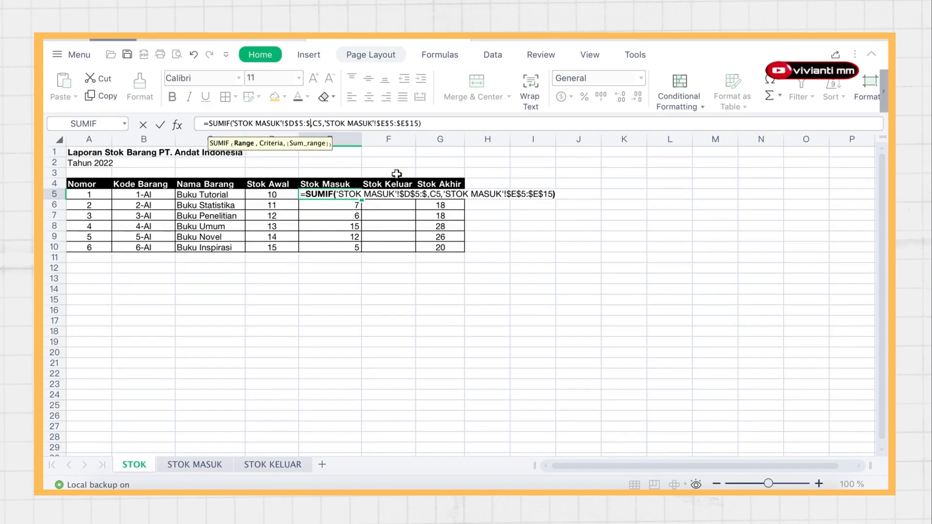
text(d)
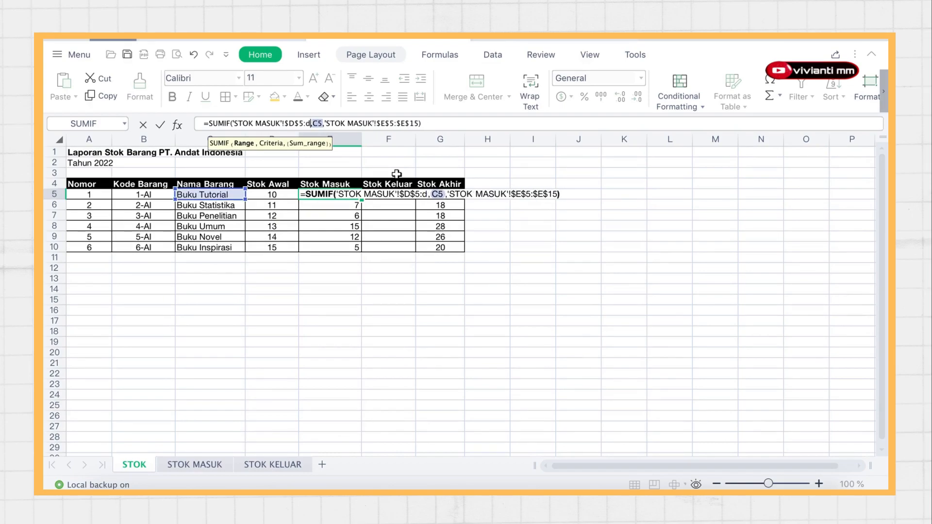
key(Return)
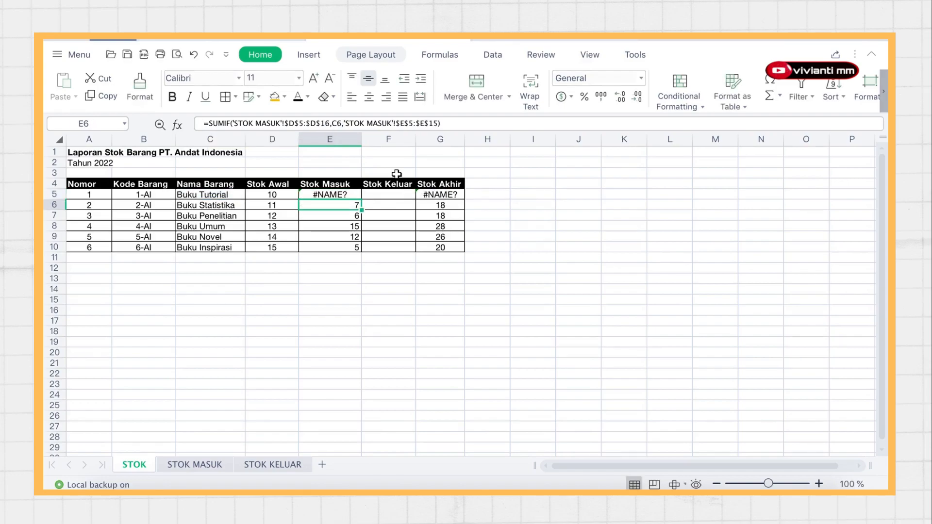
- Undo the last edit to the Stok Masuk formula in E5 and check the Stok Akhir cells G5 and G6
key(super+z)
key(Right)
key(Right)
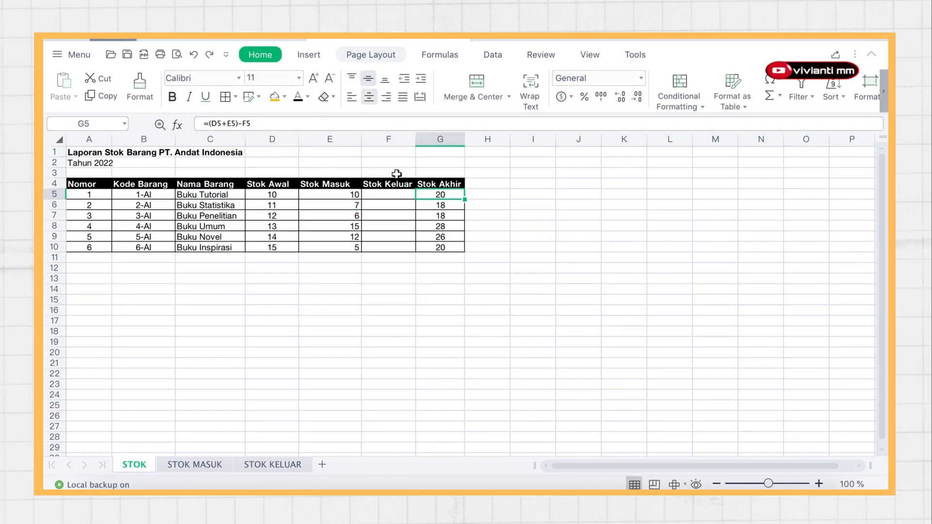
key(Down)
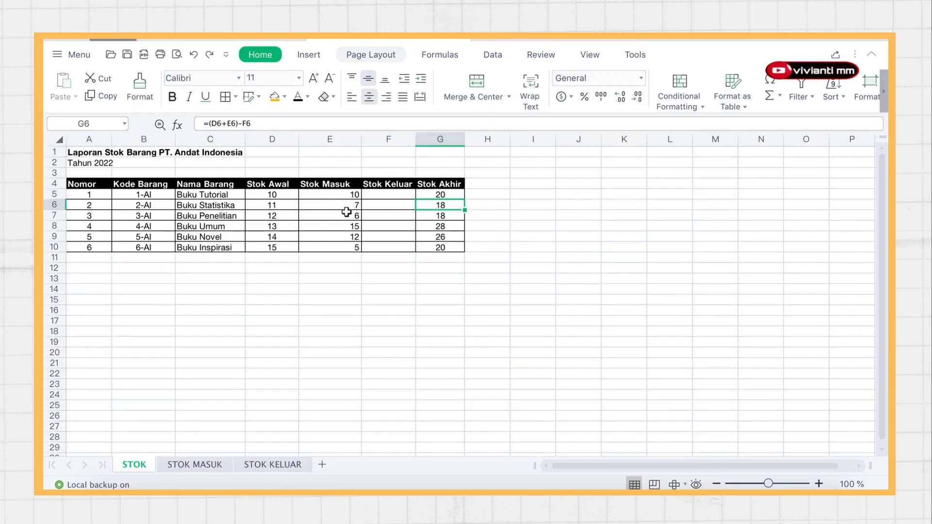
- Copy the Tanggal dates in B5:B17 of the STOK MASUK sheet to the STOK KELUAR sheet, starting at B5
click(255, 465)
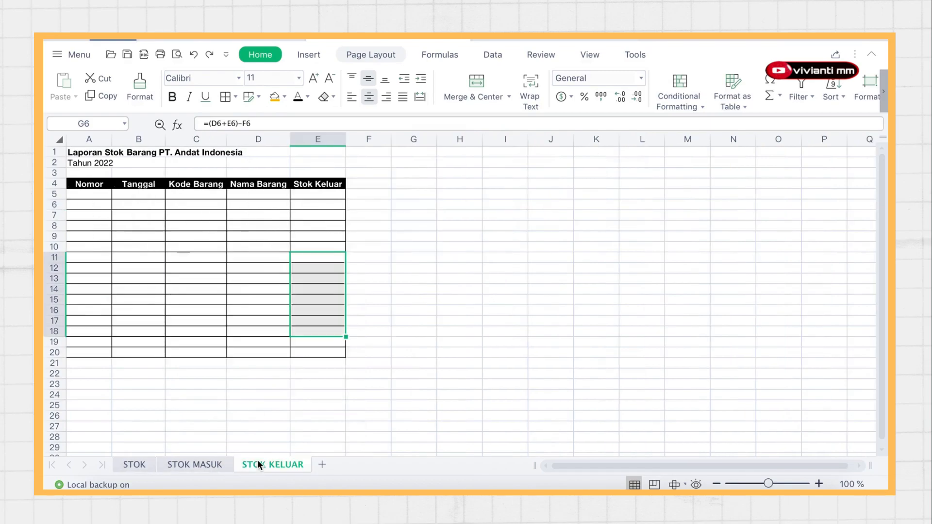
click(192, 464)
drag(137, 195, 149, 322)
key(ctrl+c)
click(276, 464)
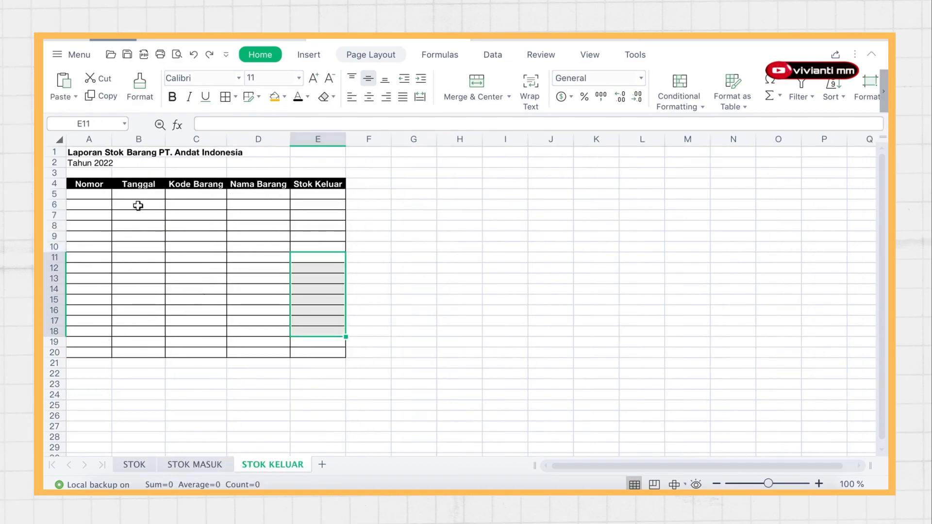
click(138, 196)
key(ctrl+v)
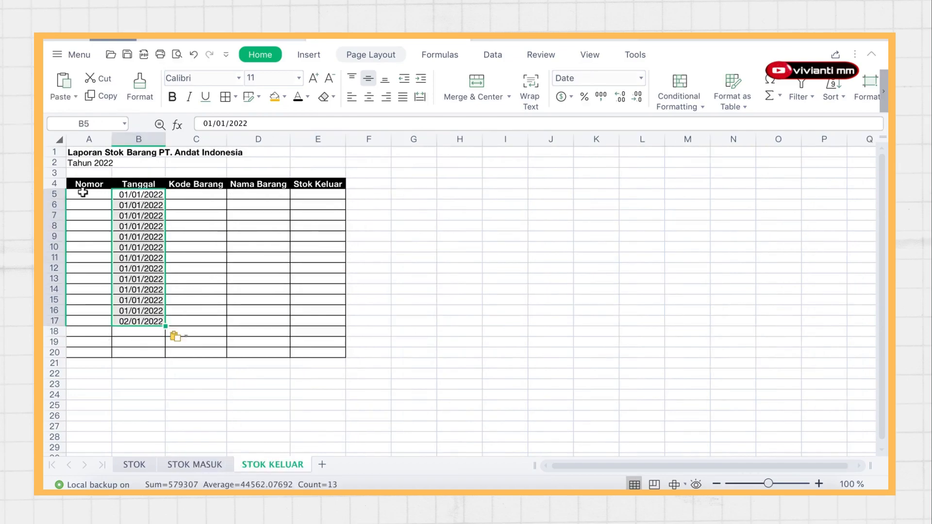
- Number the STOK KELUAR rows 1 to 13 in the Nomor column by entering 1 and 2 and extending the series
click(89, 201)
text(1)
key(Return)
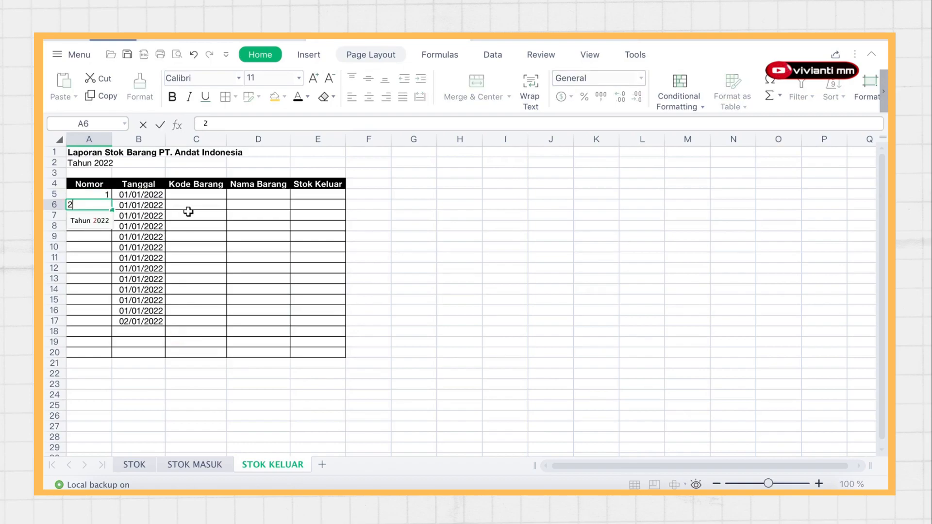
text(2)
drag(97, 195, 98, 203)
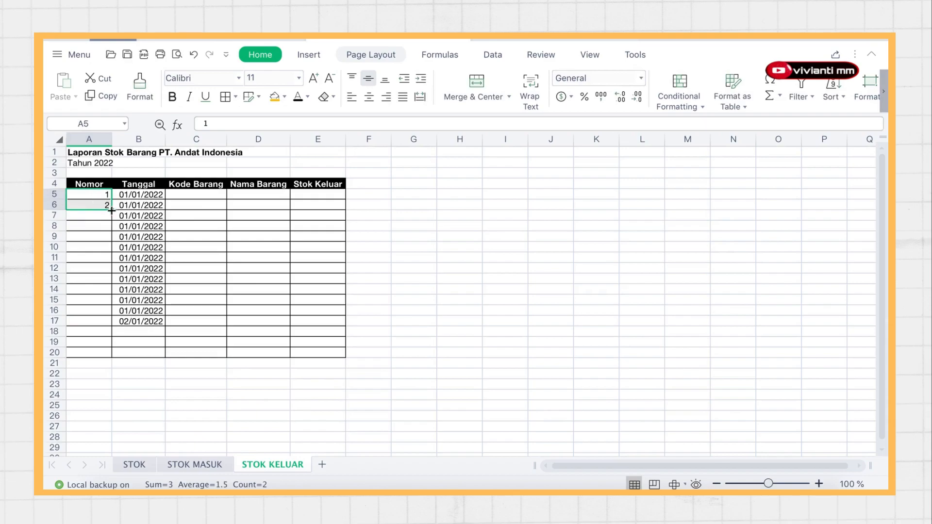
double_click(112, 210)
- Enter 1-Ai as the first Kode Barang in cell C5 of the STOK KELUAR sheet
click(181, 204)
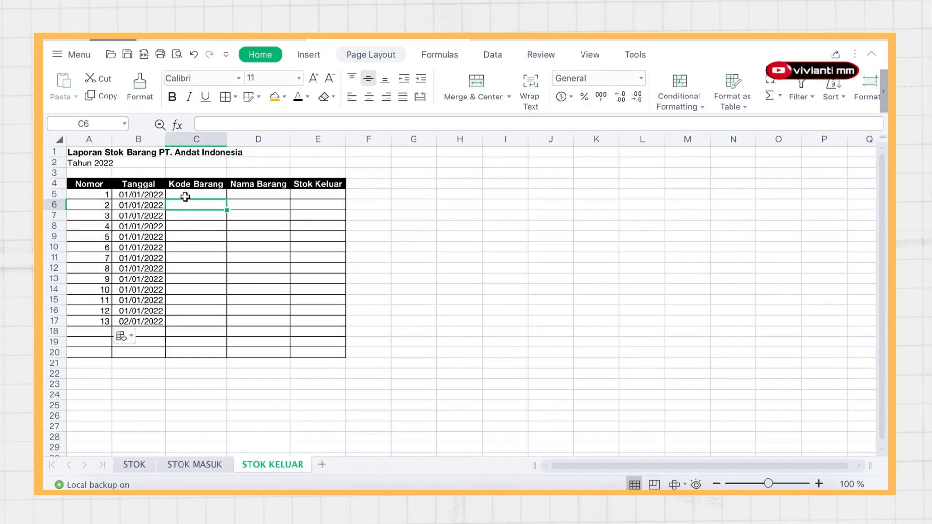
click(185, 196)
text(a)
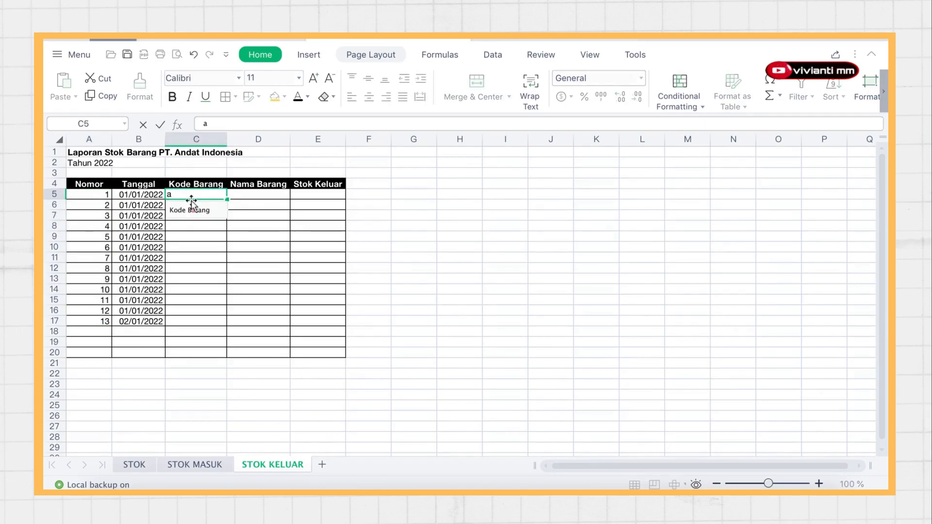
text(-)
key(BackSpace)
key(BackSpace)
text(A-11)
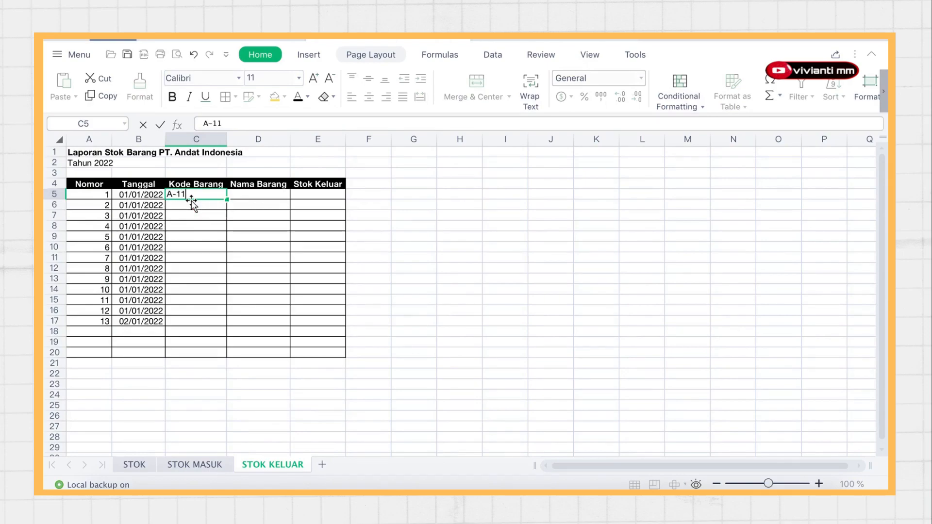
key(BackSpace)
key(BackSpace)
key(Return)
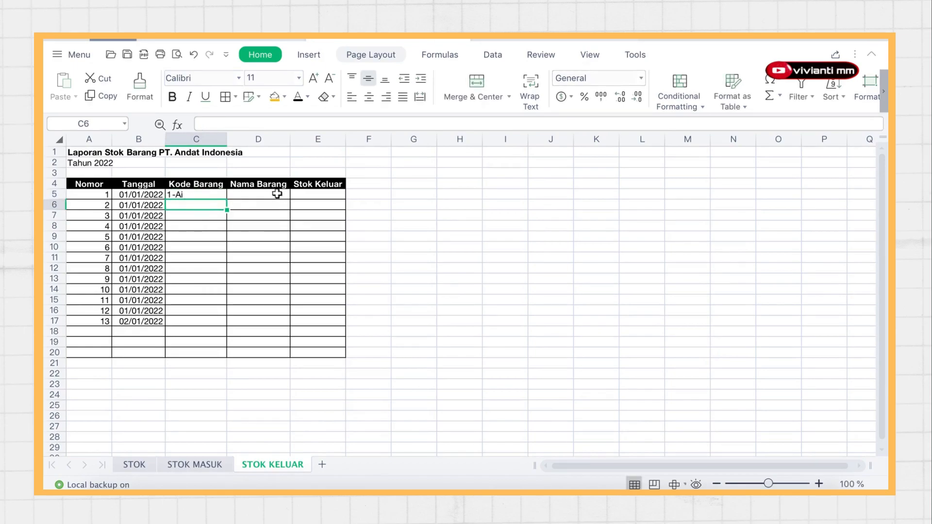
- Begin a VLOOKUP formula in the Nama Barang cell D5 with C5 as the lookup value
click(243, 195)
text(=)
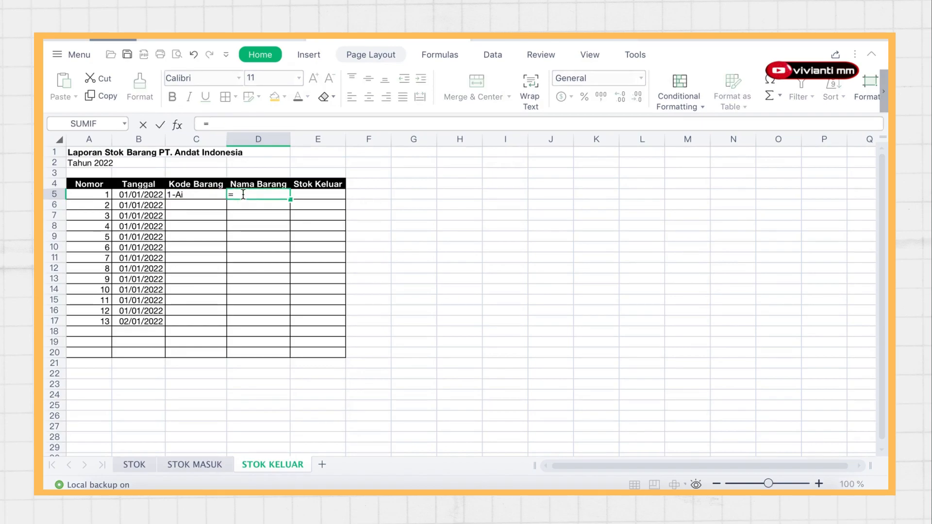
text(vlo)
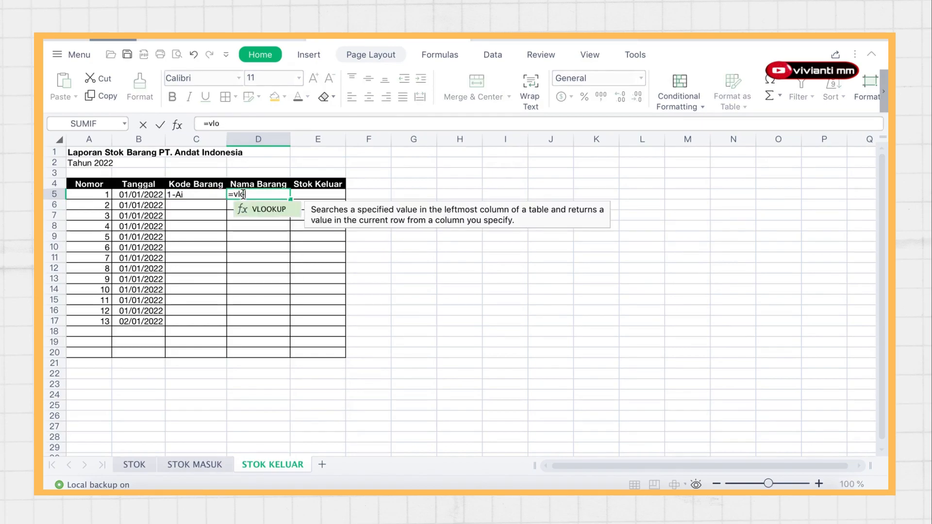
double_click(268, 210)
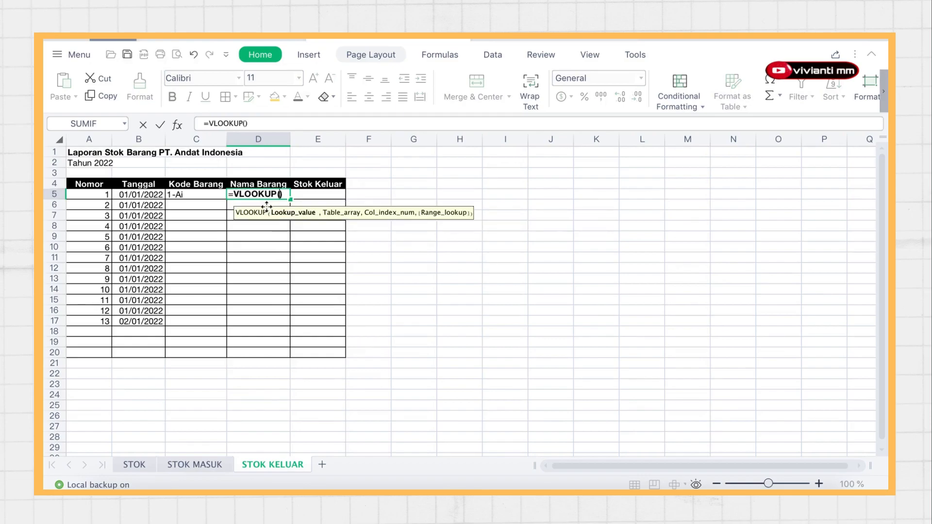
click(203, 197)
text(,)
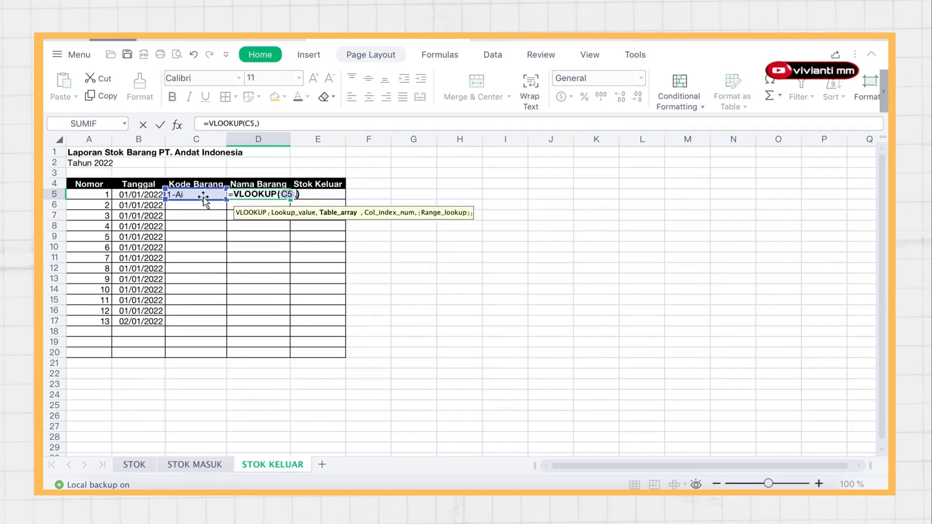
- Complete the D5 VLOOKUP with STOK!B5:C10 as the table array, column 2 and FALSE for an exact match
click(125, 466)
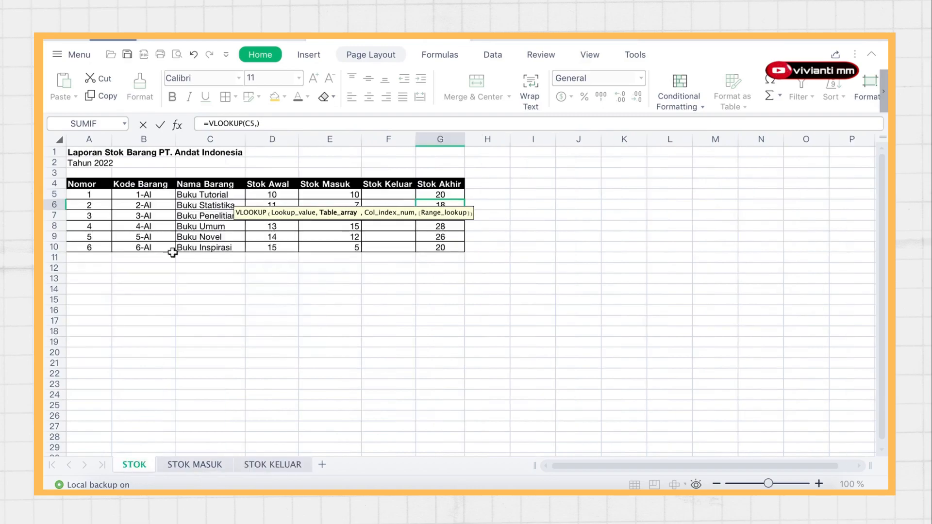
drag(144, 195, 194, 250)
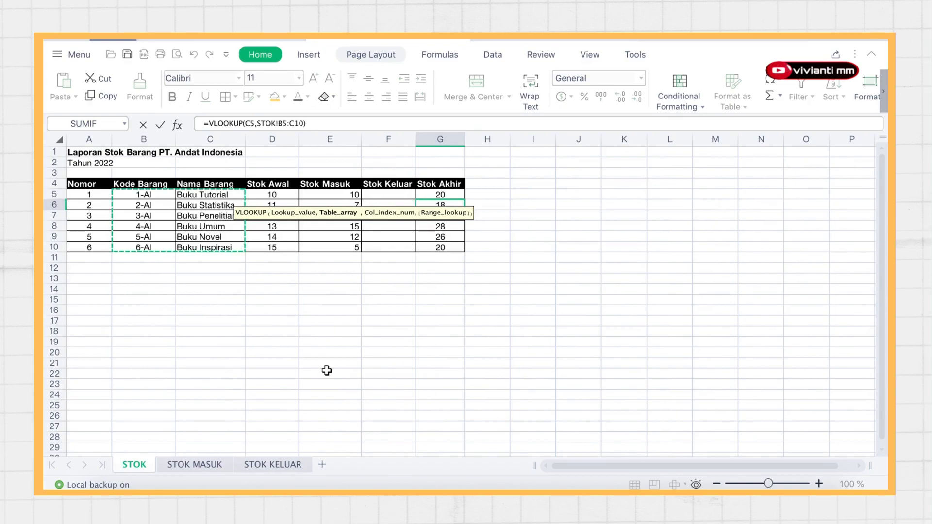
text(,)
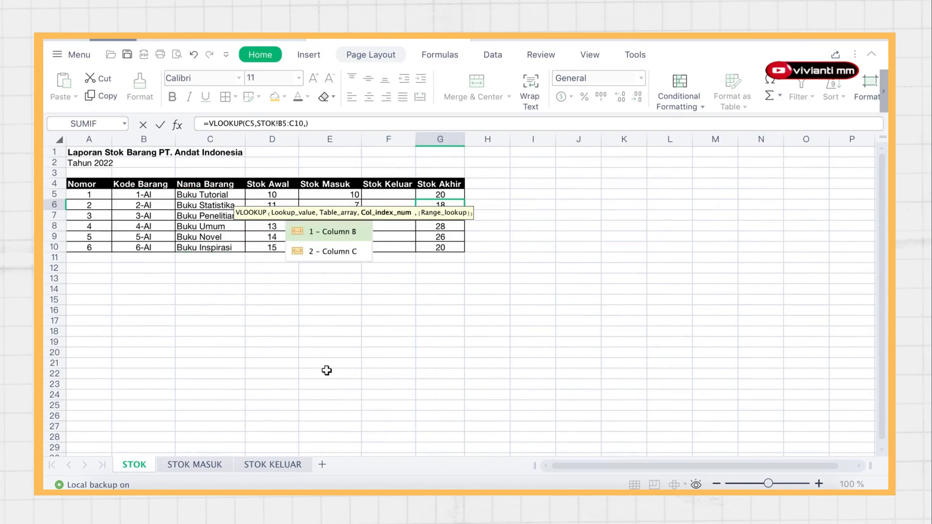
click(319, 251)
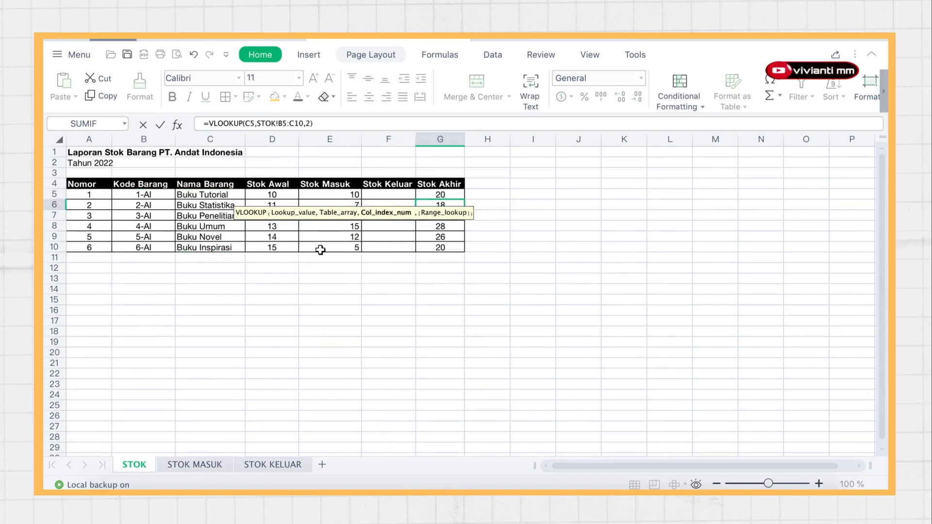
text(,)
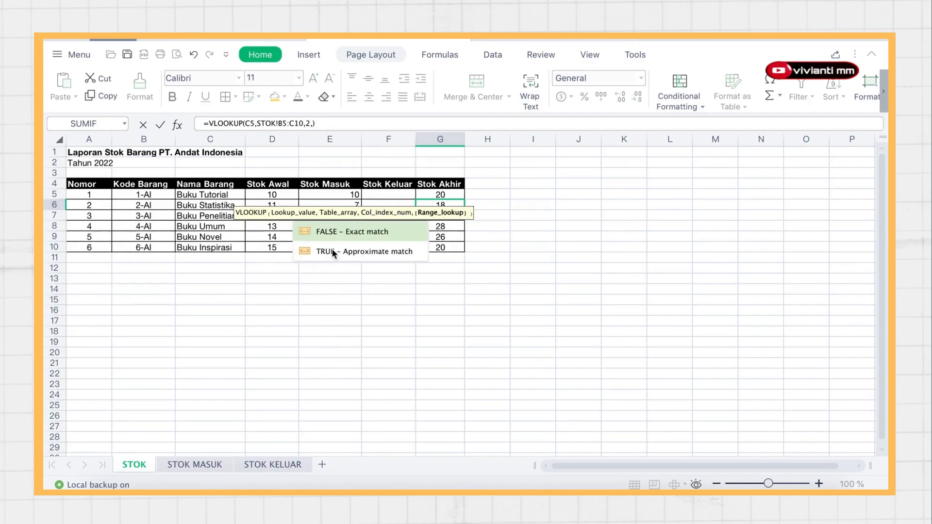
click(334, 229)
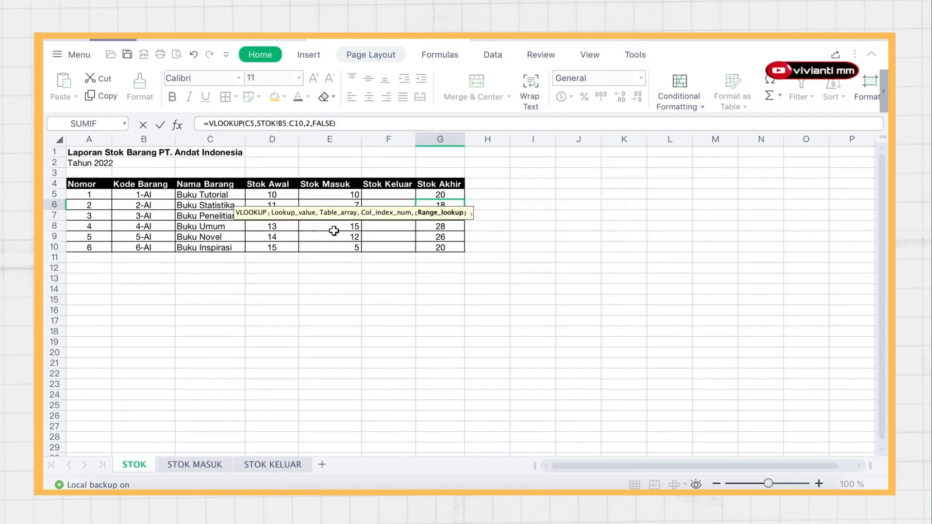
key(Return)
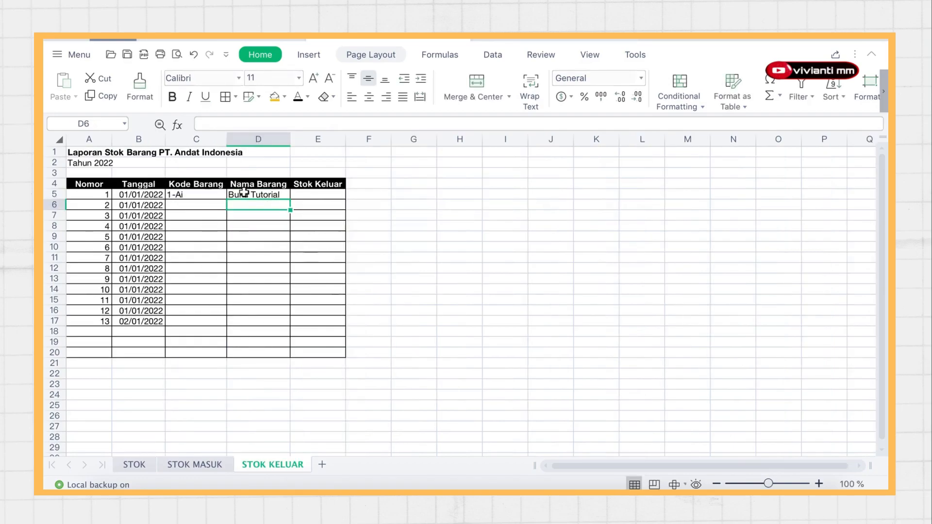
- Extend the Kode Barang series from C5 down to C17 and fill the D5 VLOOKUP formula down to D17
click(198, 195)
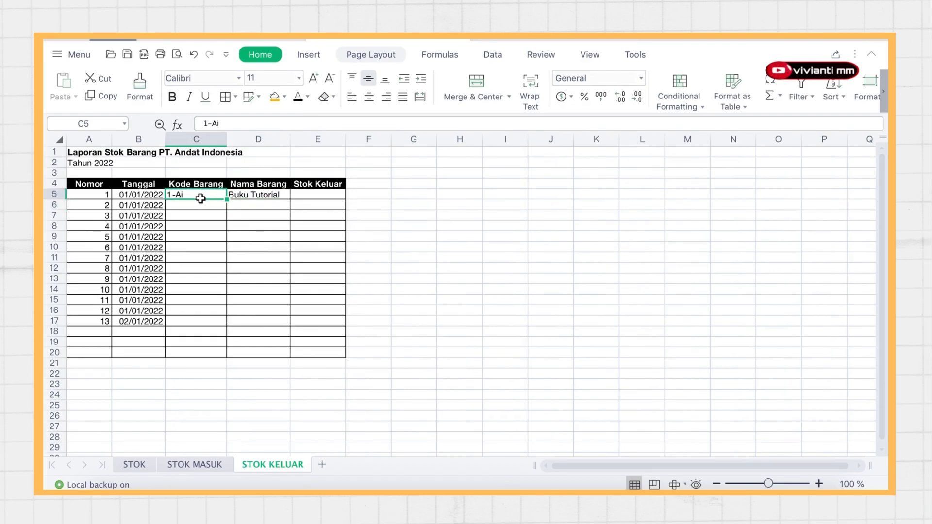
drag(227, 199, 215, 328)
click(189, 226)
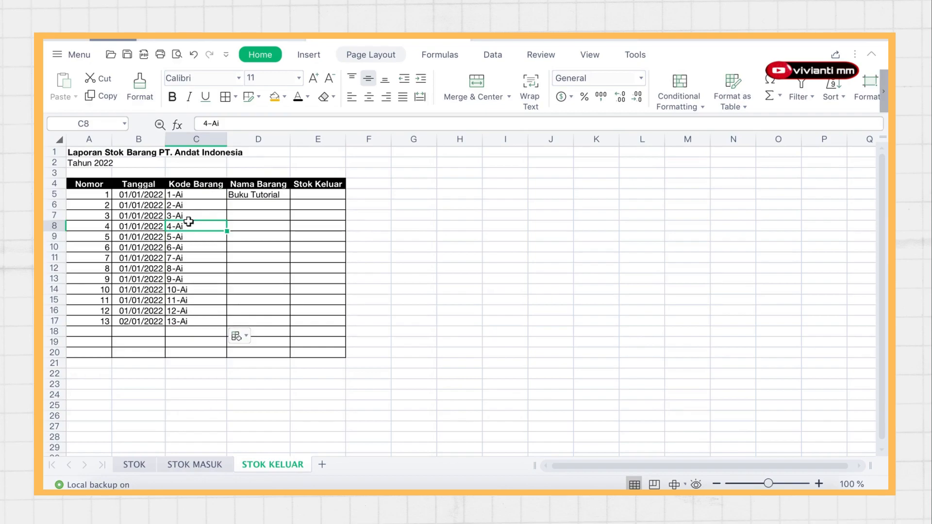
click(259, 194)
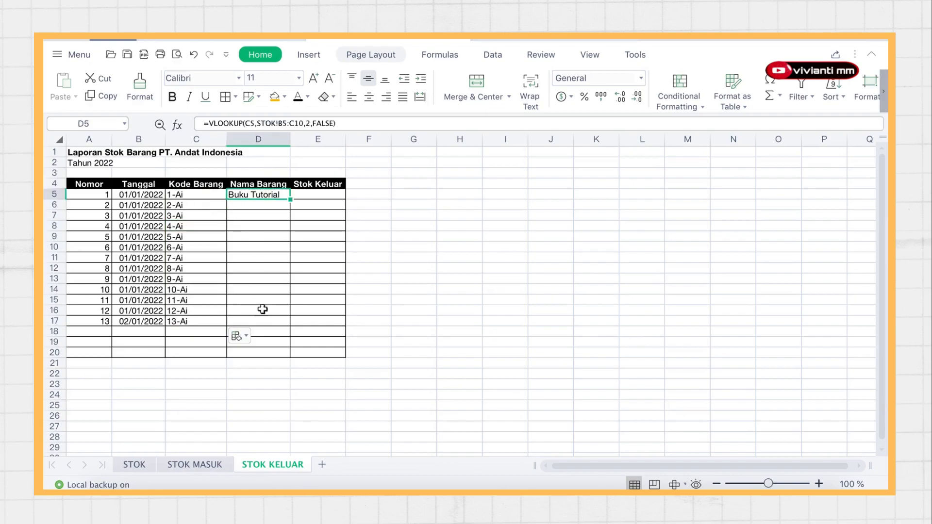
double_click(291, 199)
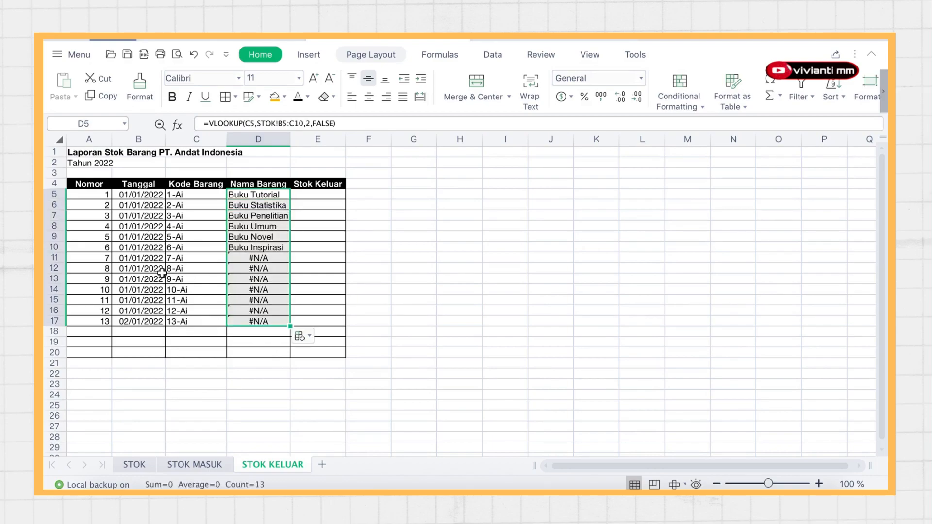
- Change the Kode Barang in C11 to 4-Ai and inspect the VLOOKUP formula in D11
double_click(179, 258)
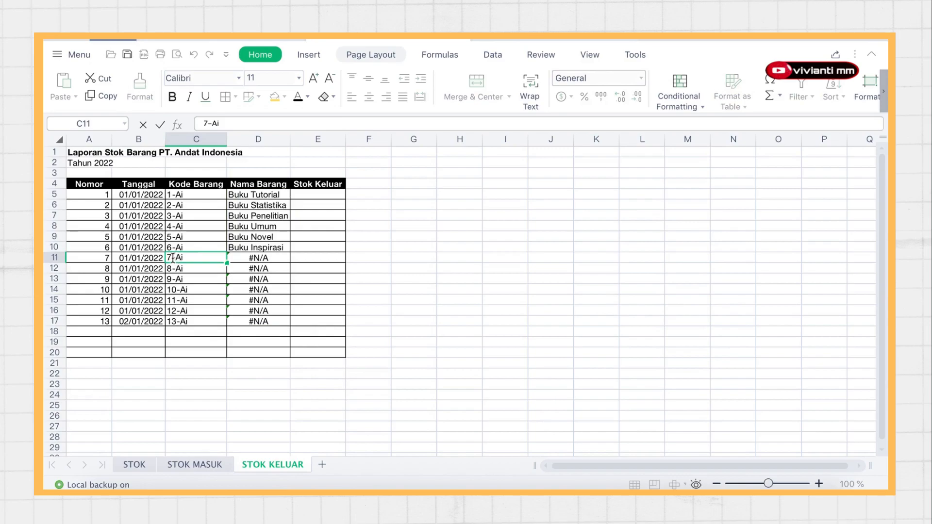
key(BackSpace)
text(4)
key(Return)
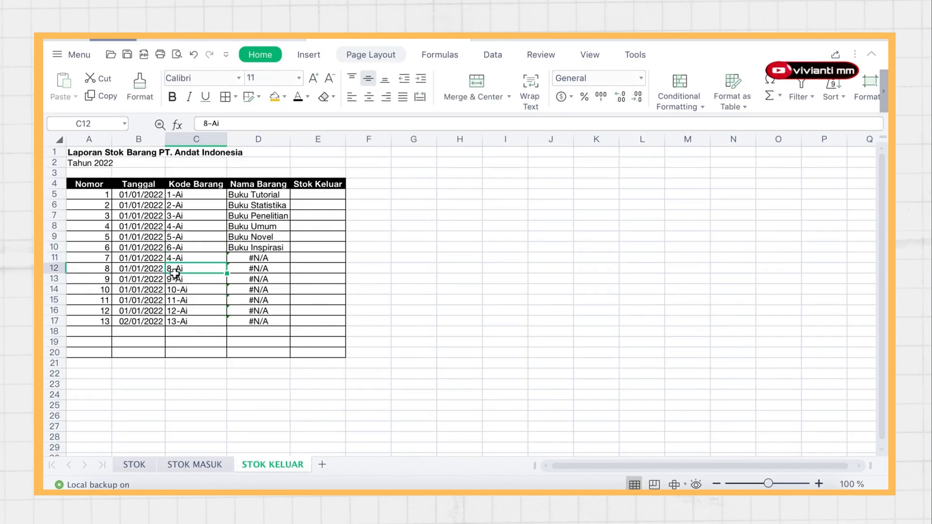
double_click(256, 260)
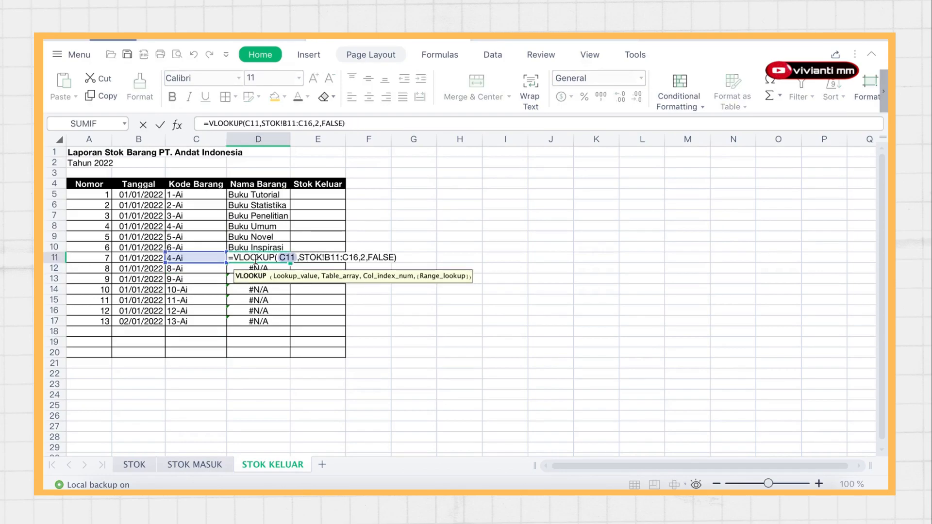
key(Escape)
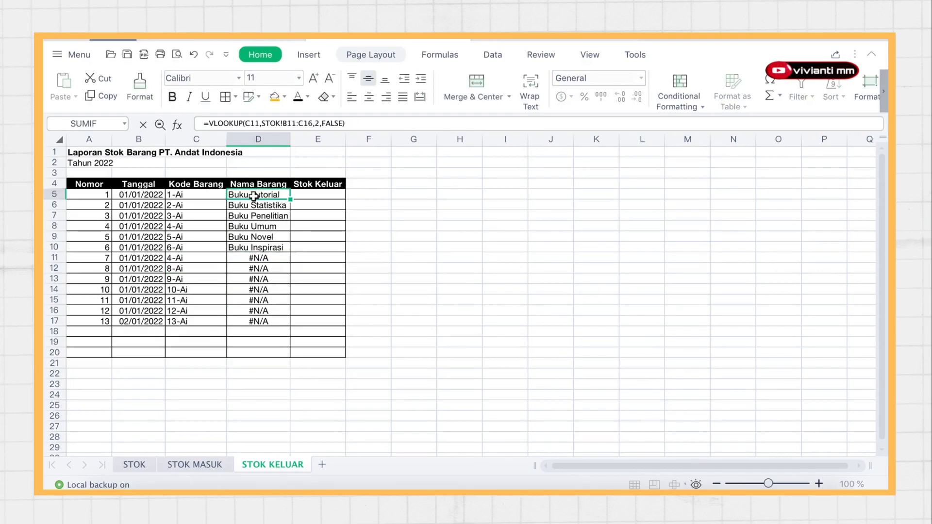
- Try to replace the B5:C10 reference in D5's VLOOKUP formula with 4, and undo that edit
double_click(253, 194)
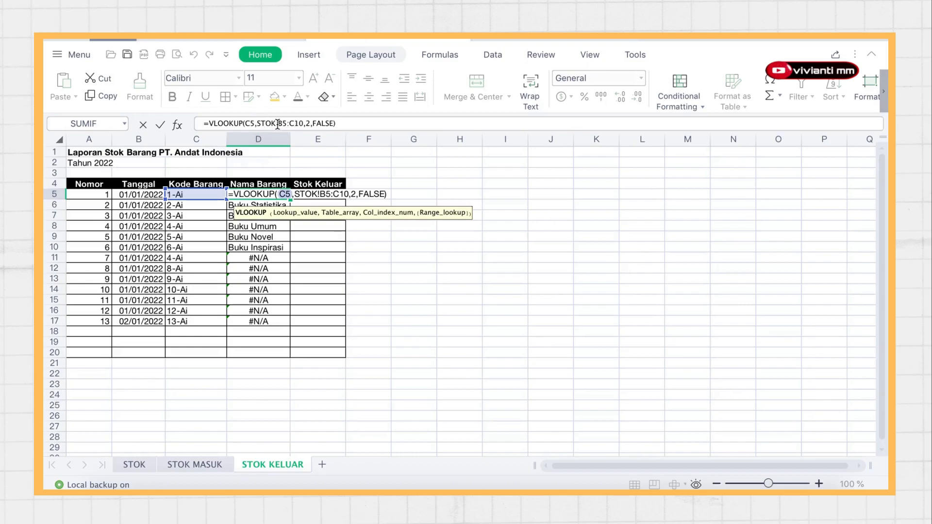
click(278, 124)
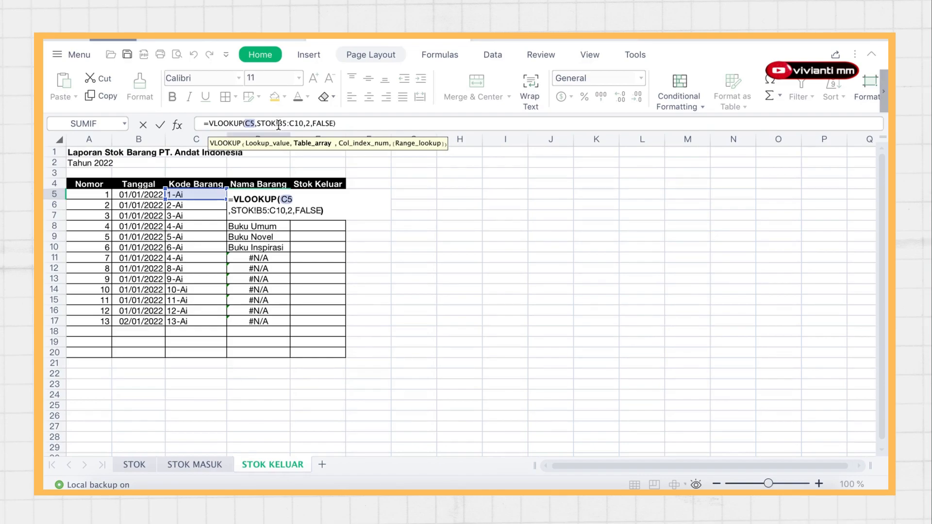
drag(279, 124, 303, 124)
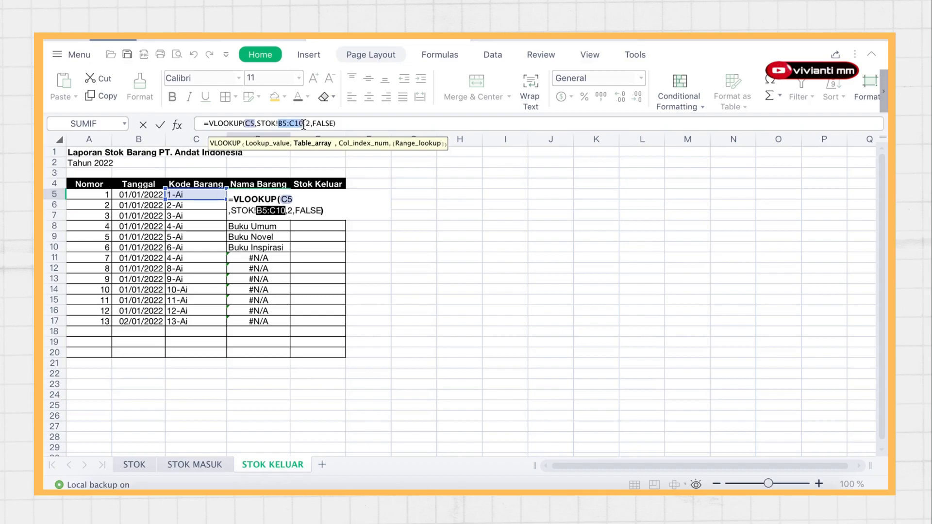
text(4)
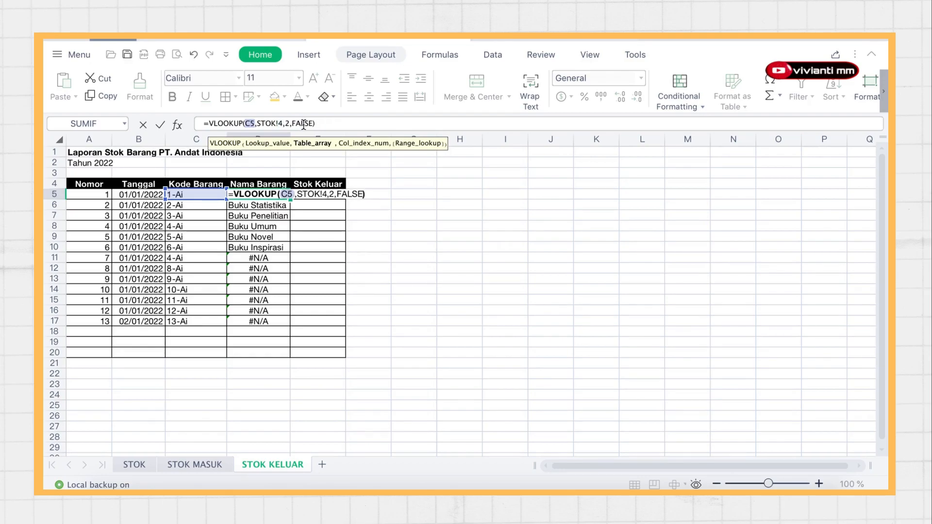
key(Return)
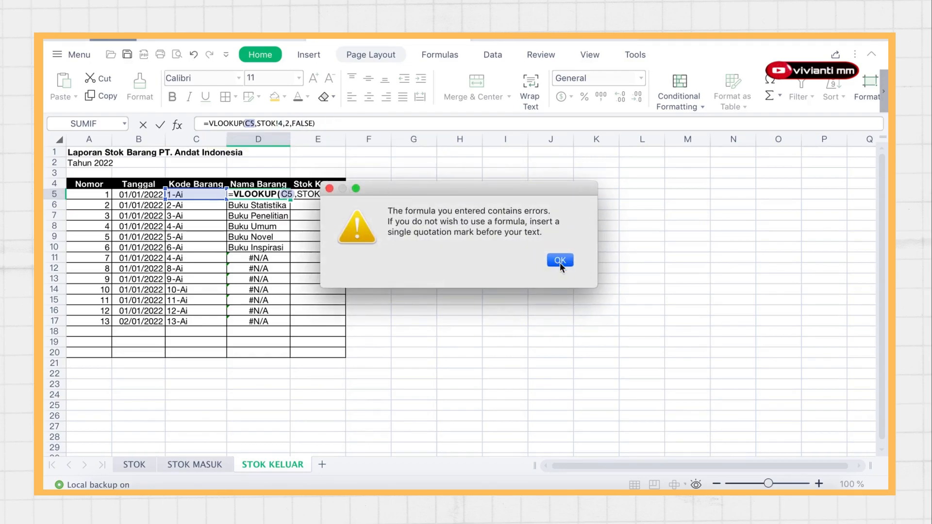
click(560, 260)
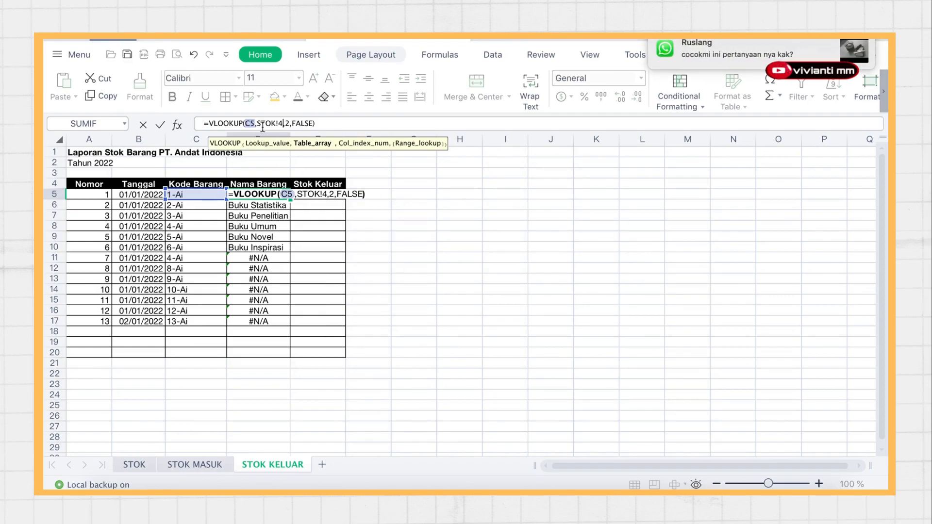
key(ctrl+z)
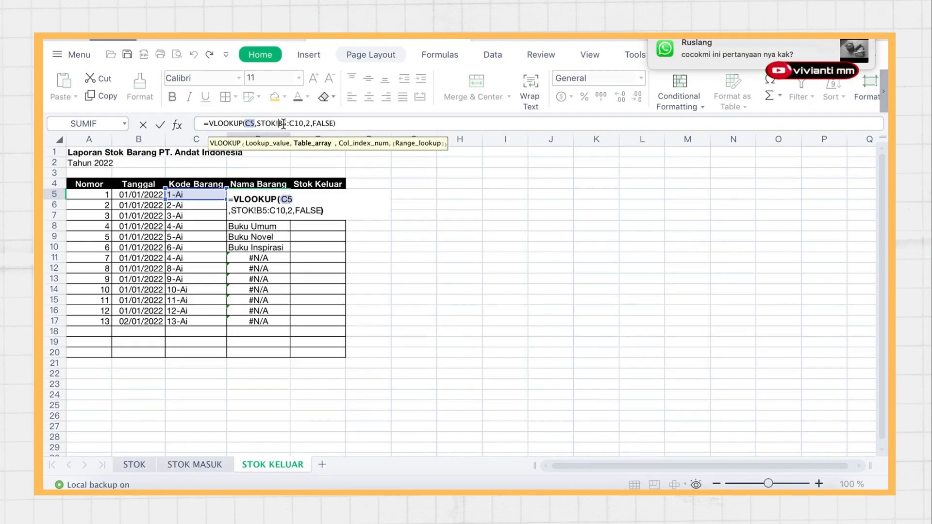
- Make the table array in D5's VLOOKUP absolute as STOK!$B$5:$C$10 and refill the formula down to D17
drag(284, 124, 301, 127)
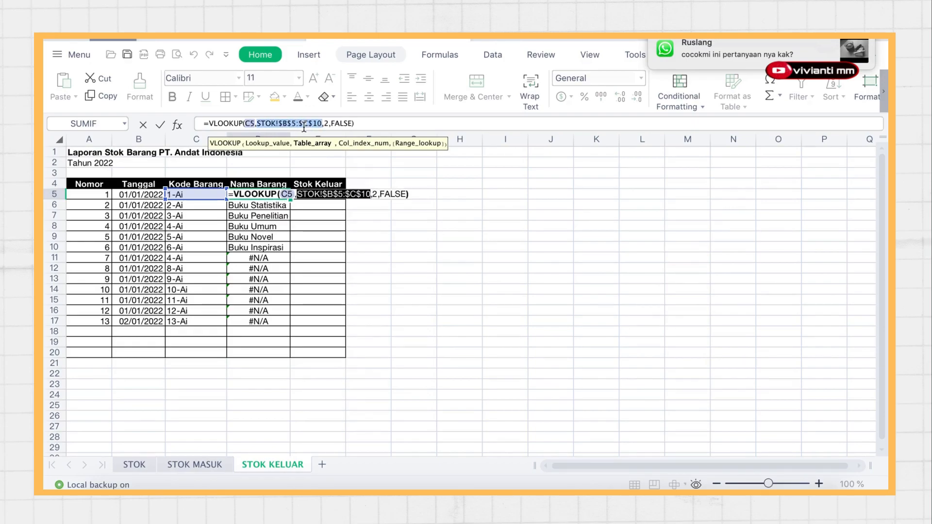
key(Return)
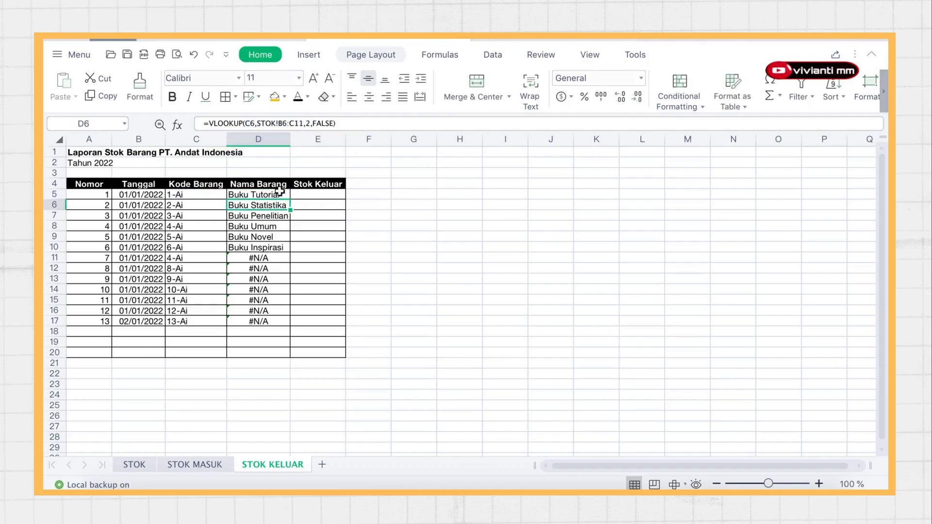
click(281, 193)
double_click(289, 199)
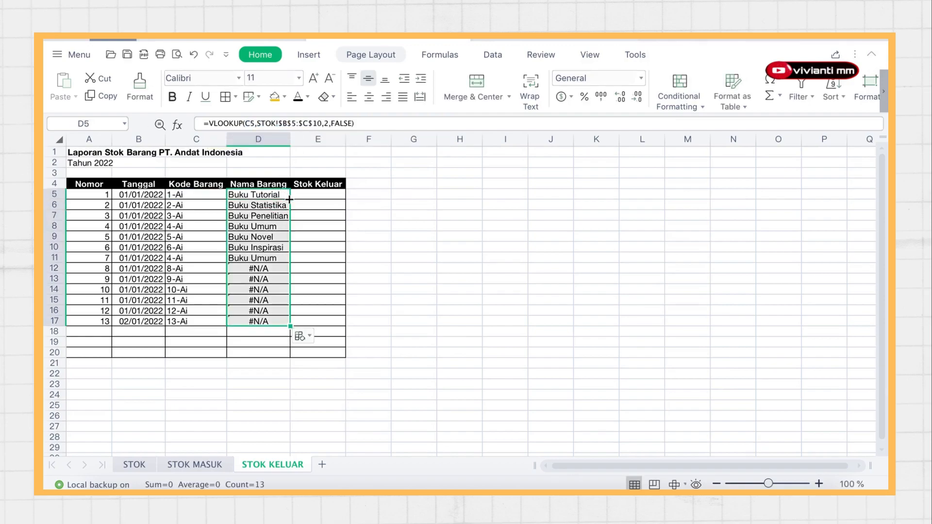
- Change the Kode Barang in C12 of the STOK KELUAR sheet to 6-Ai
click(241, 272)
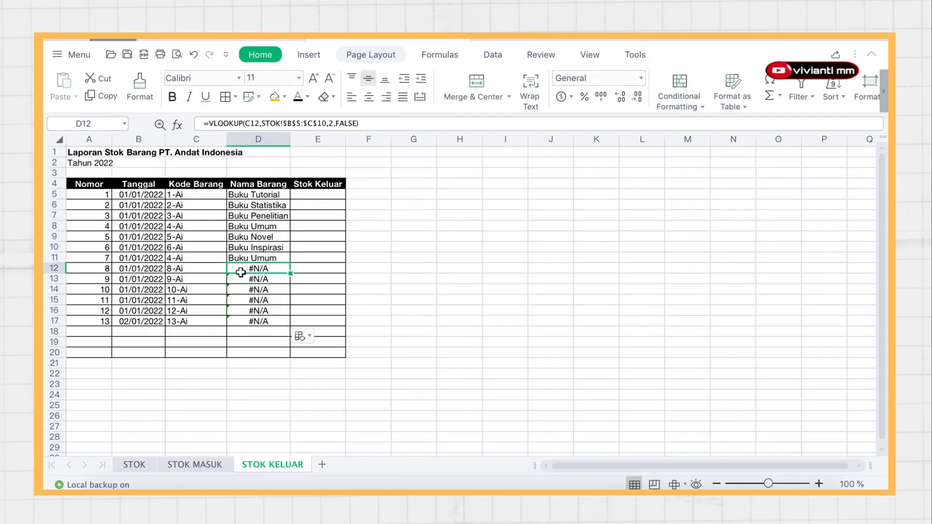
double_click(171, 272)
key(BackSpace)
text(6)
key(Return)
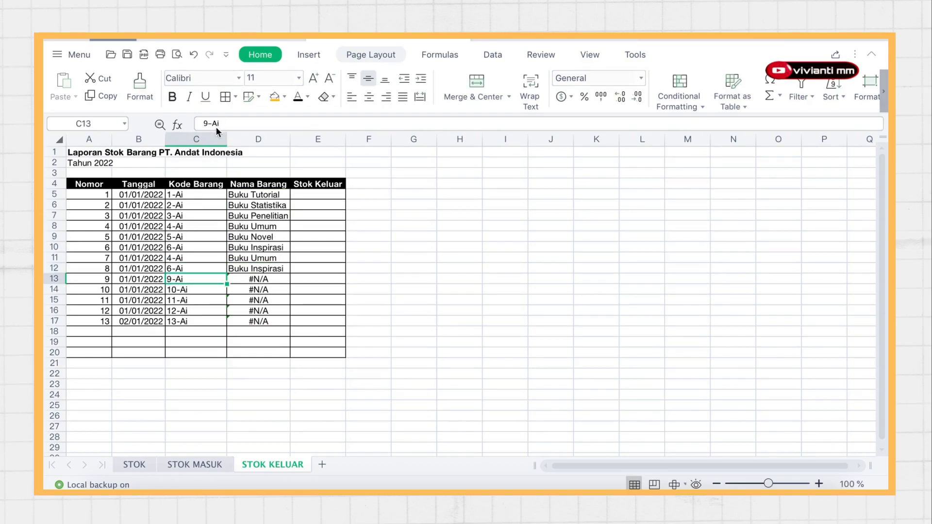
- Change the Kode Barang in C13 to 3-Ai and in C14 to 2-Ai
text(3)
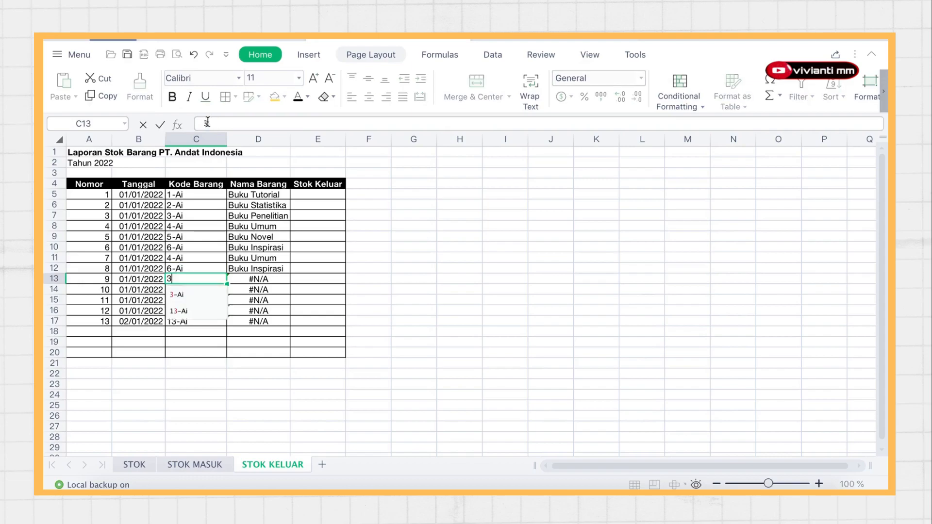
key(Down)
key(Return)
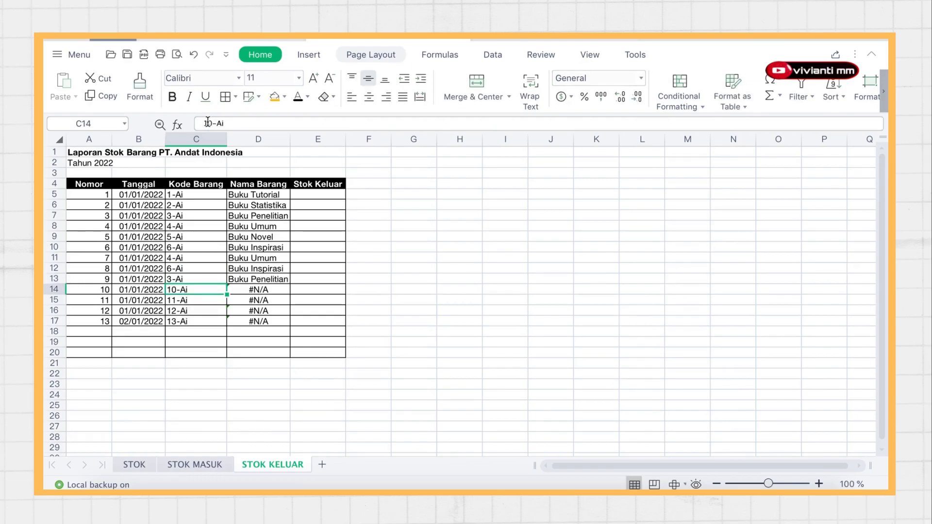
text(2)
key(Down)
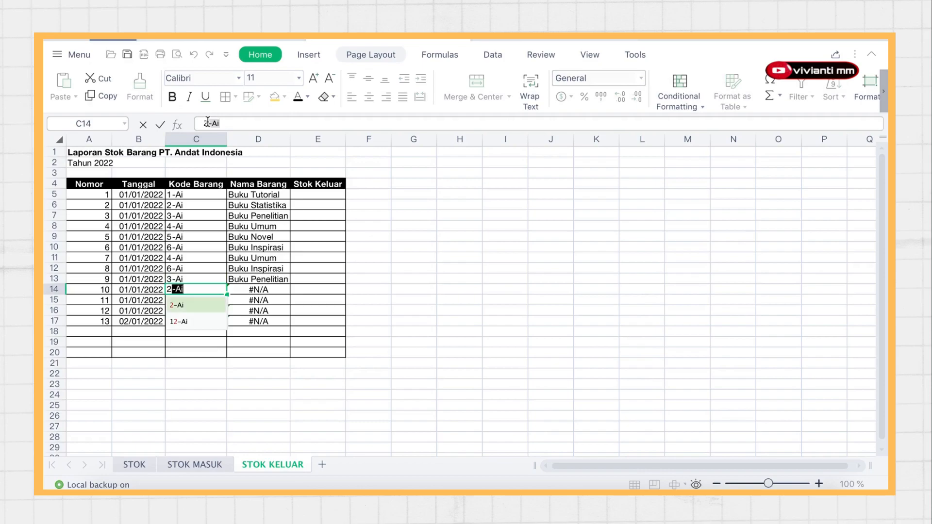
key(Return)
- Change the Kode Barang in C15 to 4-Ai, C16 to 3-Ai and C17 to 5-Ai
text(4)
key(Down)
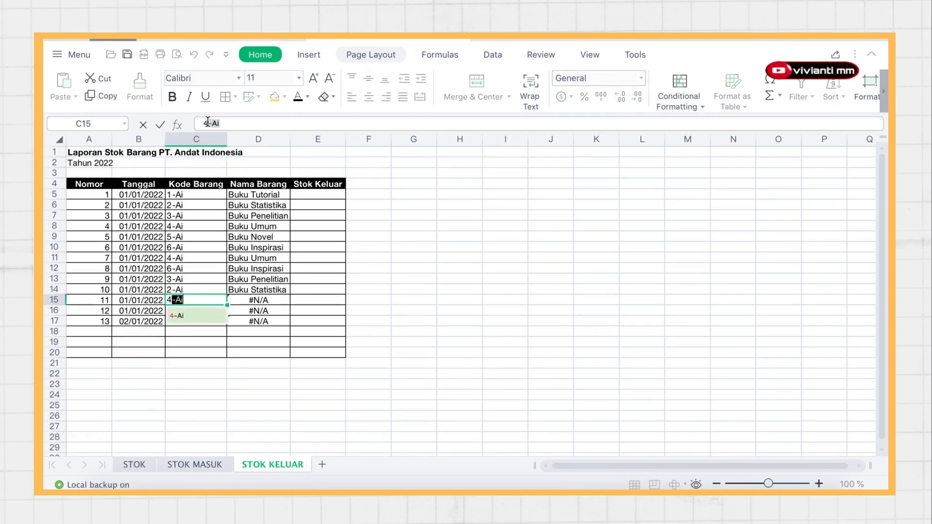
key(Return)
text(3-Ai)
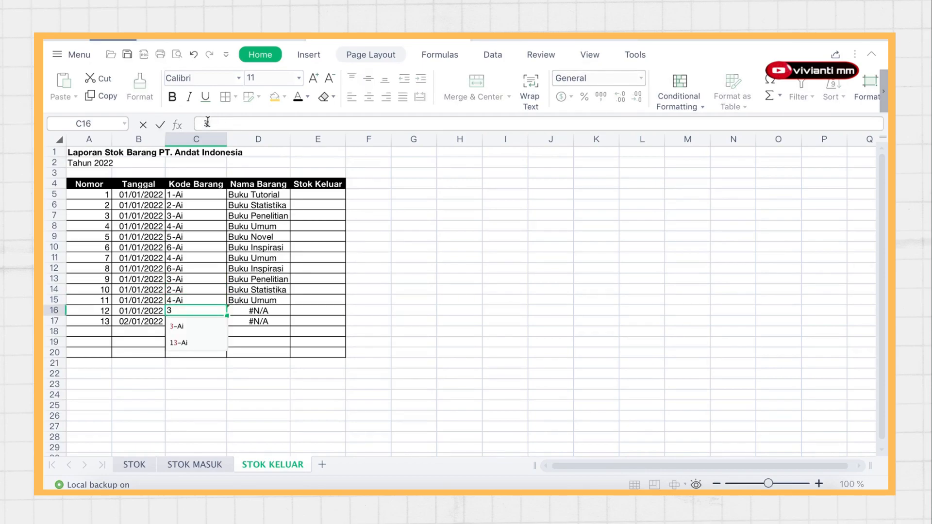
key(Down)
key(Return)
text(5)
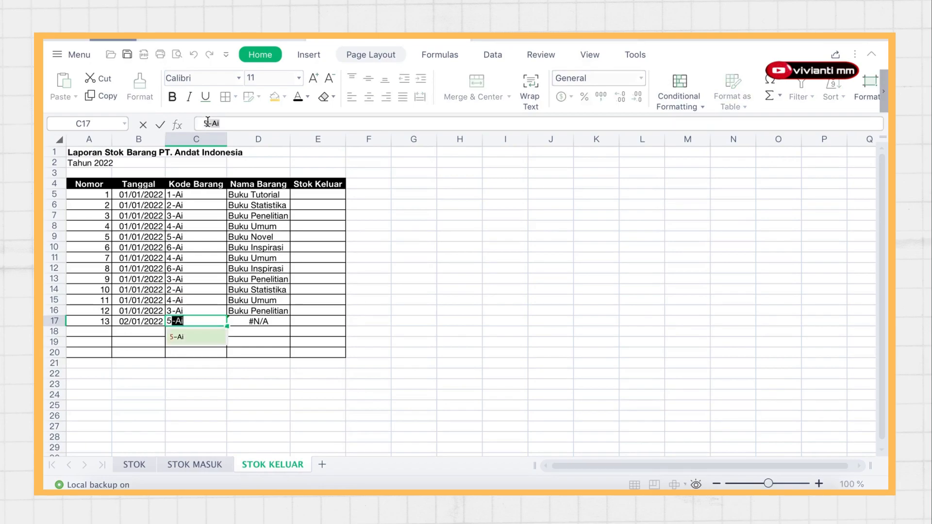
key(Down)
key(Return)
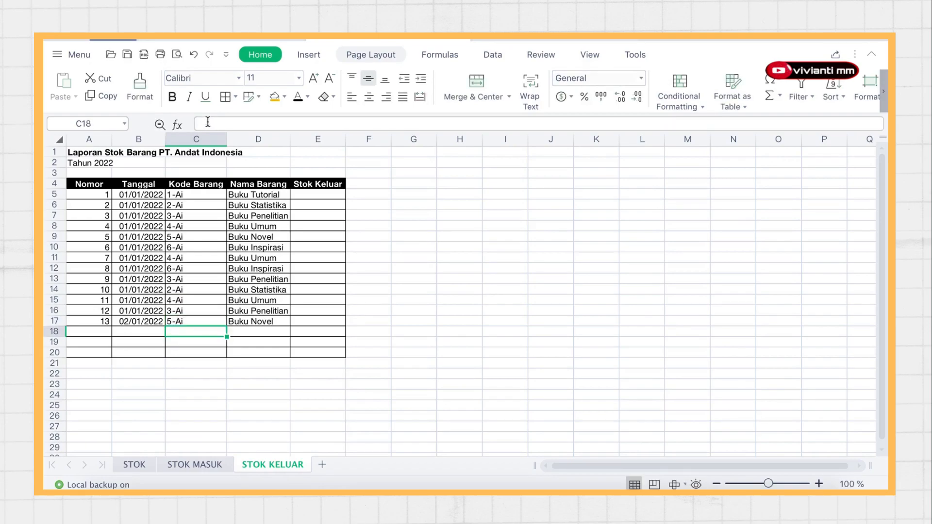
- Enter the Stok Keluar quantities 2, 5, 7 and 8 in cells E5 to E8
click(304, 195)
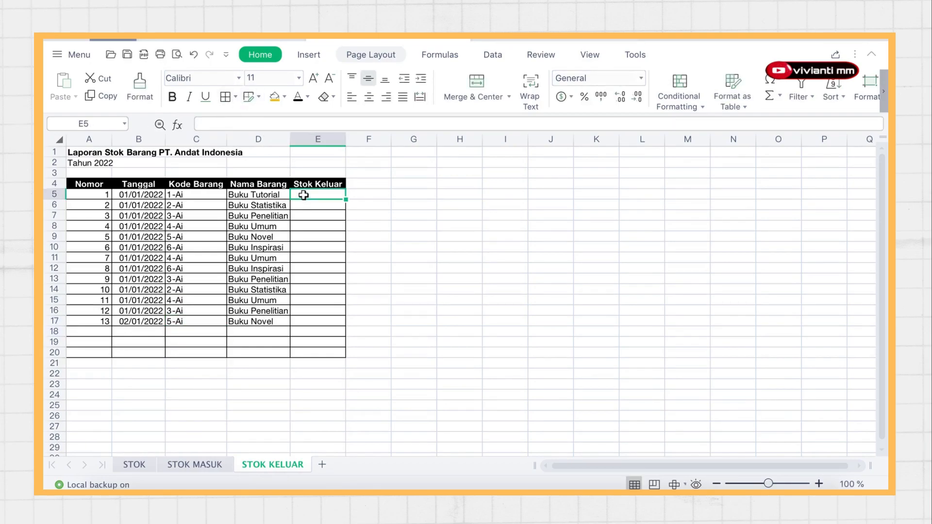
text(2)
key(Return)
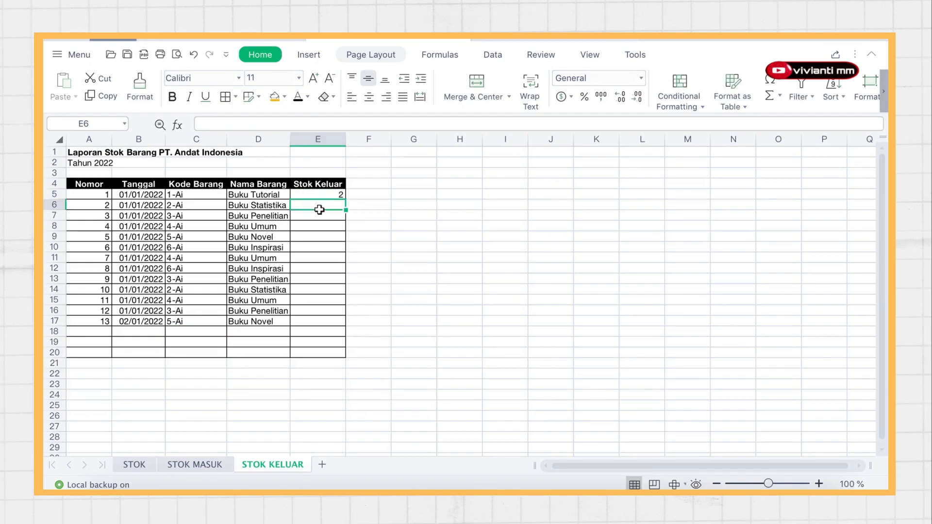
text(5)
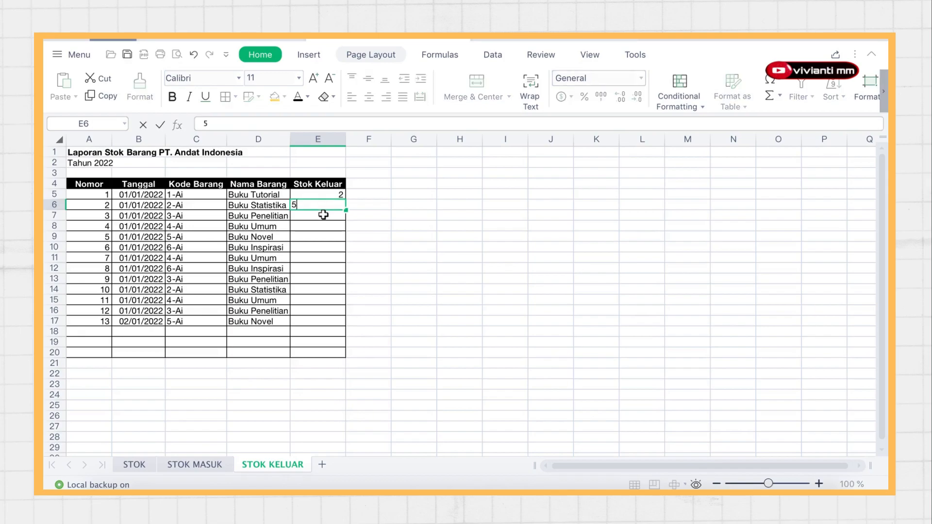
key(Return)
text(7)
key(Return)
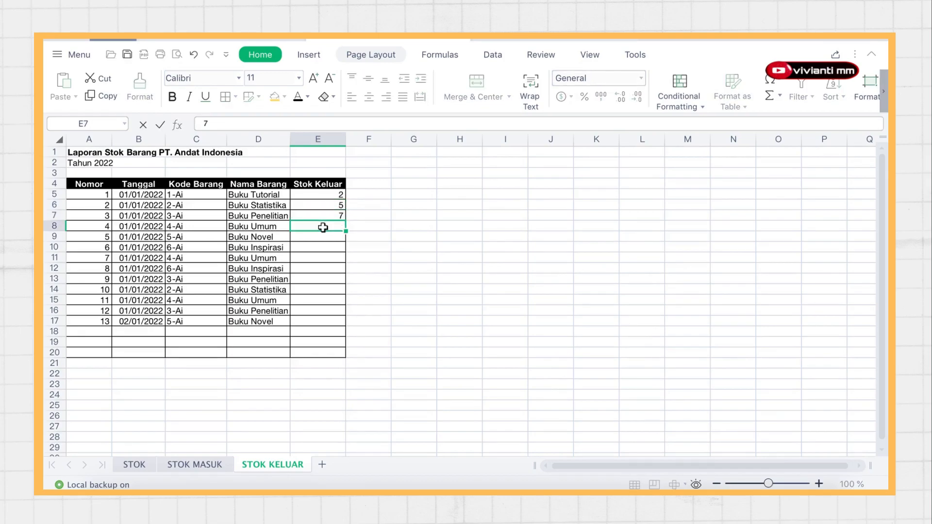
text(8)
key(Return)
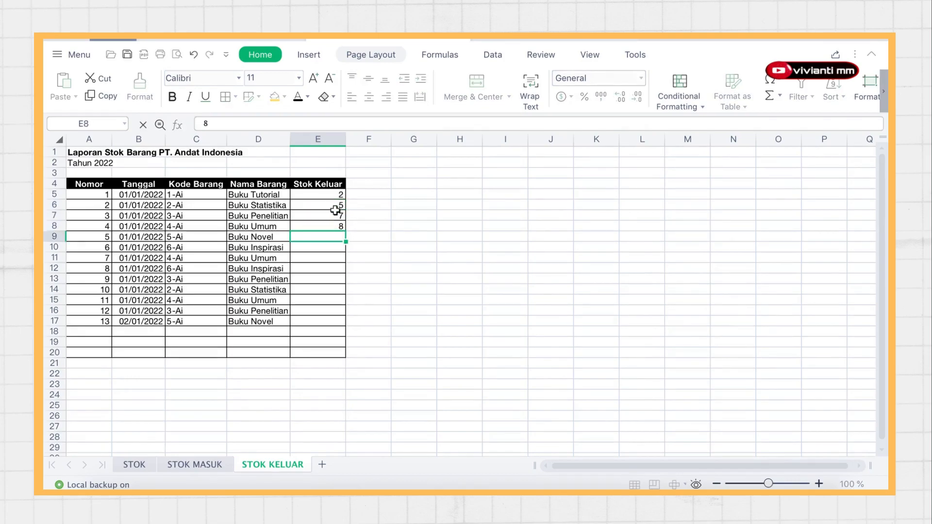
- Copy the Stok Keluar quantities in E5:E8 into E9:E12 and E13:E16
drag(332, 195, 333, 322)
key(ctrl+c)
key(ctrl+v)
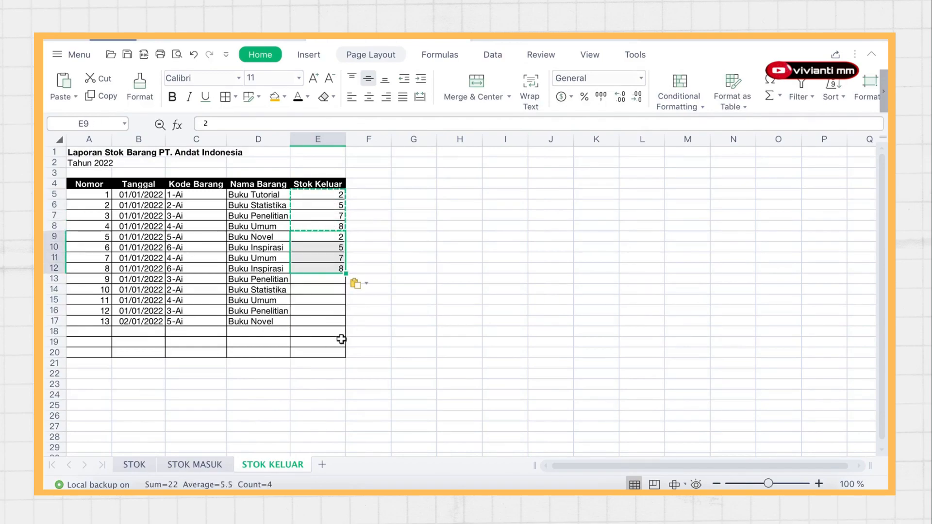
drag(315, 279, 327, 324)
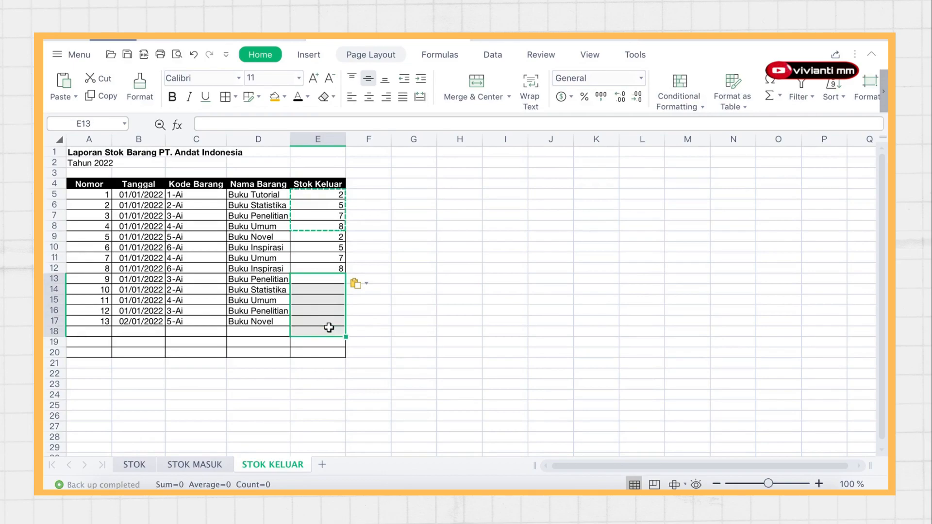
key(ctrl+v)
- Enter 3 as the Stok Keluar quantity in E17
click(326, 324)
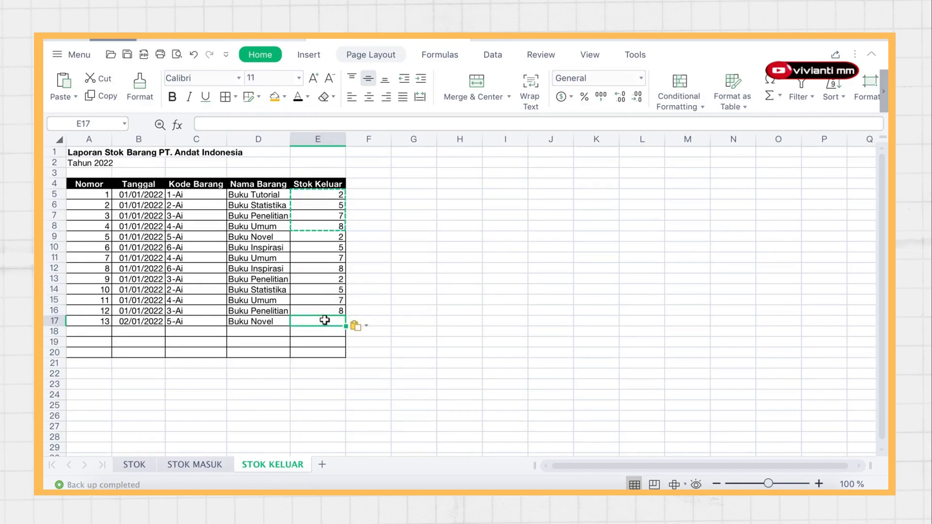
text(3)
click(421, 350)
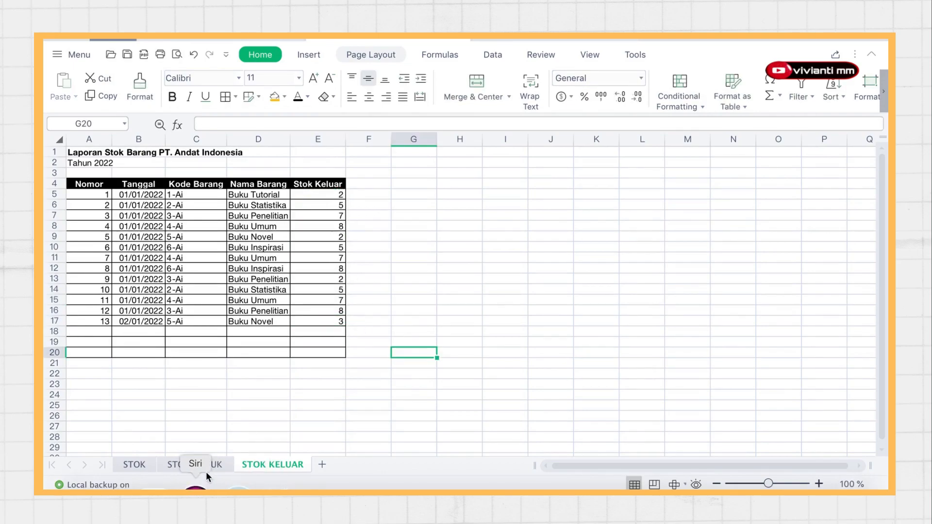
- In F5 of the STOK sheet, enter the formula =SUMIF('STOK KELUAR'!D5:D17,C5,'STOK KELUAR'!E5:E17)
click(135, 464)
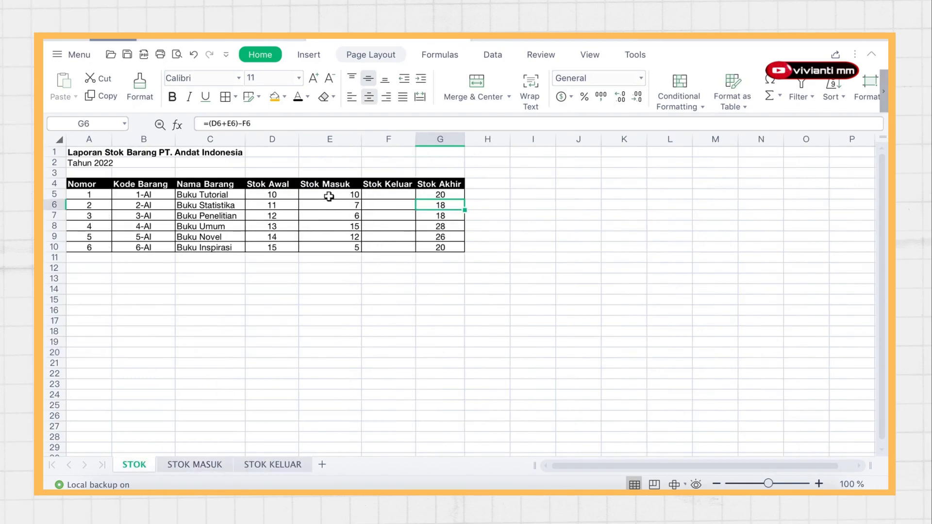
click(400, 198)
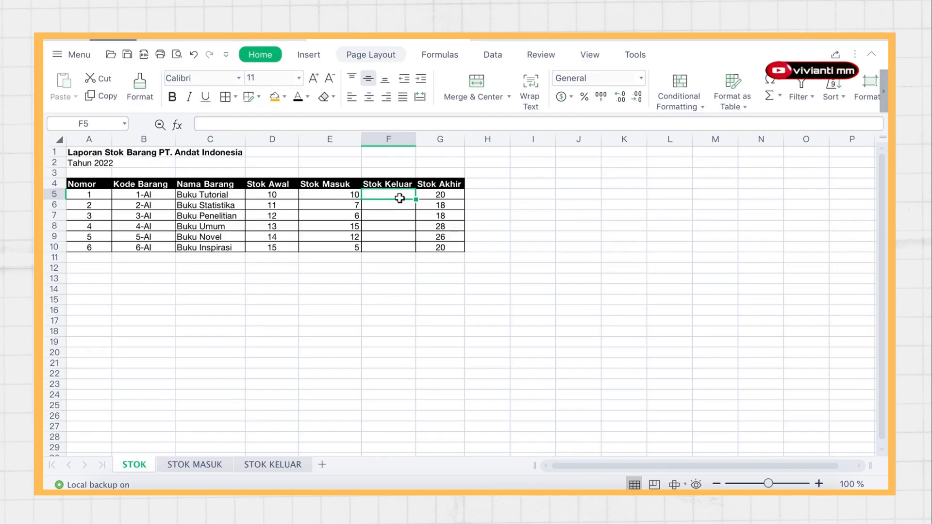
text(=sum)
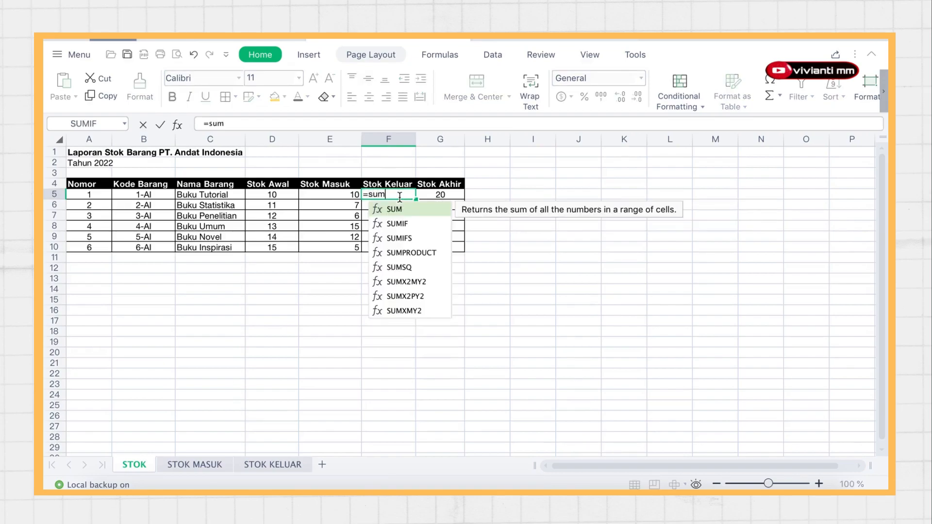
double_click(409, 223)
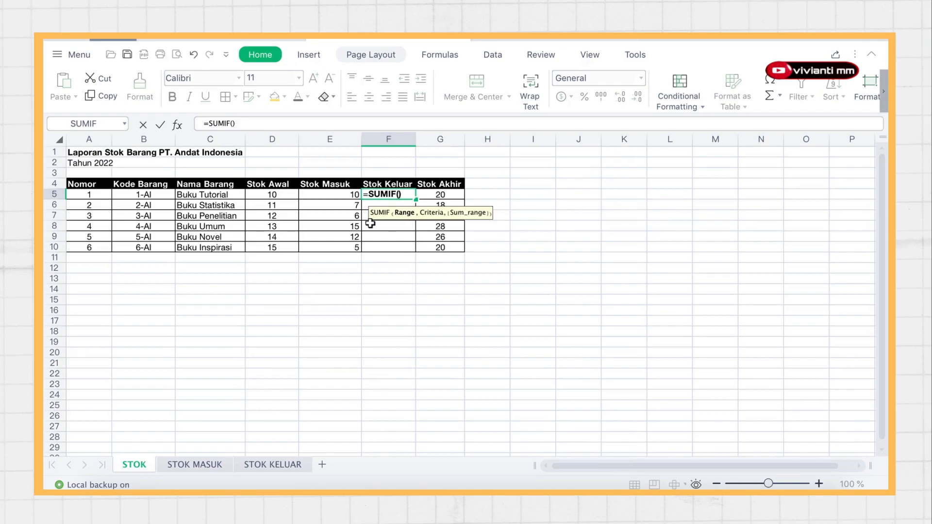
click(274, 465)
drag(245, 195, 267, 323)
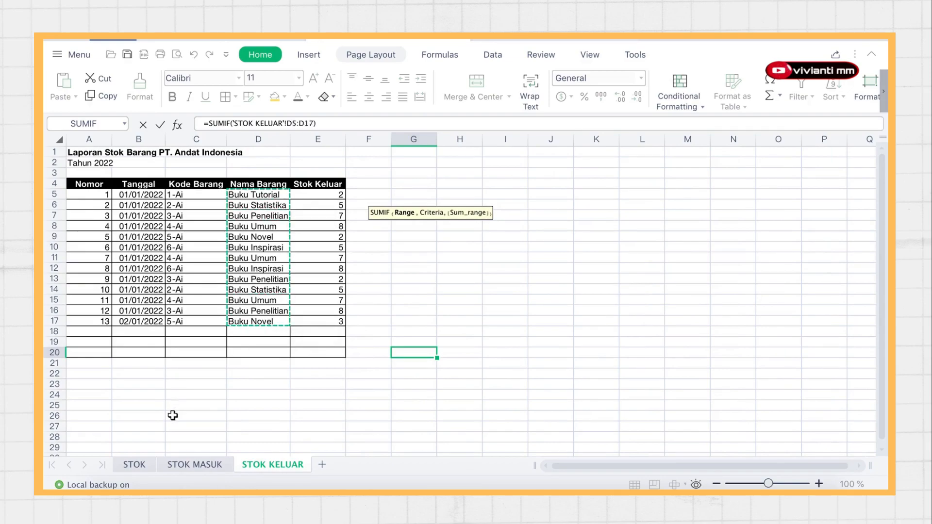
text(,)
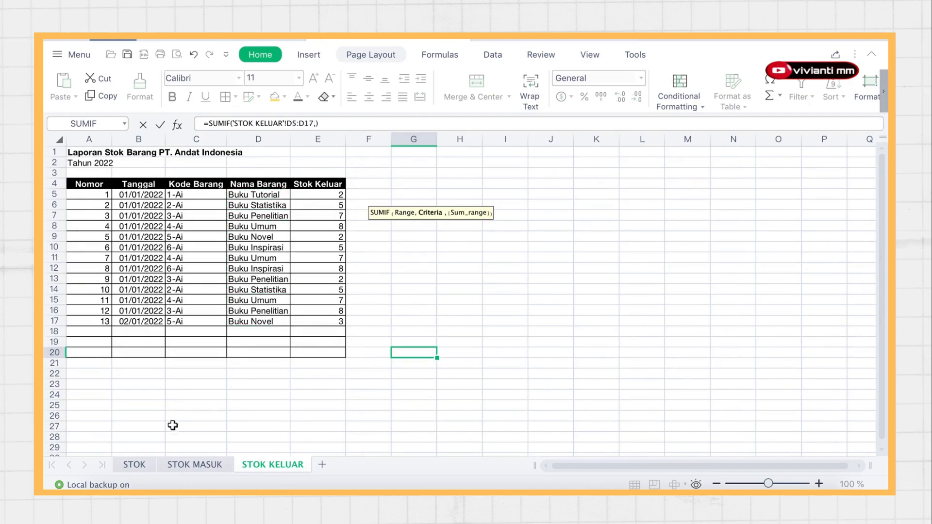
click(144, 466)
click(201, 194)
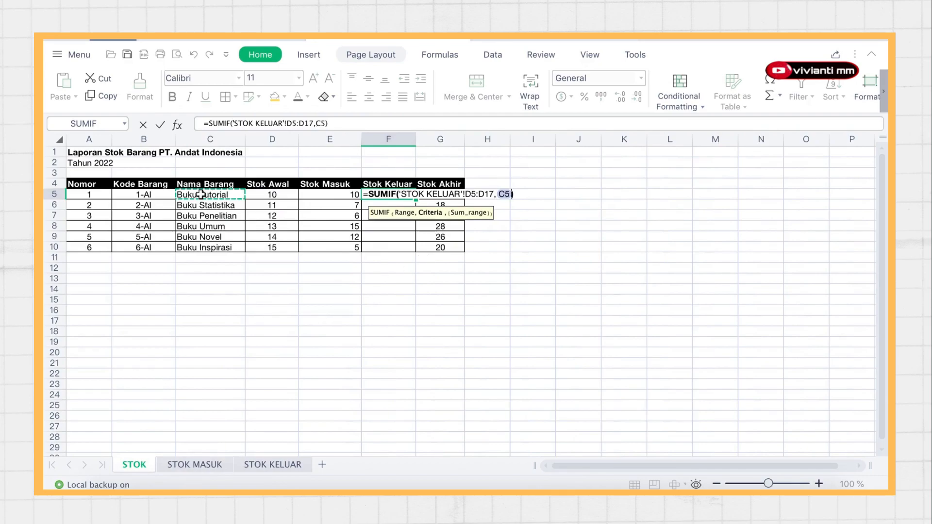
text(,)
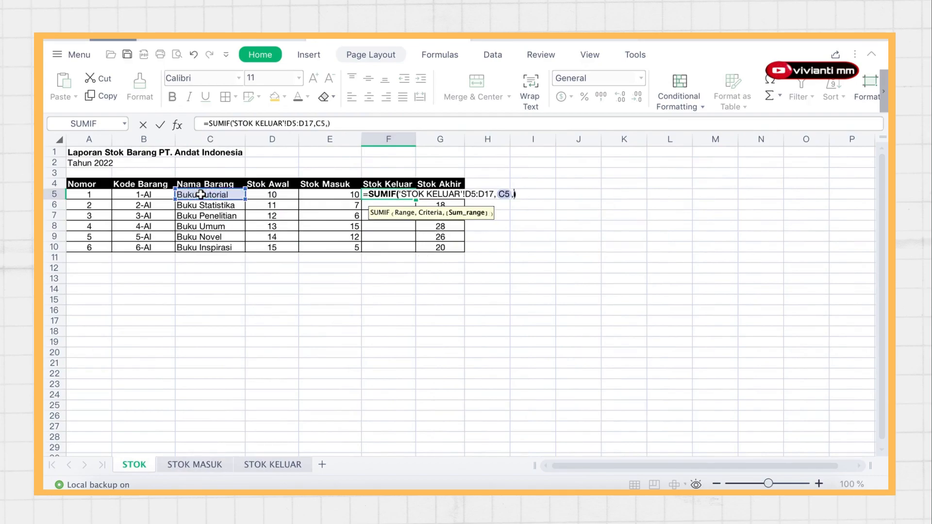
click(271, 462)
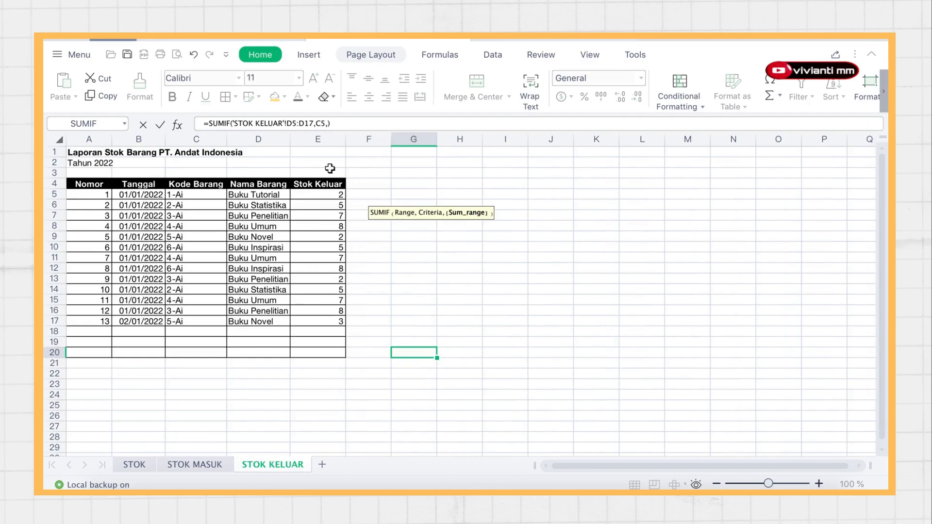
drag(320, 196, 320, 325)
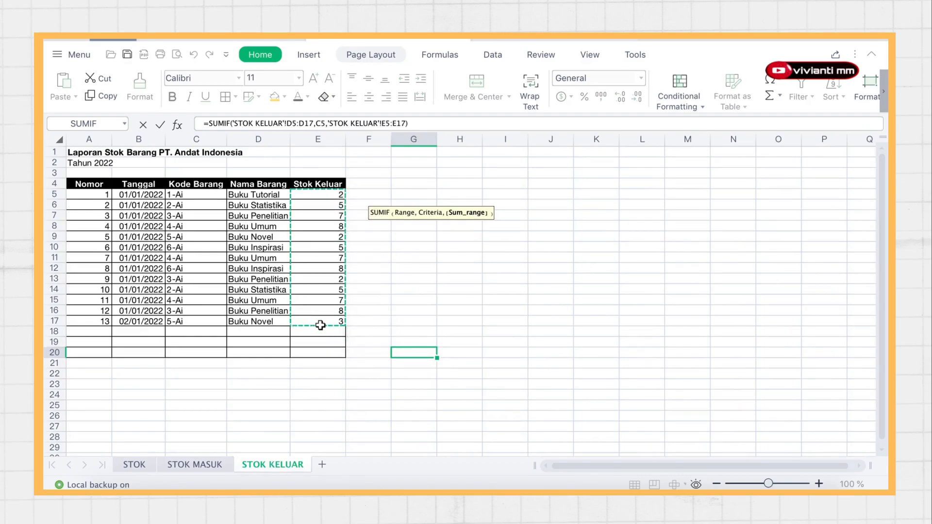
key(Return)
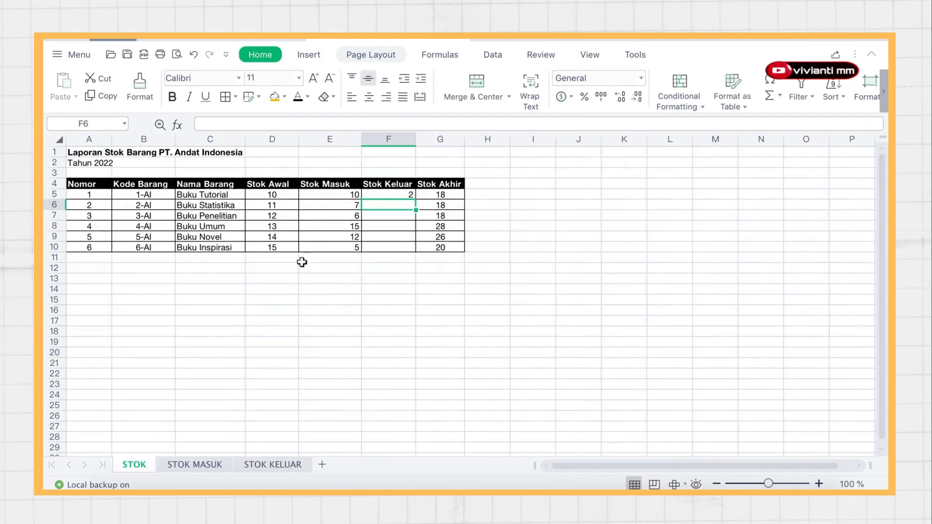
- Check F5 against the STOK KELUAR entries and fill its SUMIF formula down to F10 on the STOK sheet
click(257, 465)
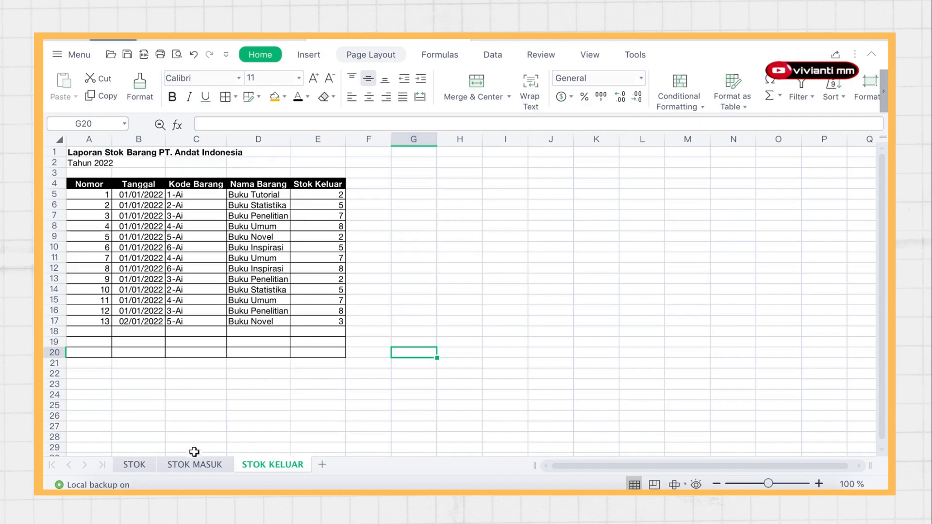
click(131, 464)
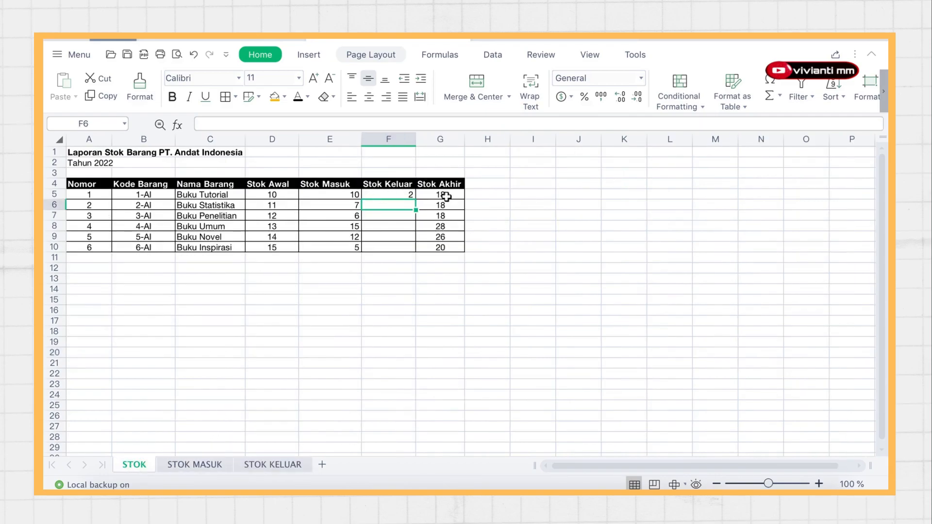
click(397, 195)
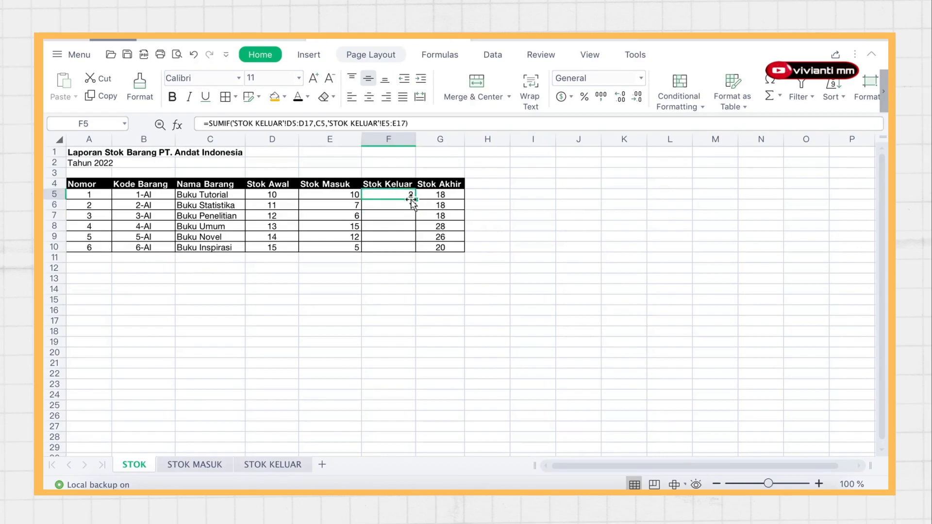
double_click(418, 199)
click(485, 258)
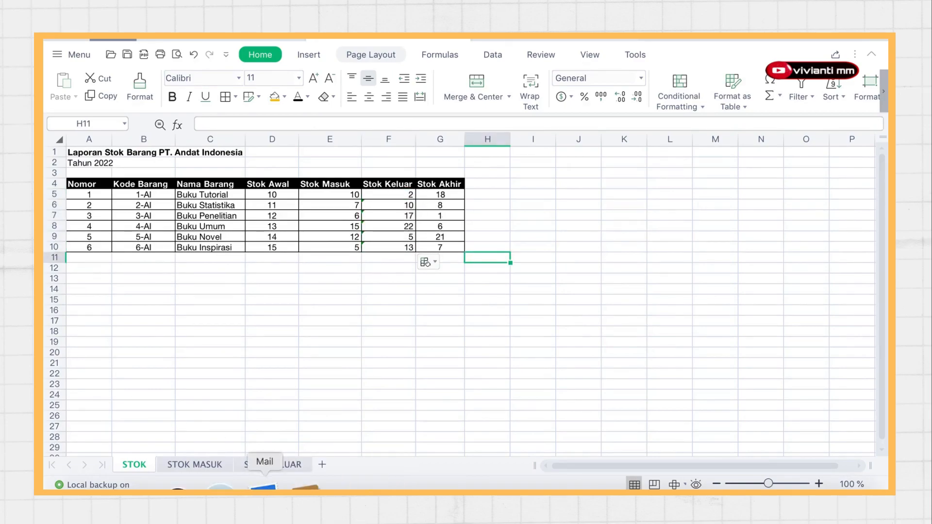
- On the STOK KELUAR sheet, extend the Nama Barang VLOOKUP formula from D17 down to D20
click(263, 464)
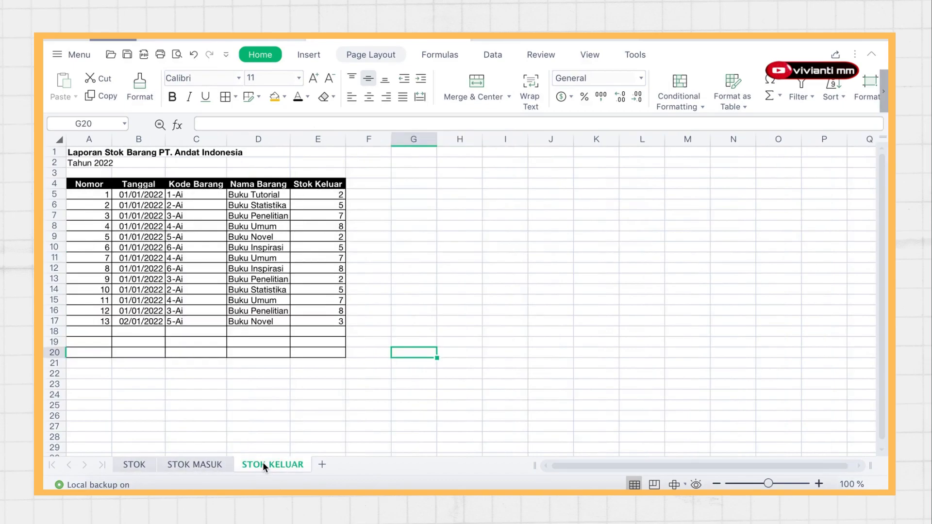
click(252, 331)
click(187, 334)
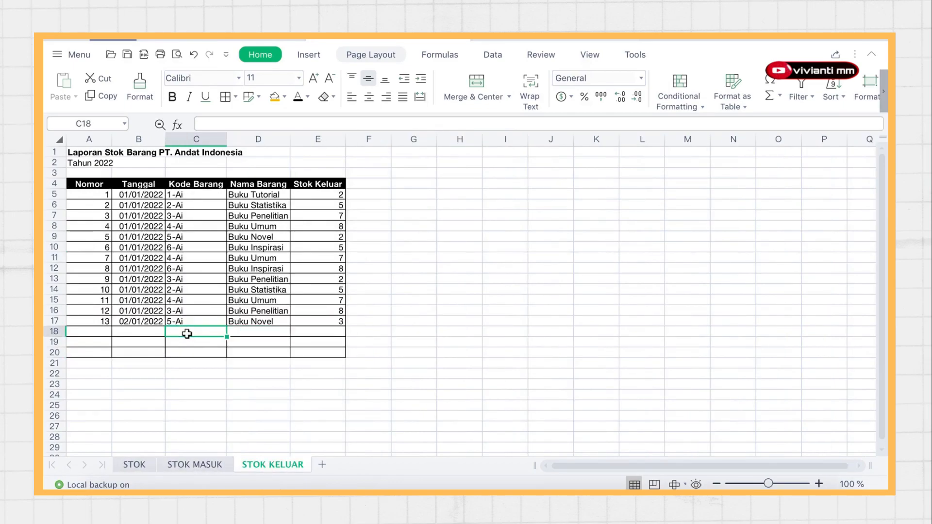
click(242, 322)
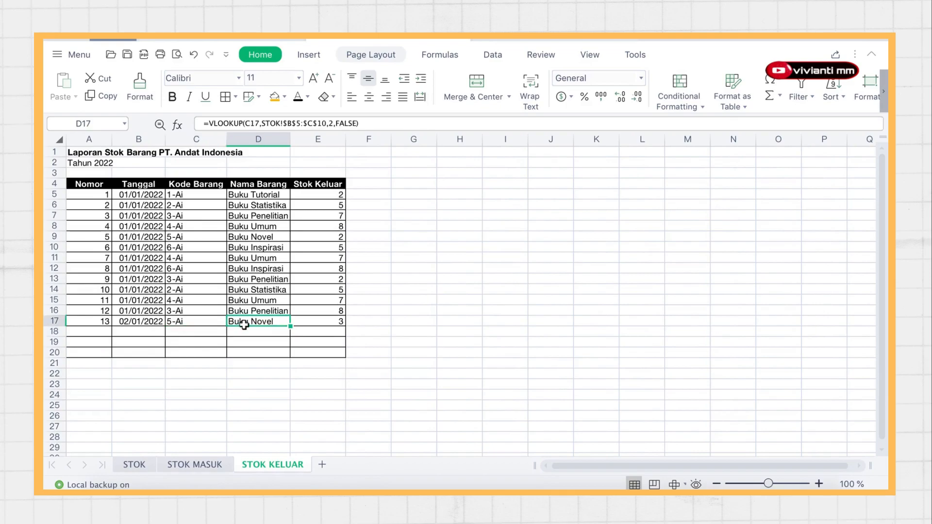
drag(288, 326, 290, 358)
click(265, 335)
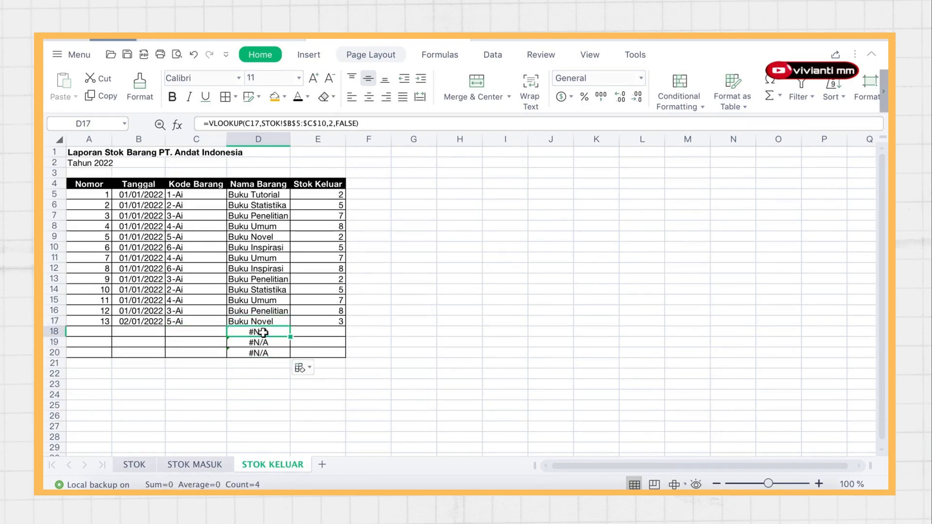
- Enter the date 02/01/2021 as the Tanggal in B18 of the STOK KELUAR sheet
click(182, 334)
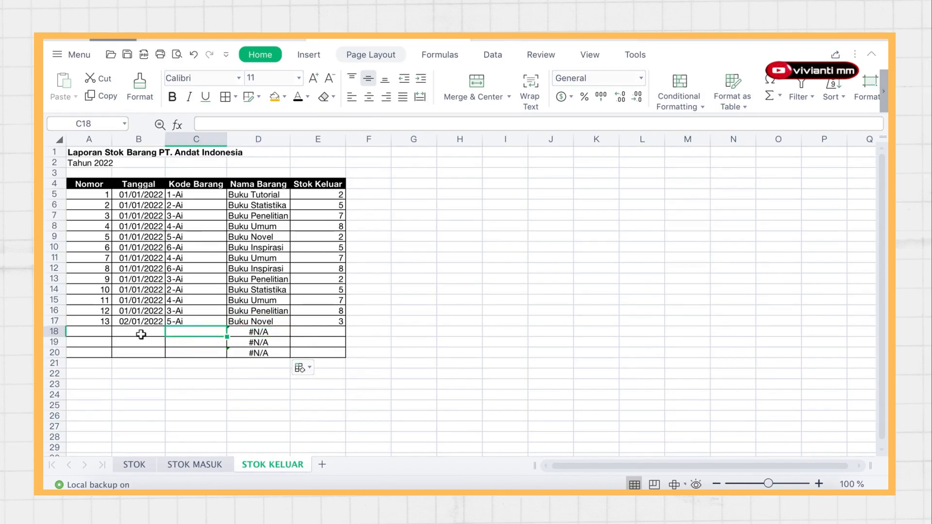
click(146, 332)
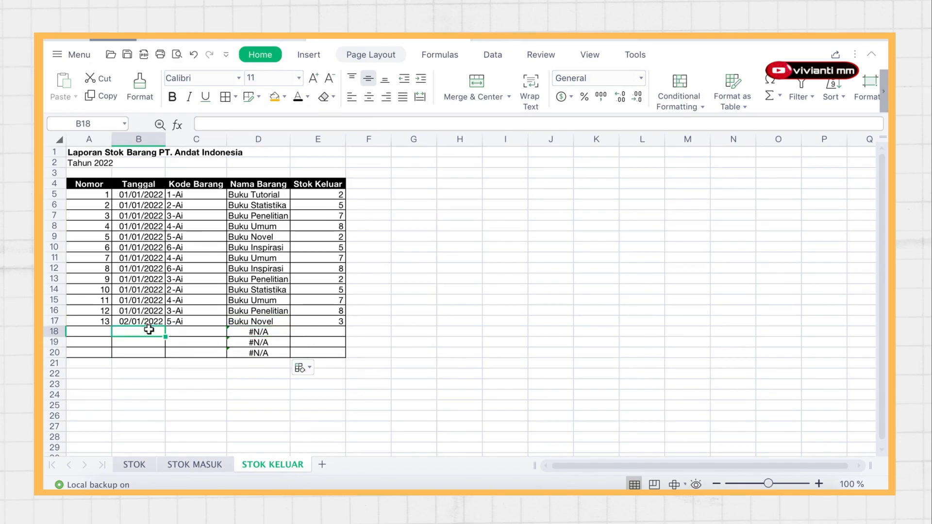
text(2/1)
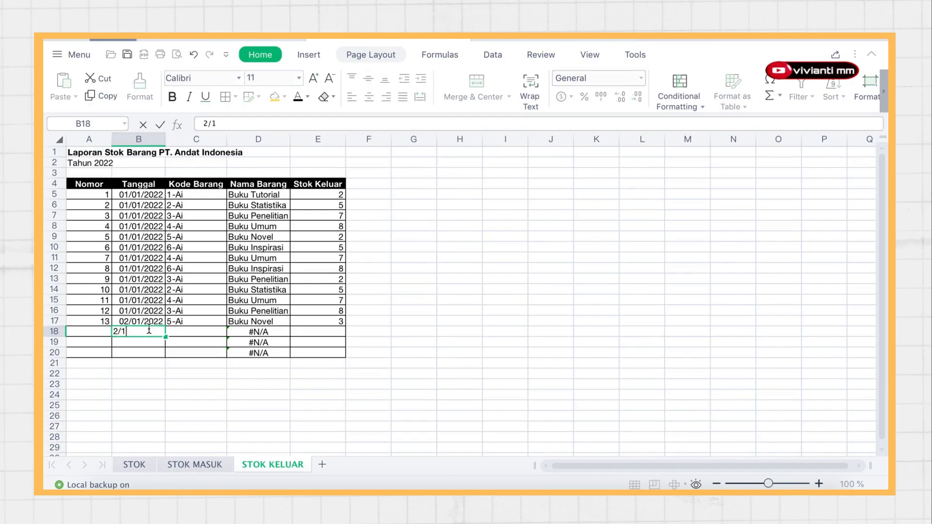
text(/2032)
key(Return)
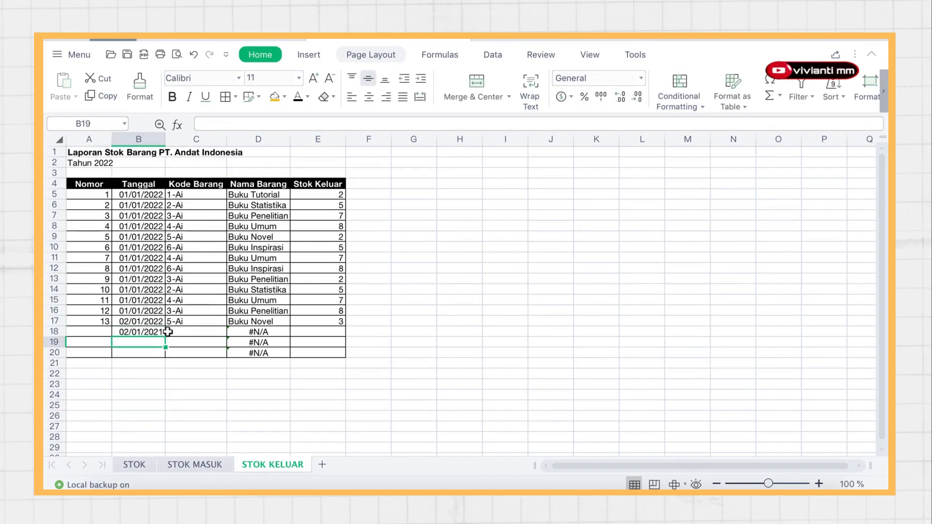
- Enter 1-Ai as the Kode Barang in C18 and 2 as the Stok Keluar quantity in E18
click(175, 333)
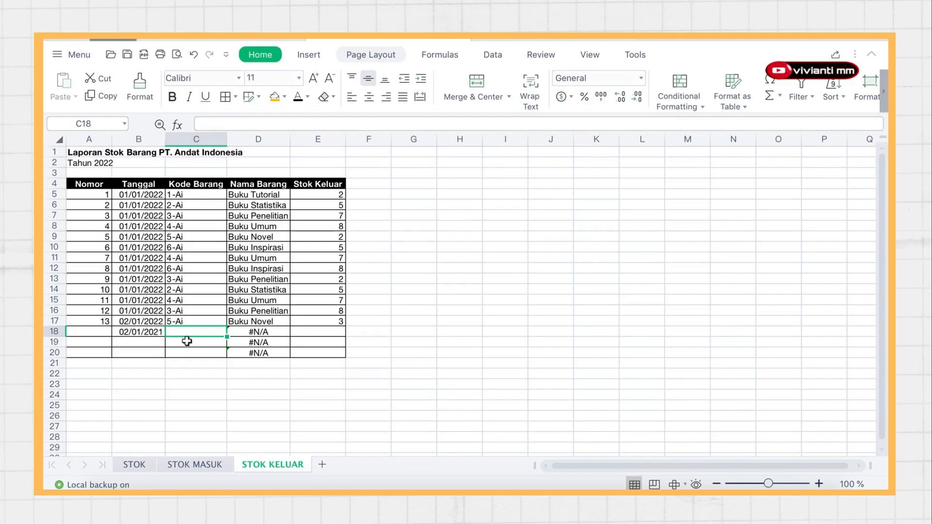
text(1-Ai)
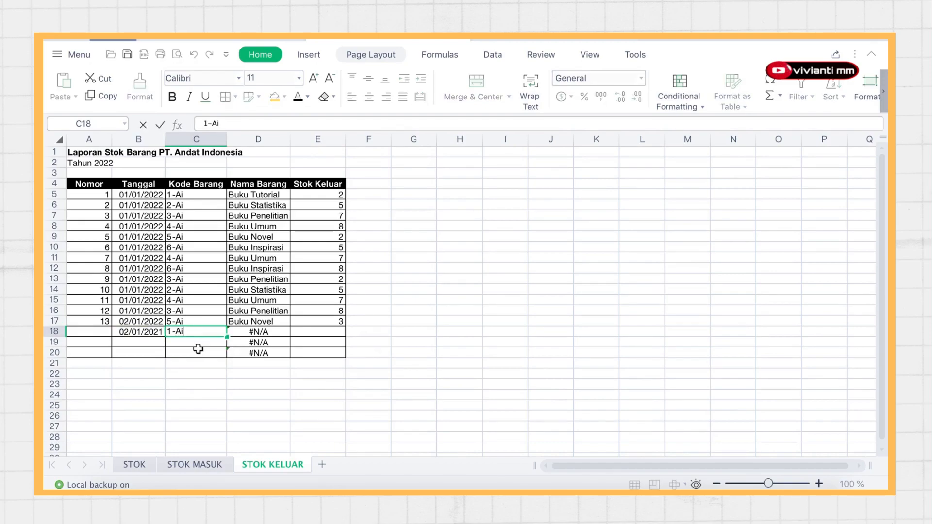
key(Return)
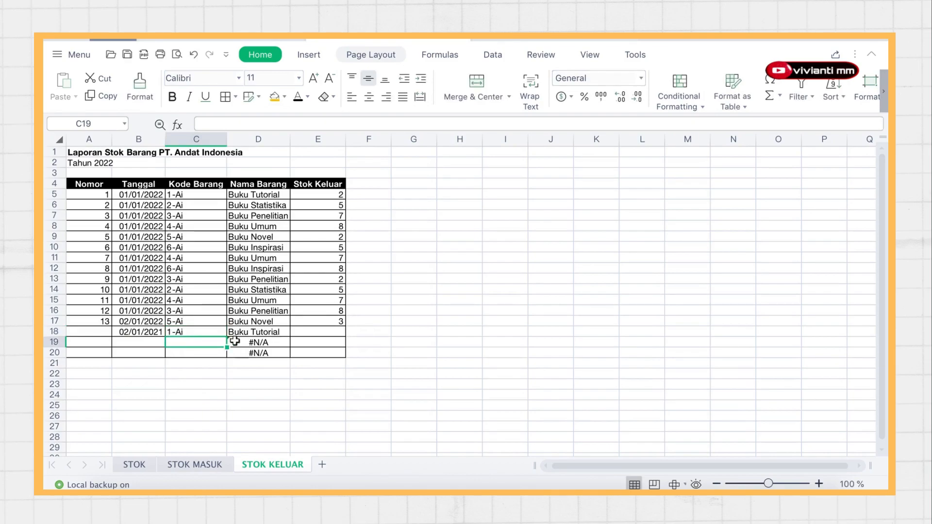
click(307, 334)
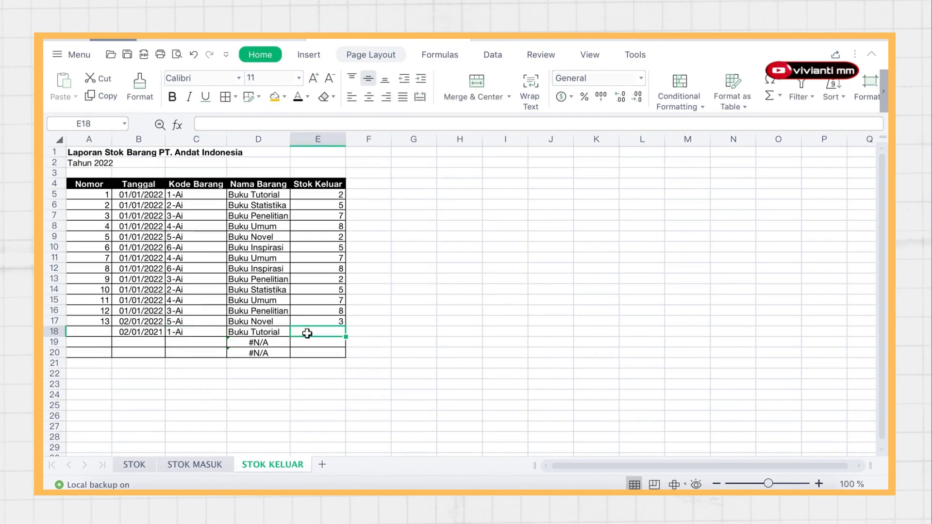
text(2)
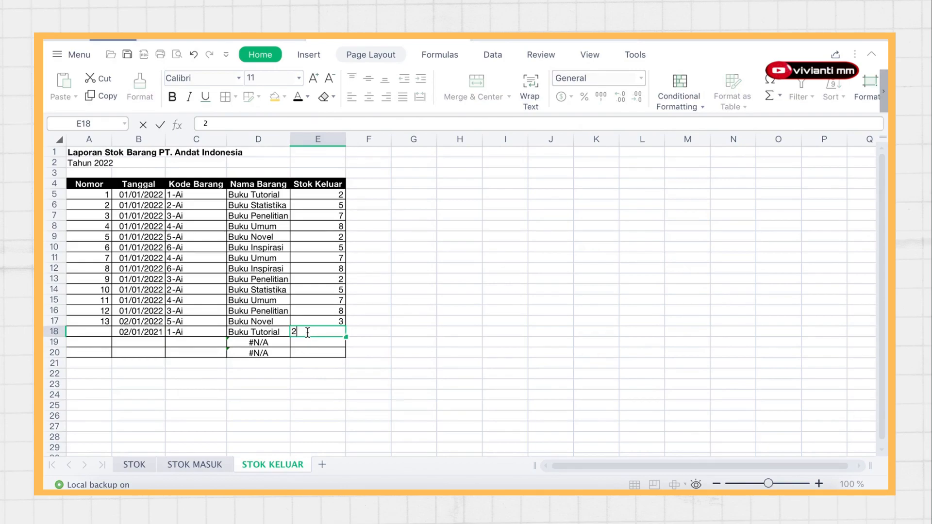
key(Return)
- On the STOK sheet, try open-ended ranges D5:D and E5:E in F5's SUMIF formula, and undo the edit
click(139, 464)
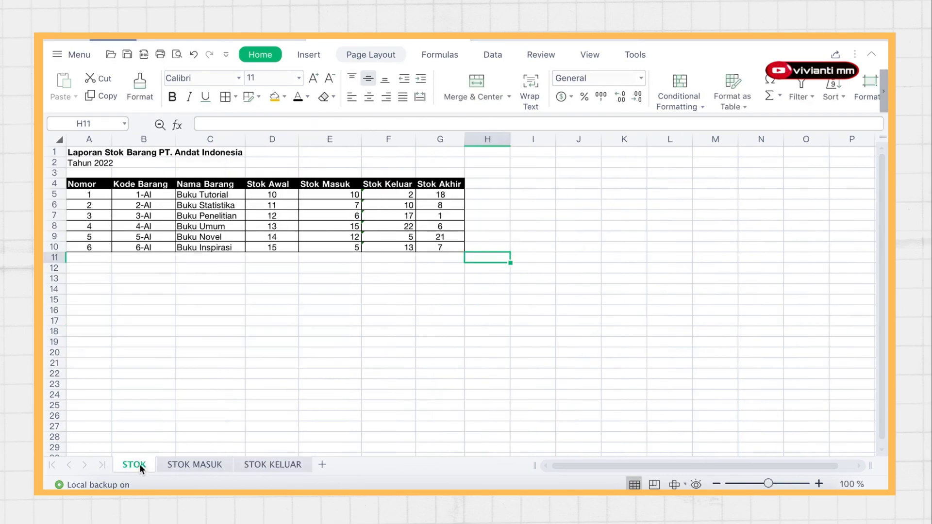
double_click(377, 196)
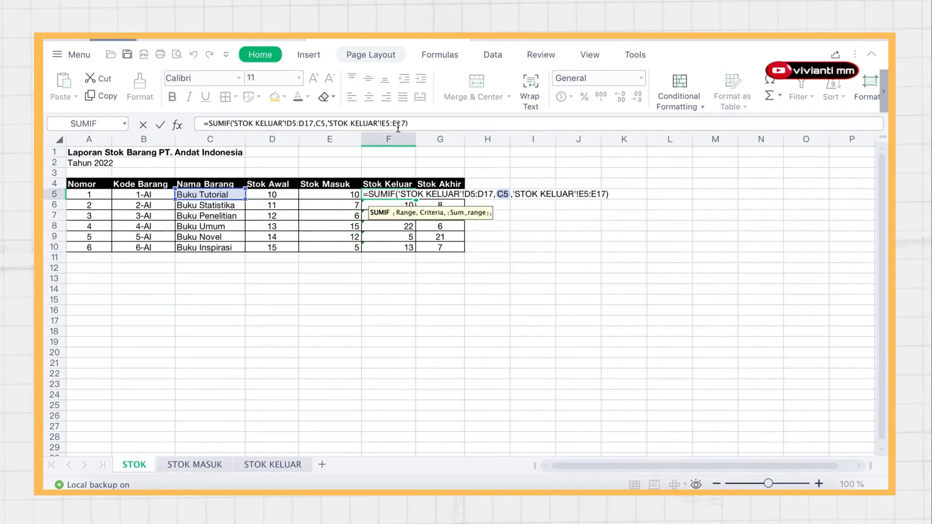
click(311, 124)
key(BackSpace)
key(BackSpace)
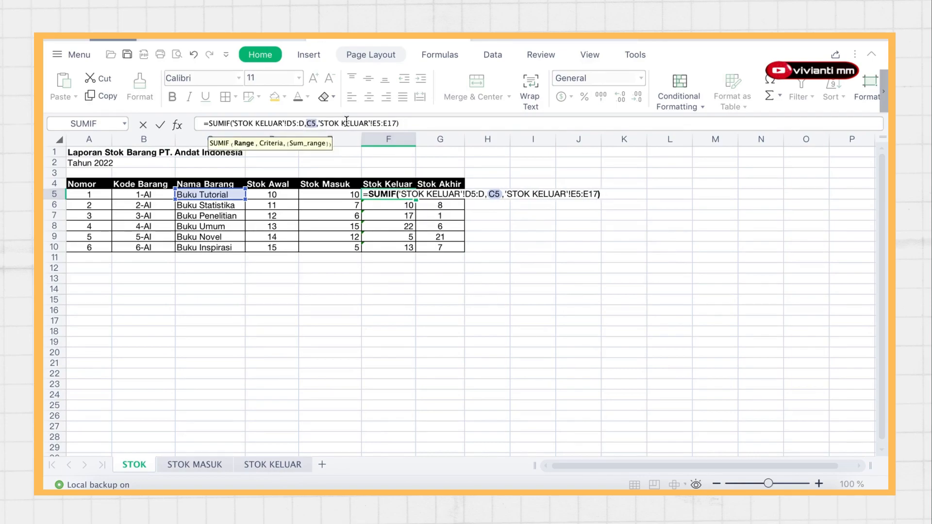
click(395, 124)
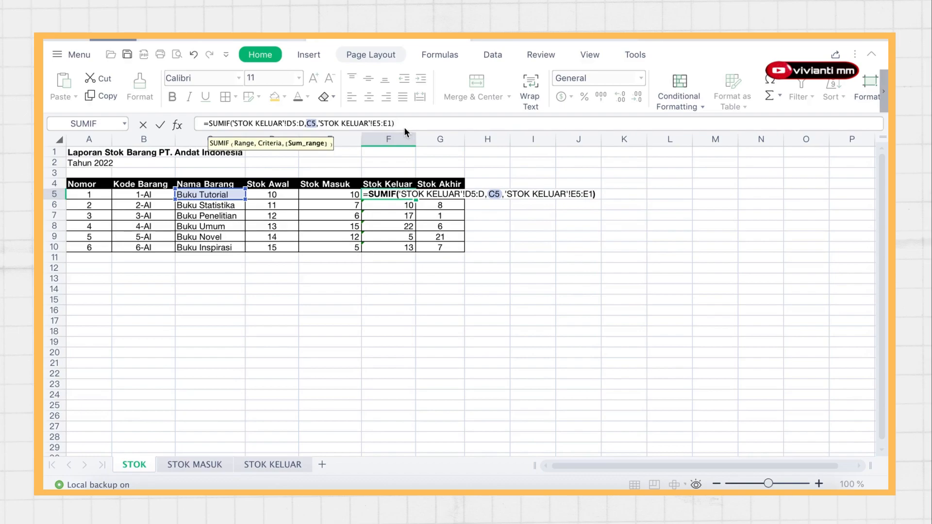
key(Return)
click(404, 196)
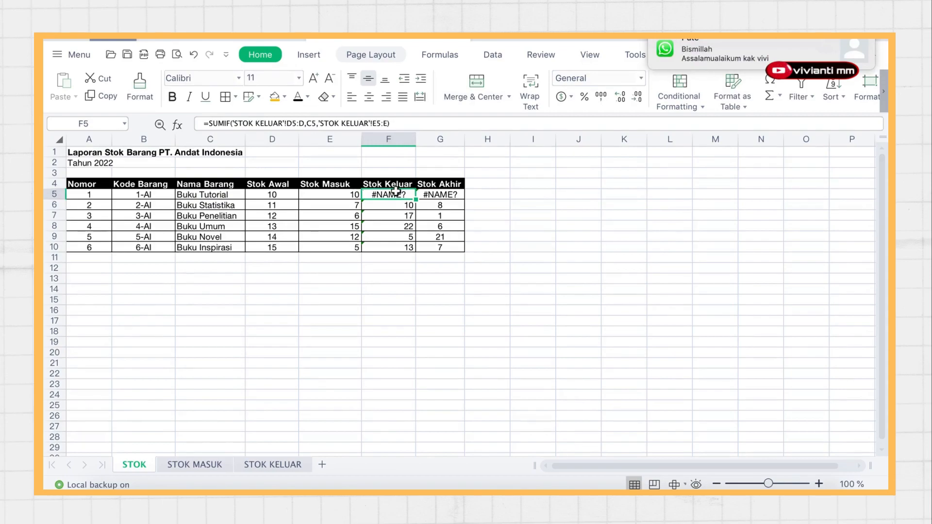
key(ctrl+z)
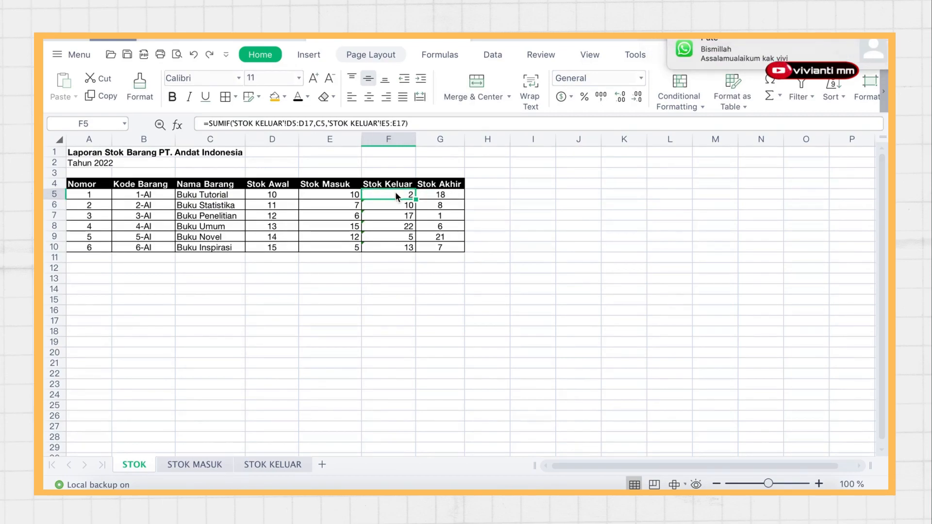
- Extend F5's formula on the STOK sheet to =SUMIF('STOK KELUAR'!D5:D18,C5,'STOK KELUAR'!E5:E18)
double_click(315, 124)
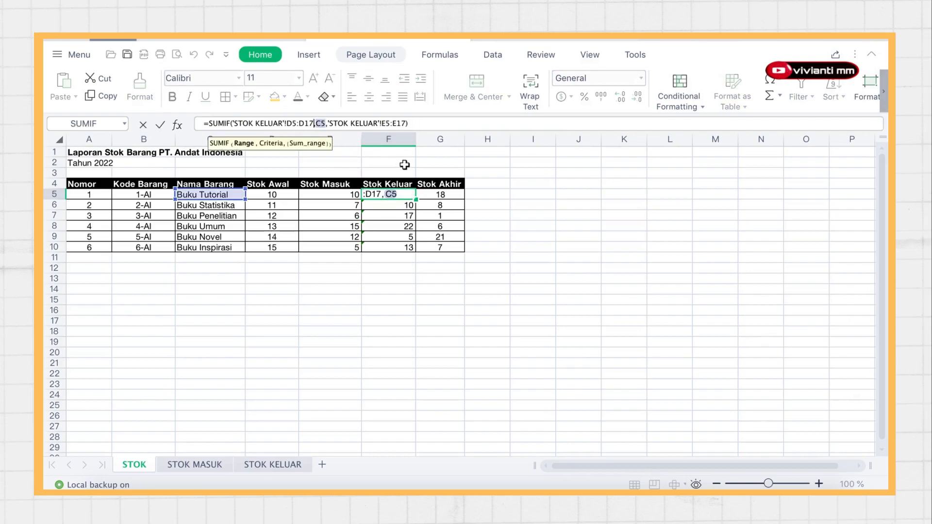
key(BackSpace)
text(8)
click(404, 123)
key(BackSpace)
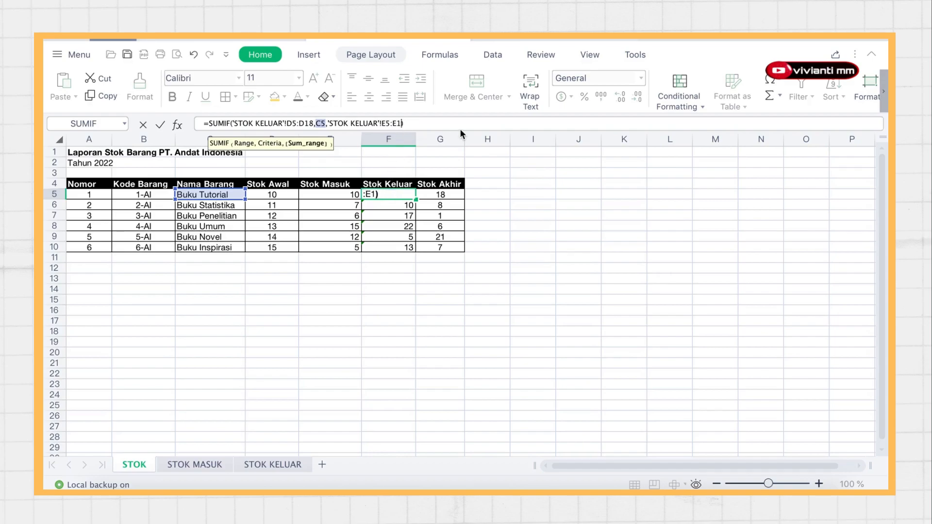
text(8)
key(Return)
click(385, 196)
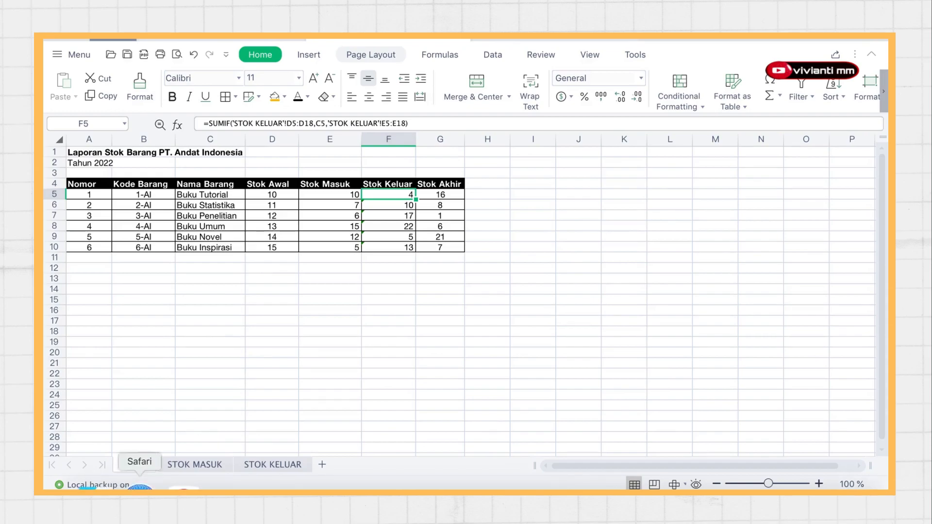
click(187, 463)
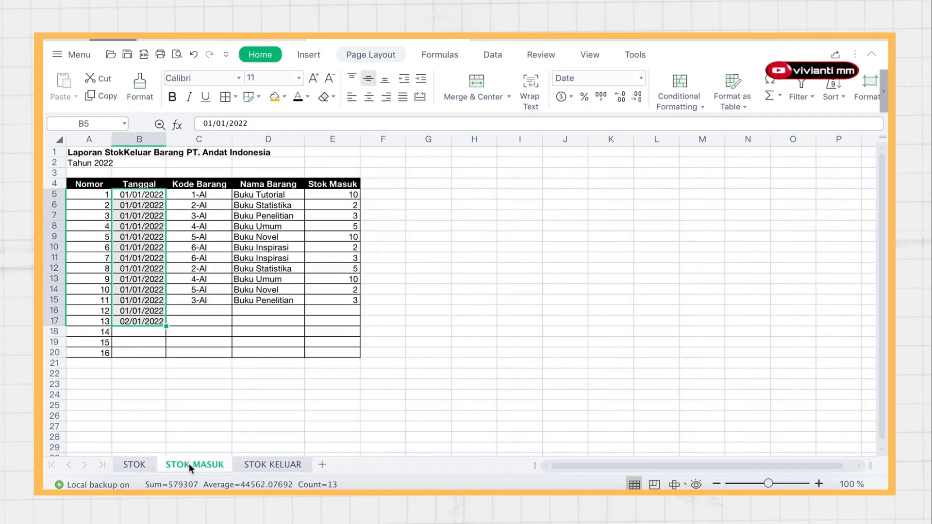
click(254, 465)
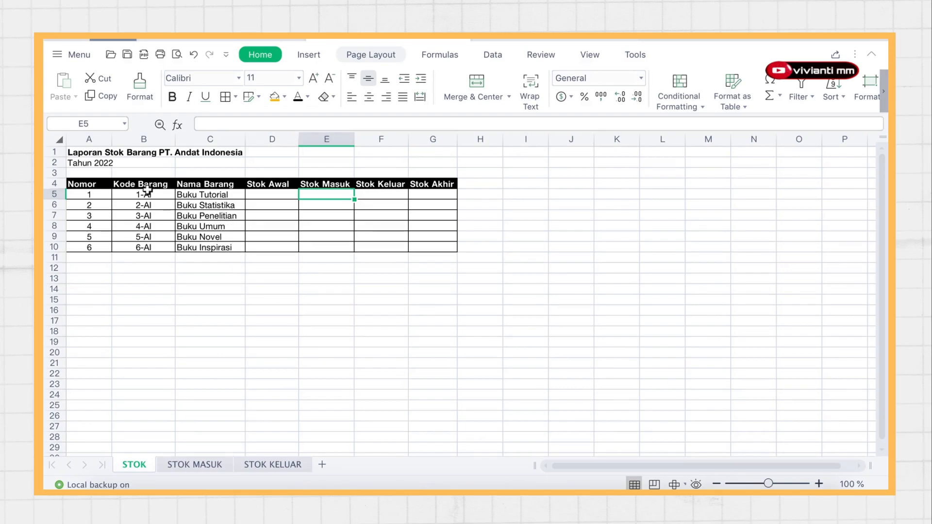
- Enter 10 as the Stok Awal in D5 of the STOK sheet and fill the series down to D10
click(259, 193)
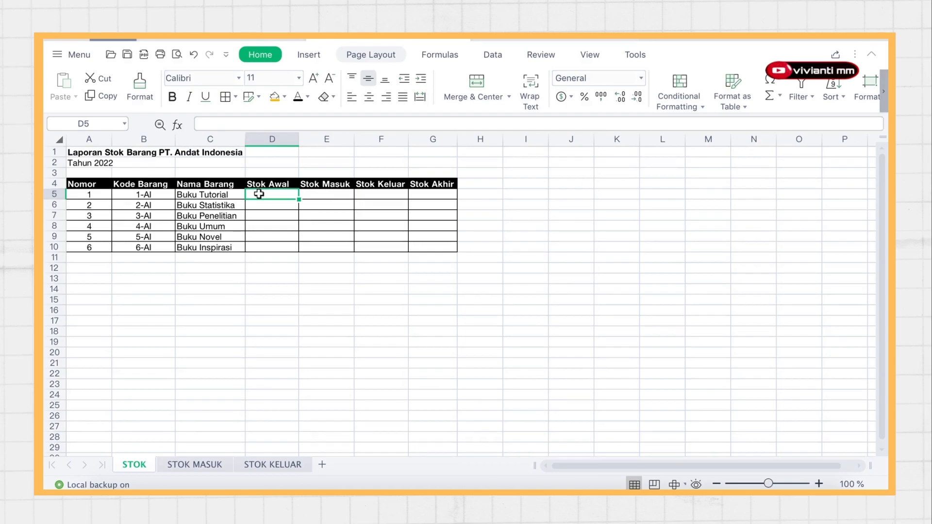
text(10)
key(Return)
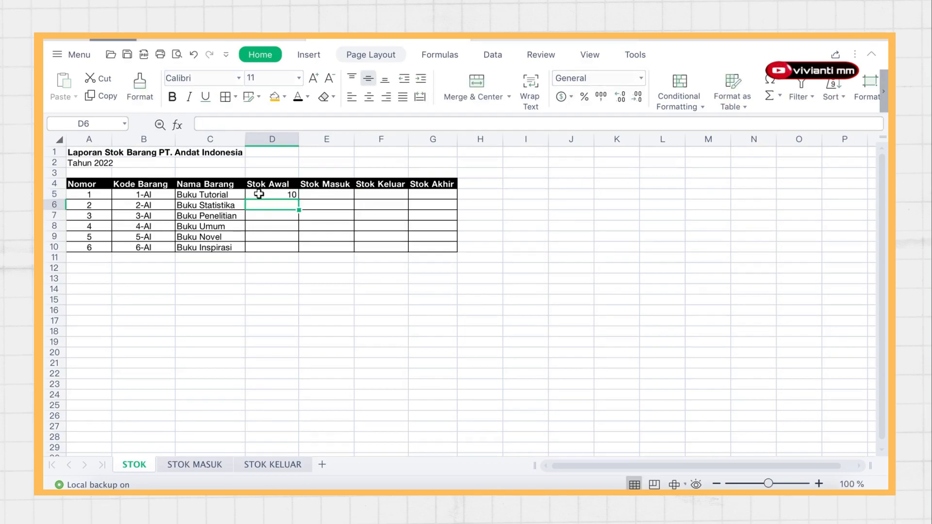
click(259, 193)
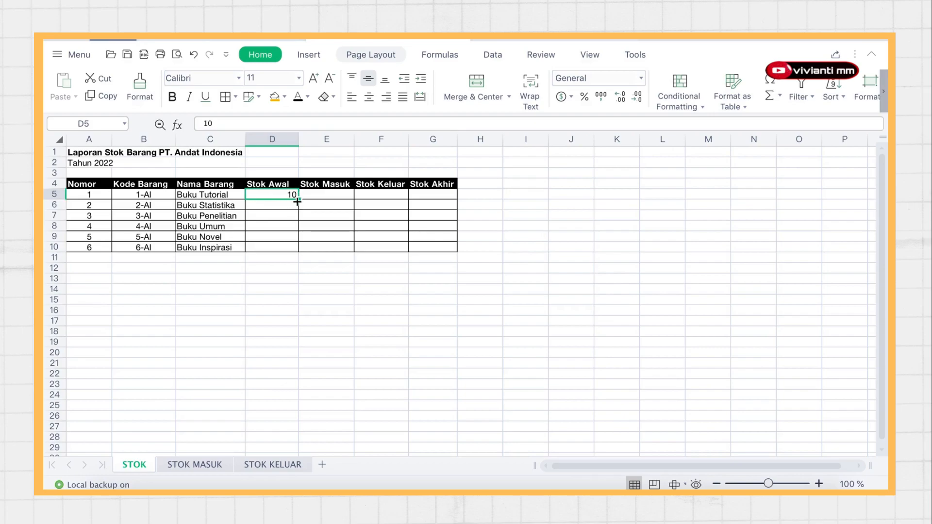
drag(299, 199, 298, 253)
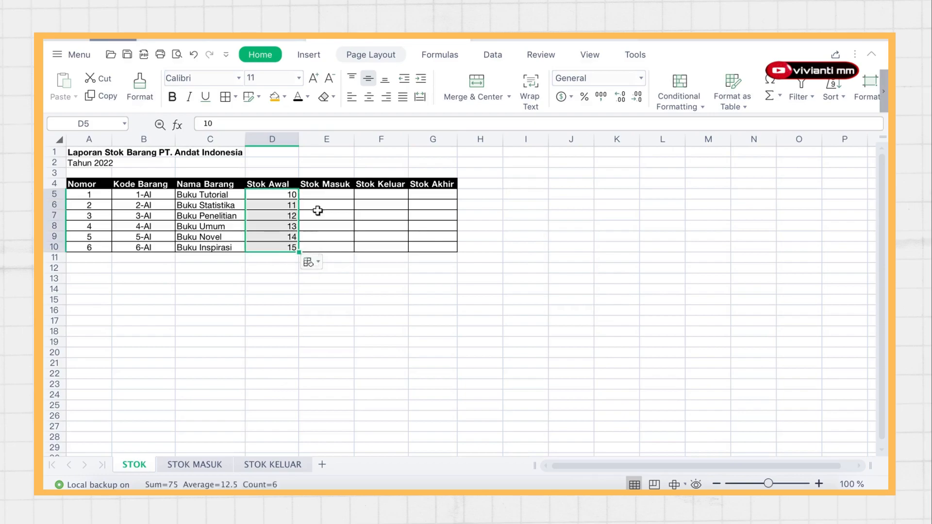
- Center the Stok Awal values in D5:D10 horizontally
click(370, 99)
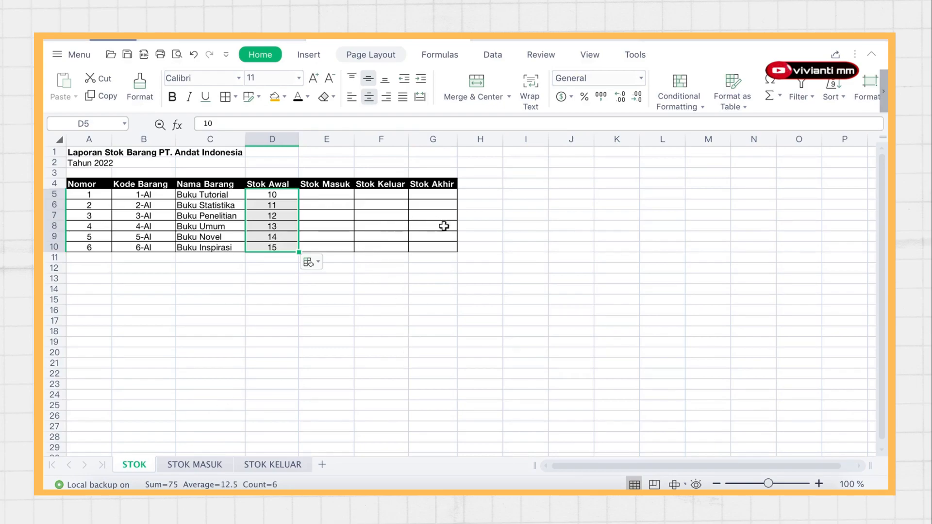
click(290, 284)
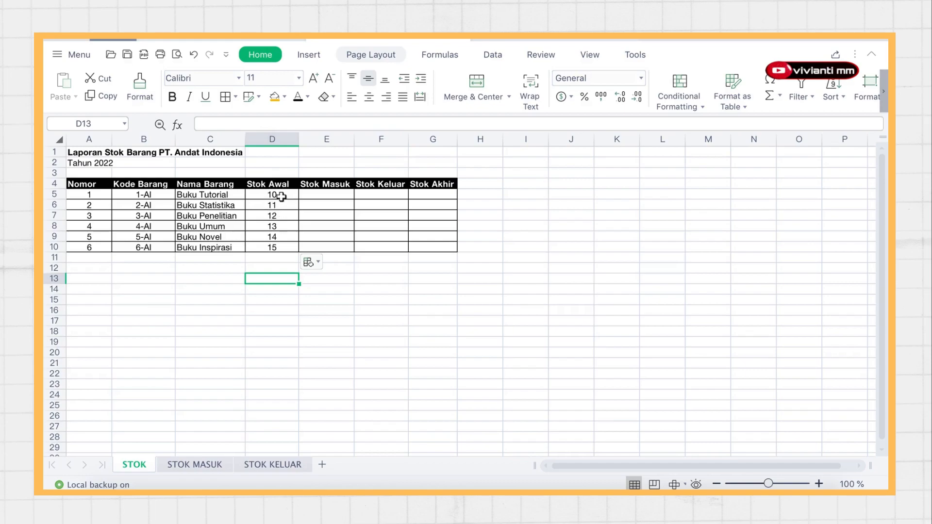
drag(275, 193, 276, 247)
click(276, 268)
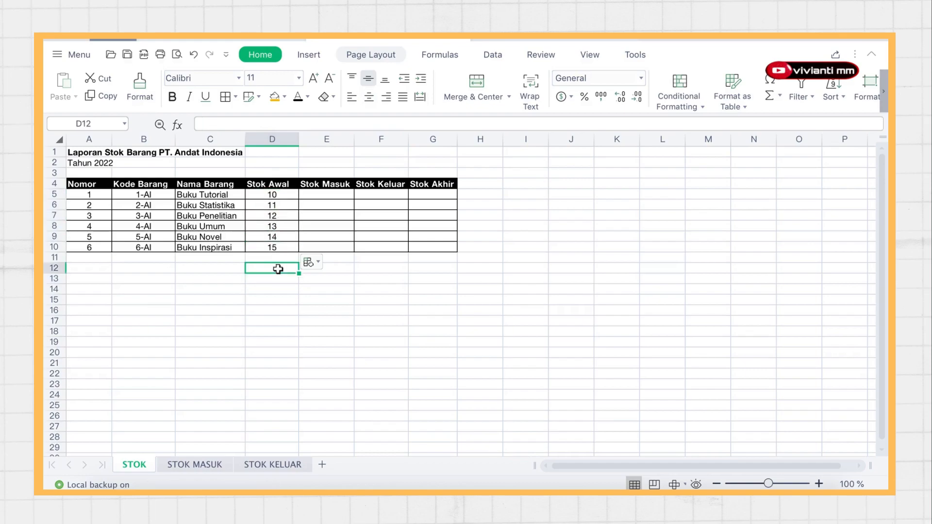
- Look over the blank STOK MASUK and STOK KELUAR tables and return to the STOK sheet
click(201, 465)
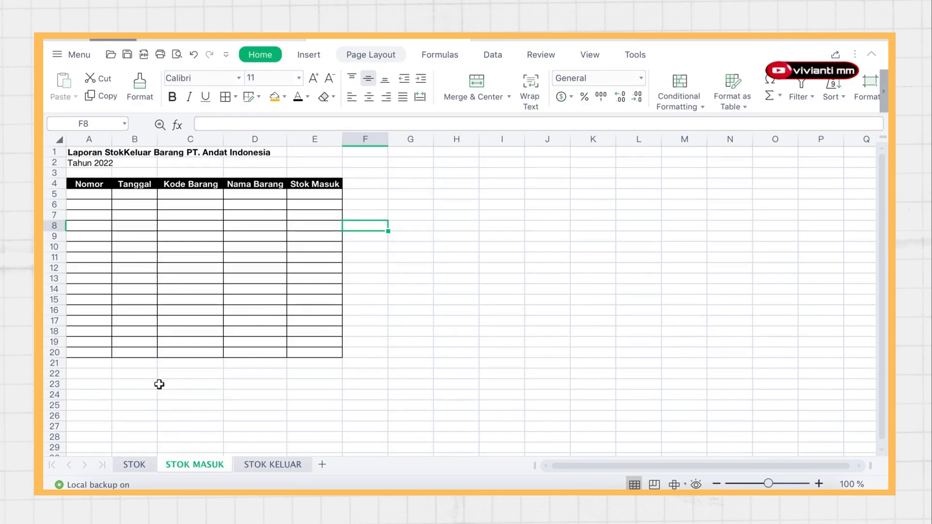
click(261, 462)
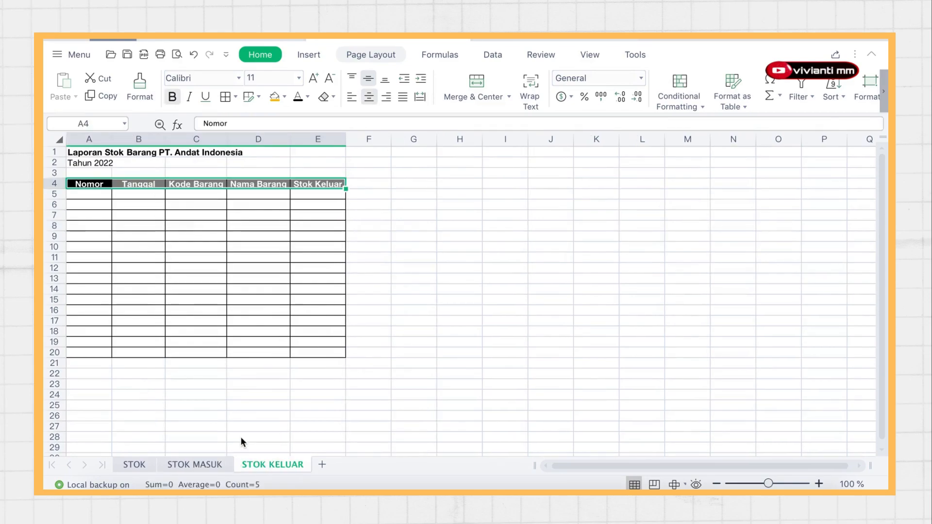
click(296, 251)
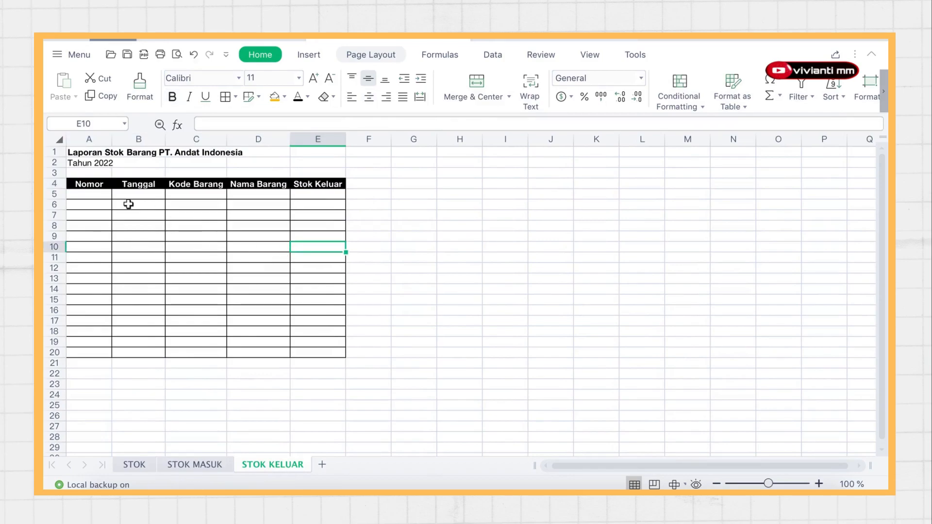
drag(336, 263, 340, 334)
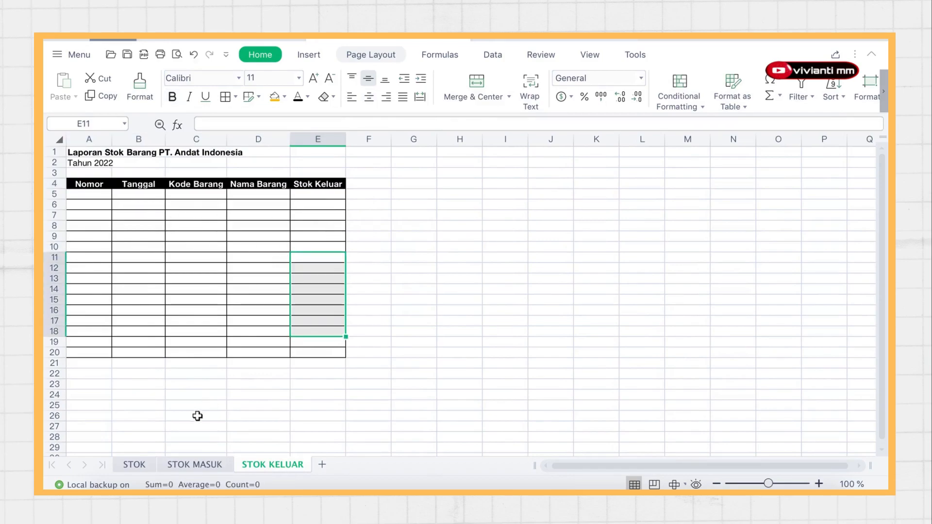
click(135, 465)
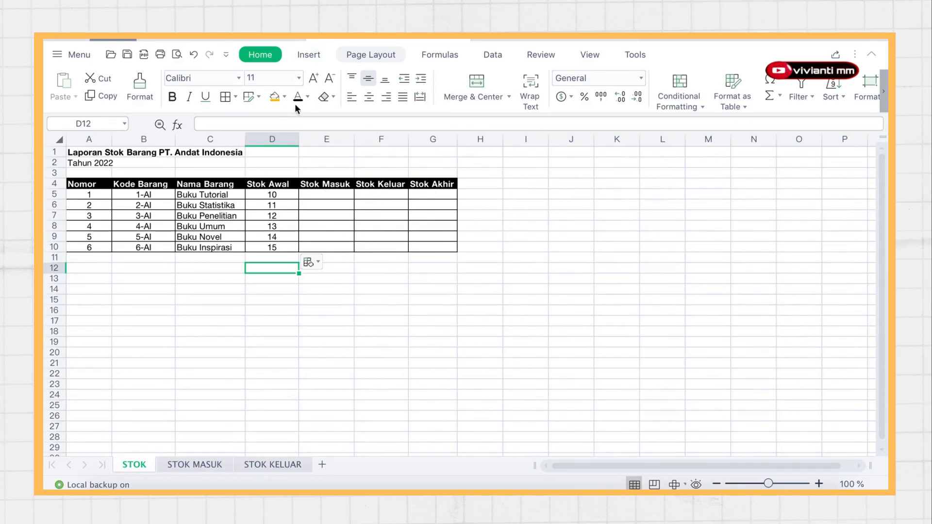
click(198, 465)
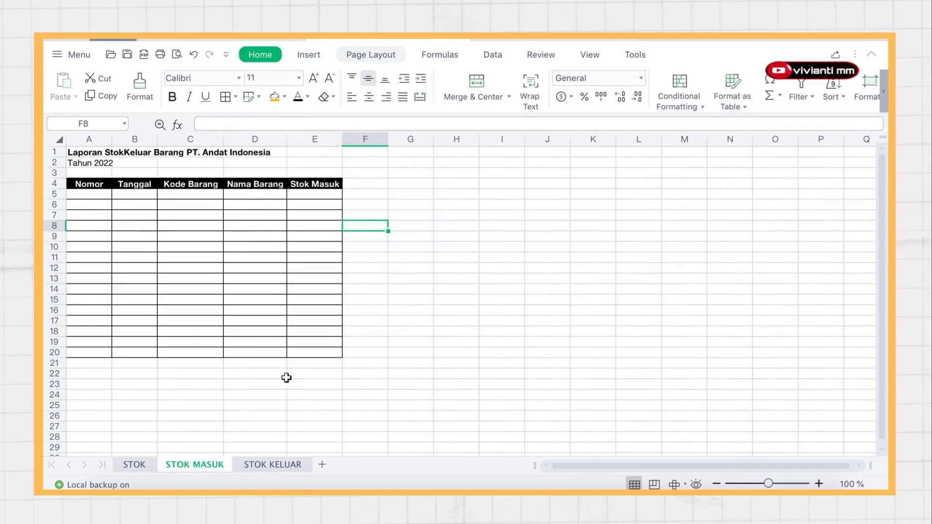
click(272, 462)
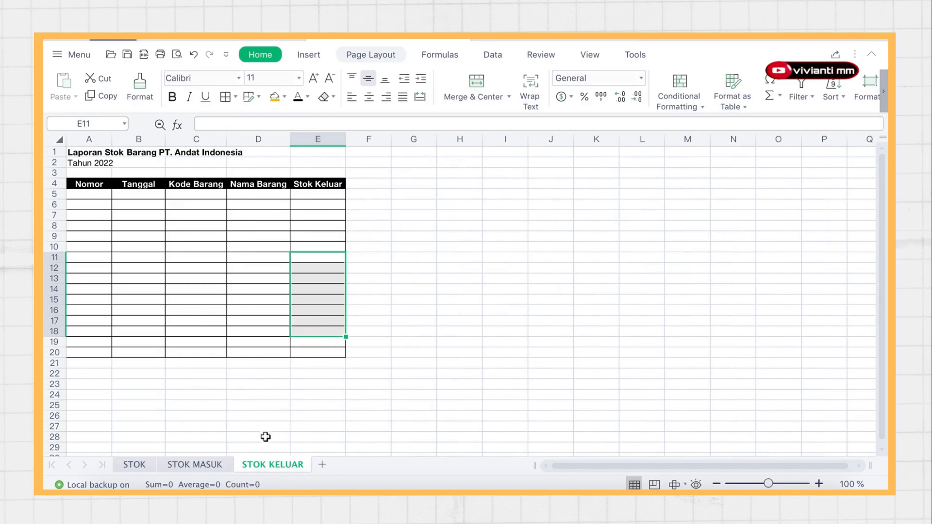
click(135, 466)
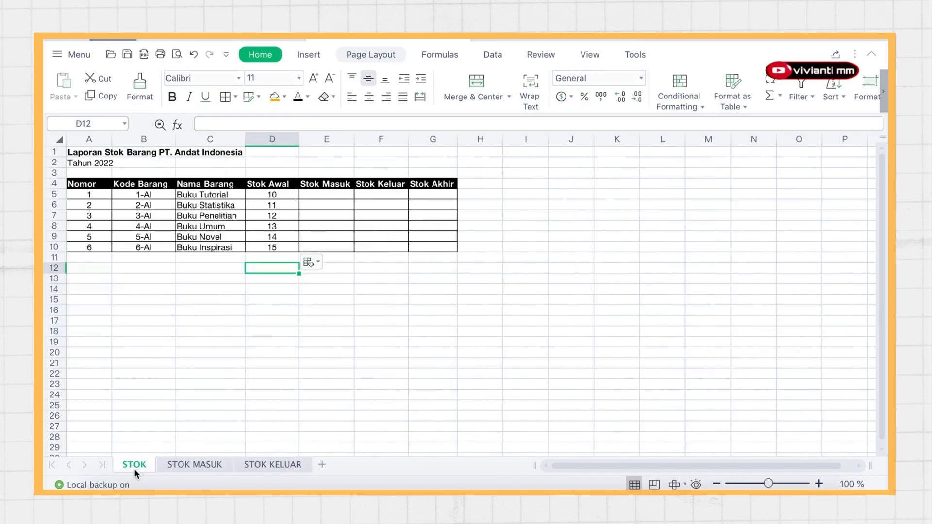
- Enter =(D5+E5)-F5 as the Stok Akhir formula in G5 of the STOK sheet and fill it down to G10
click(430, 198)
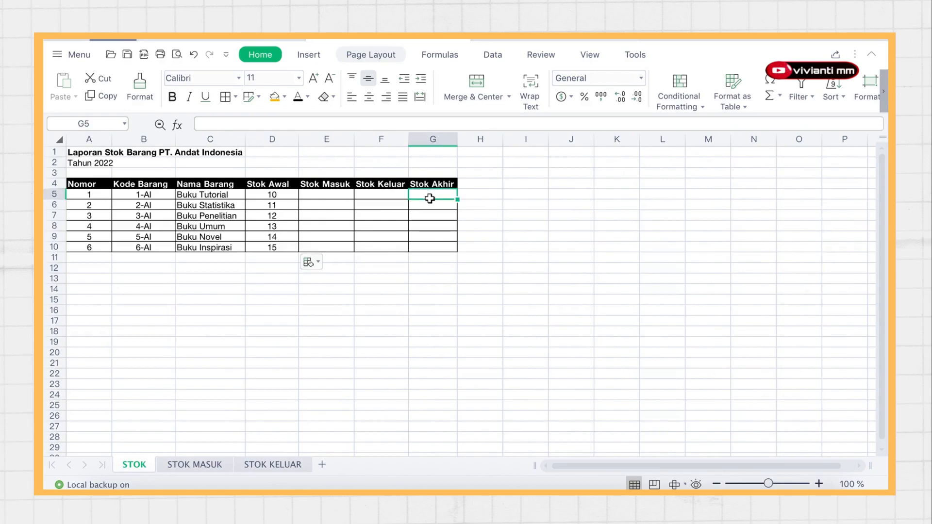
text(=)
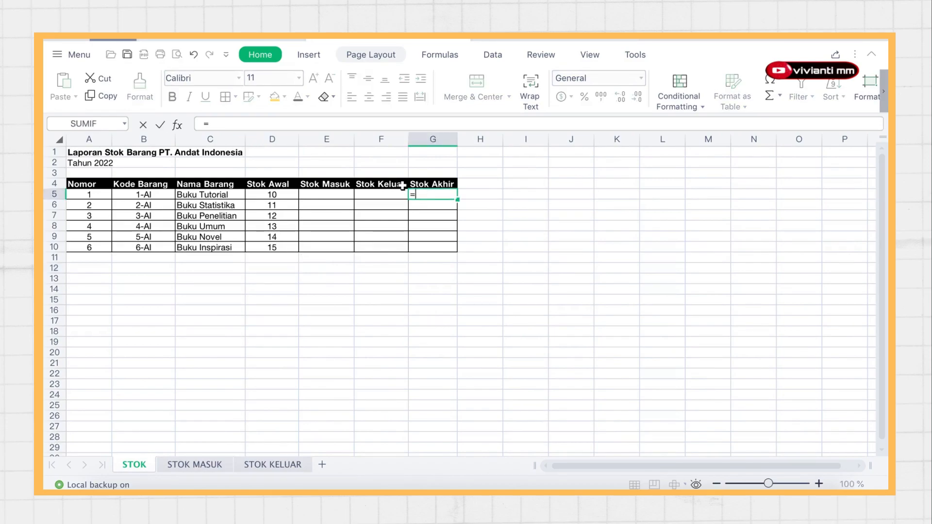
click(268, 196)
text(+)
click(334, 199)
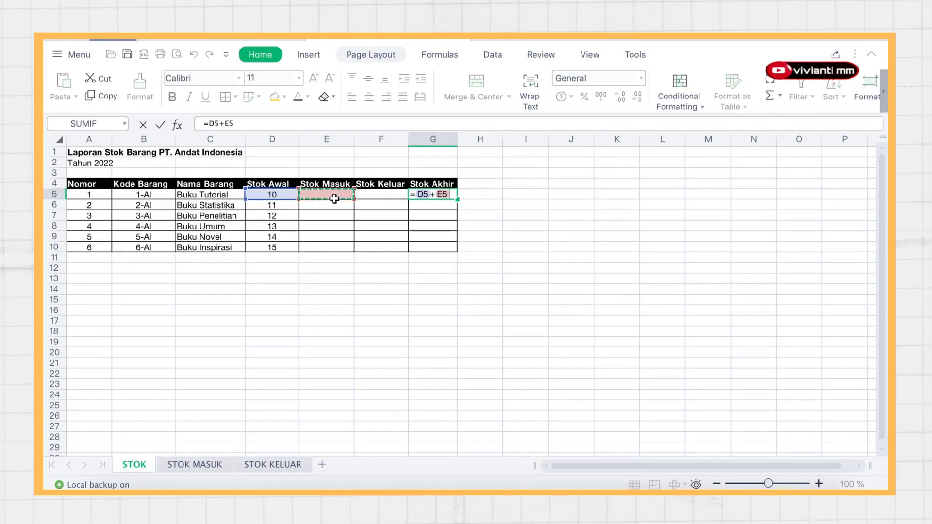
text())
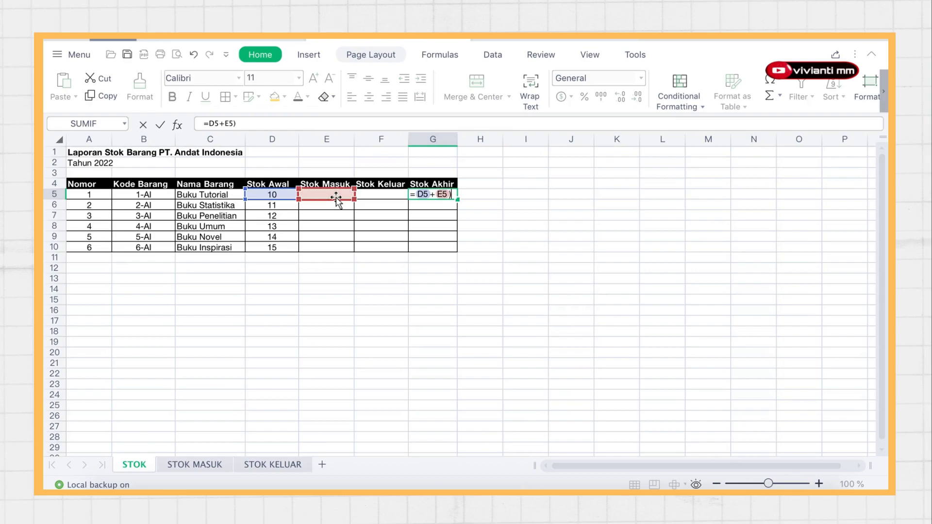
text(-)
click(386, 198)
click(415, 196)
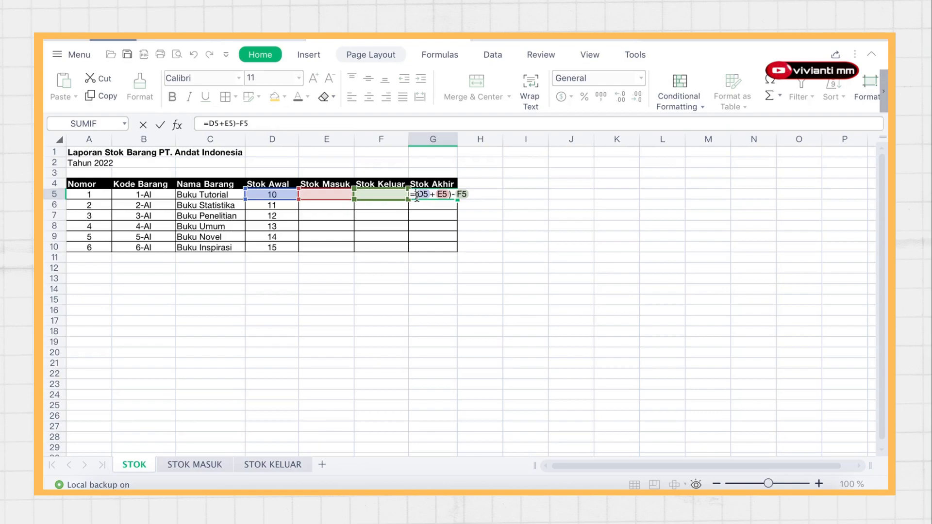
text(()
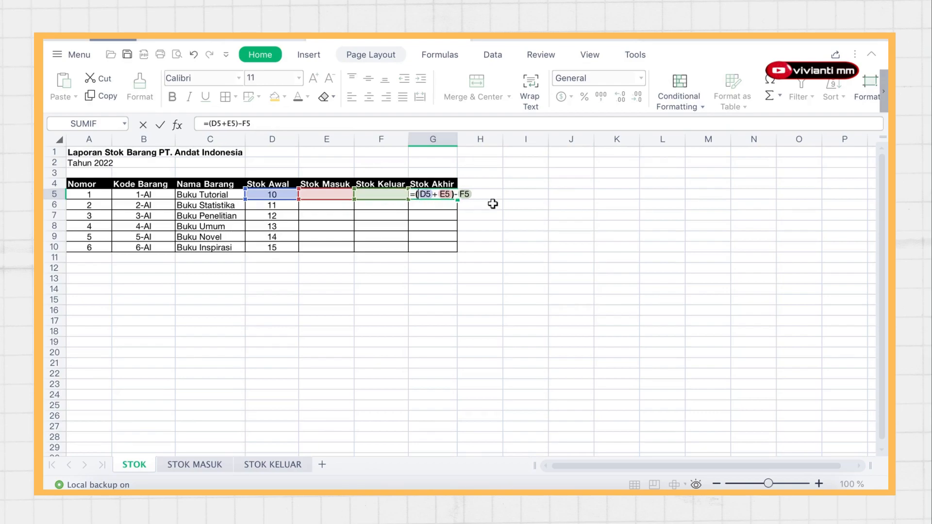
key(Return)
click(447, 196)
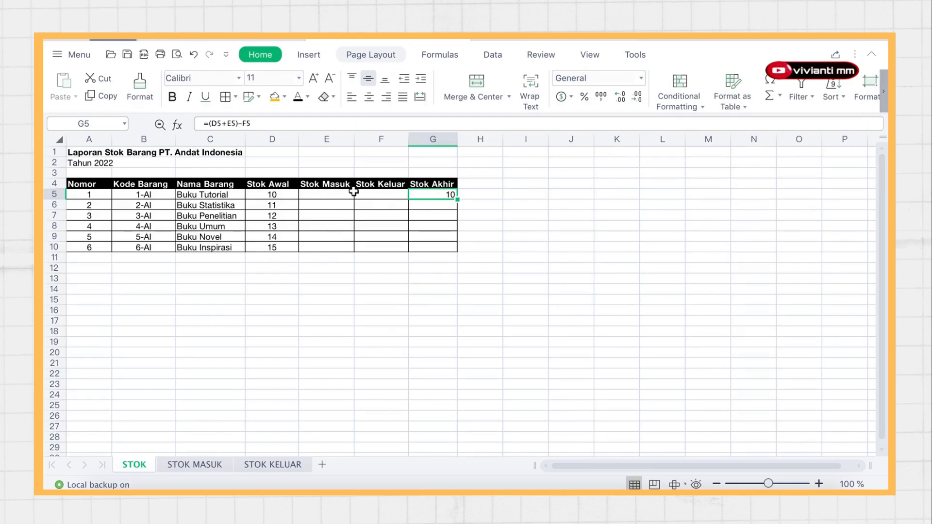
double_click(457, 200)
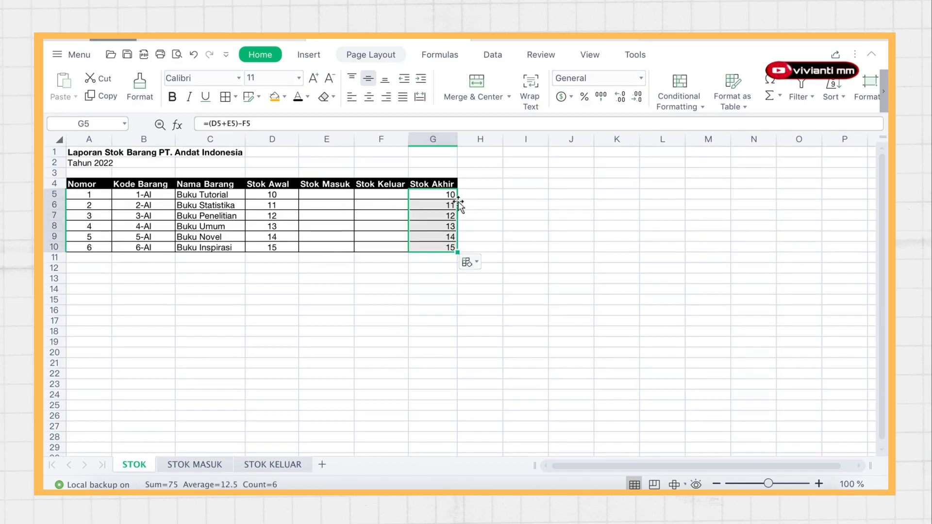
- Center the Stok Akhir values in G5:G10 horizontally
click(449, 245)
click(447, 195)
shift+click(442, 248)
click(370, 97)
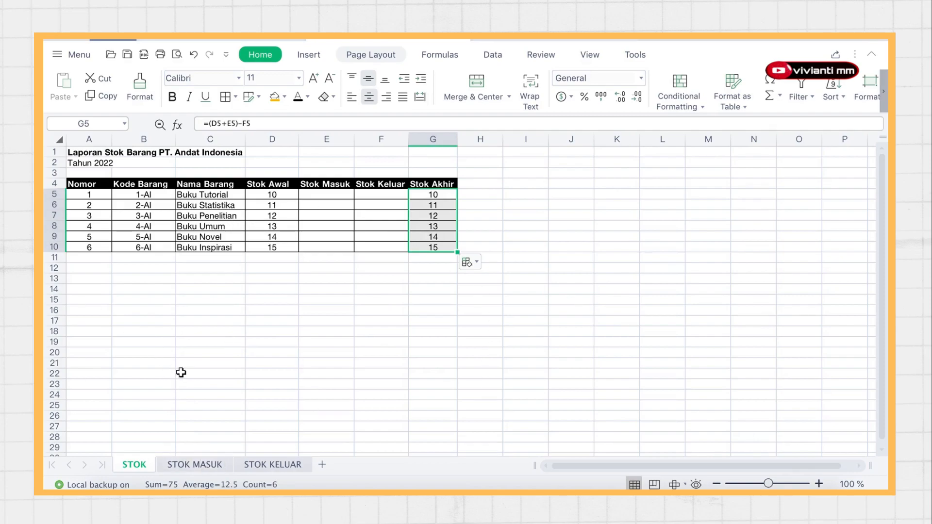
- Number the Nomor column of the STOK MASUK sheet from 1 to 16 in A5:A20
click(182, 466)
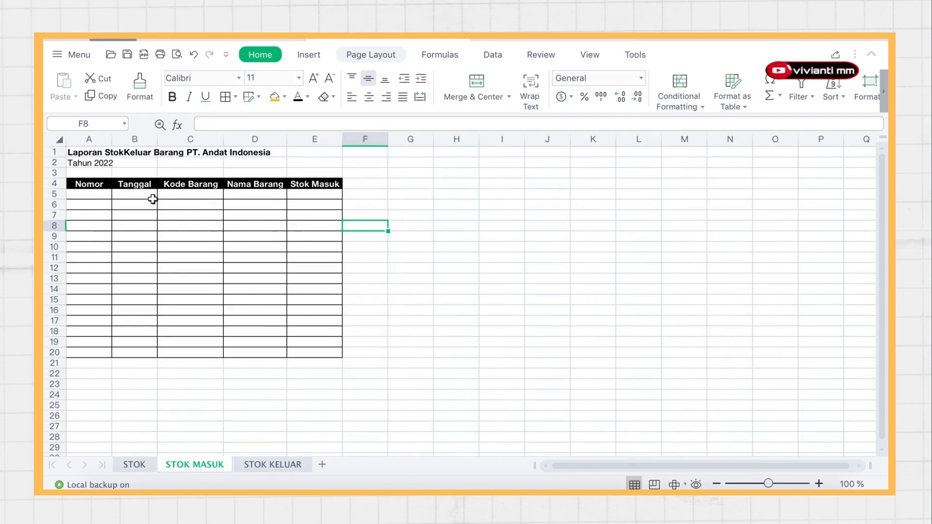
click(95, 195)
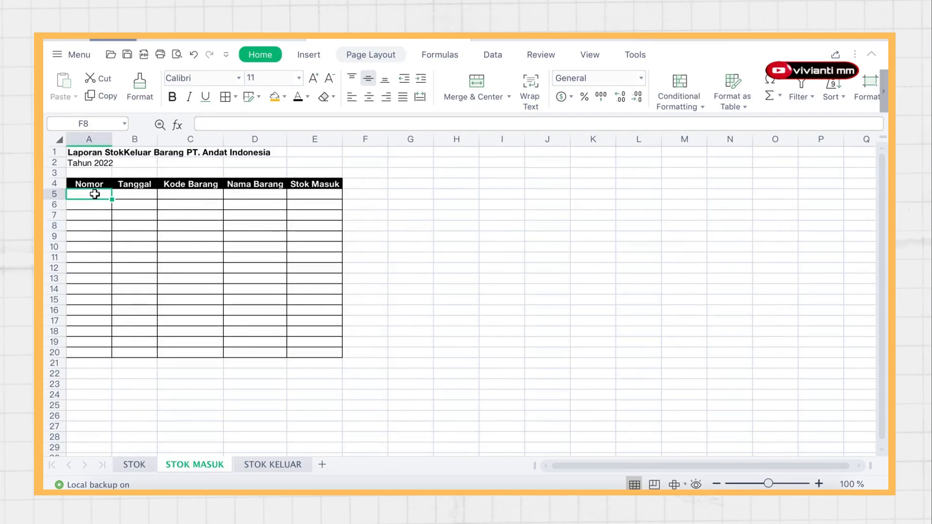
text(1)
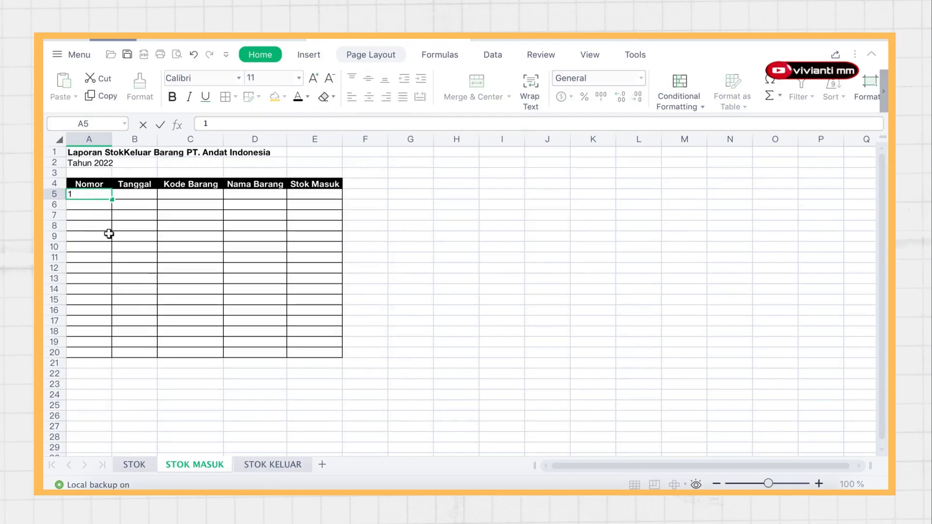
click(87, 205)
text(2)
drag(92, 194, 96, 375)
drag(106, 355, 106, 354)
- Enter the date 1/1/2022 as the first Tanggal in B5 of the STOK MASUK sheet
click(134, 193)
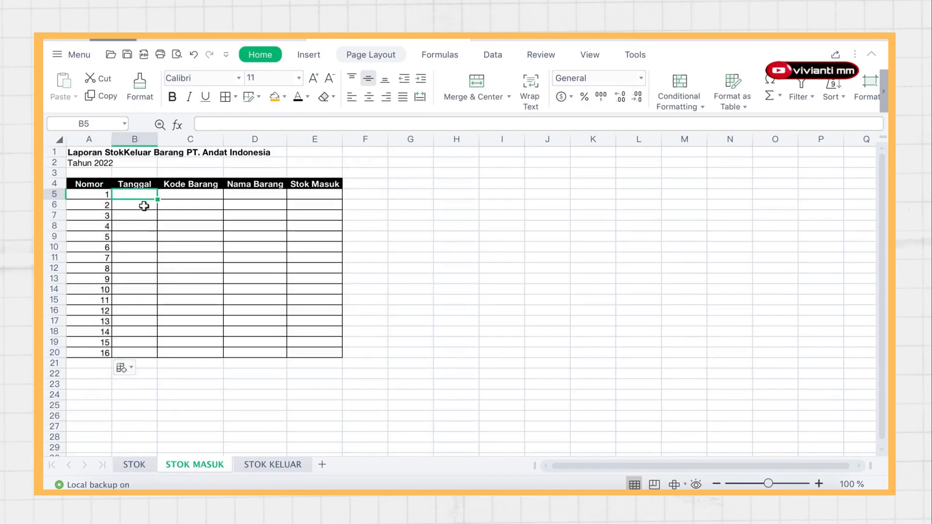
text(1)
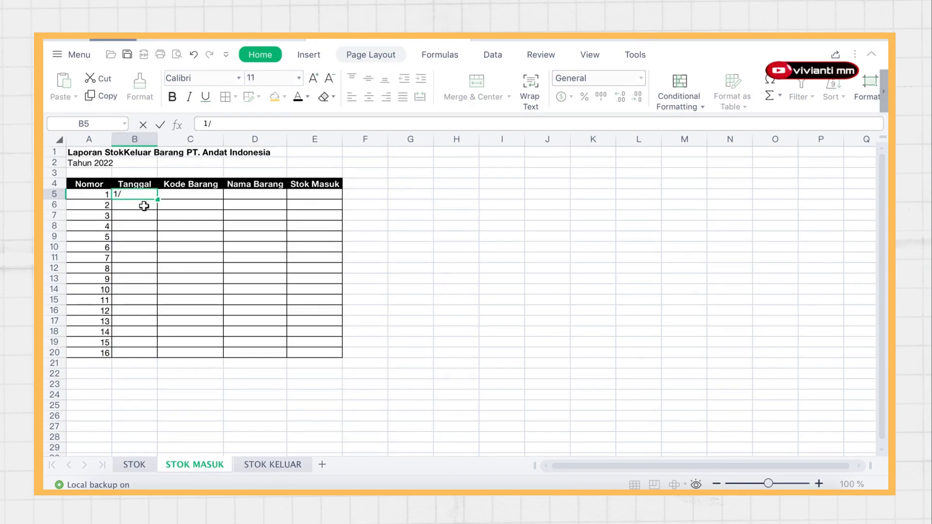
text(/1/2022)
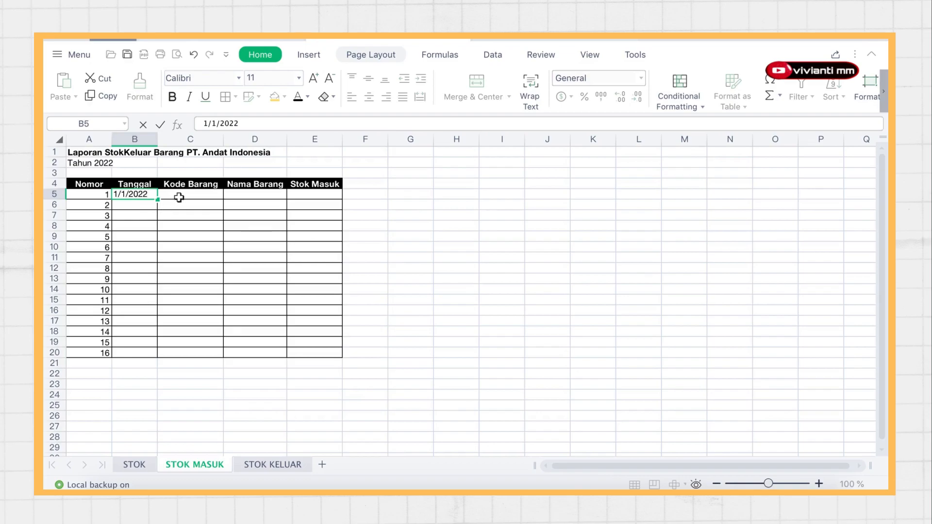
click(180, 197)
click(250, 195)
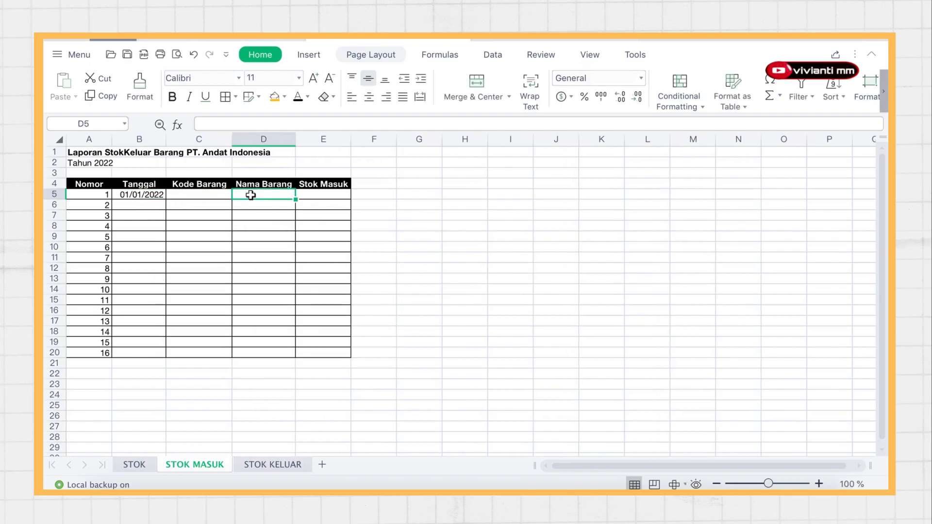
click(132, 464)
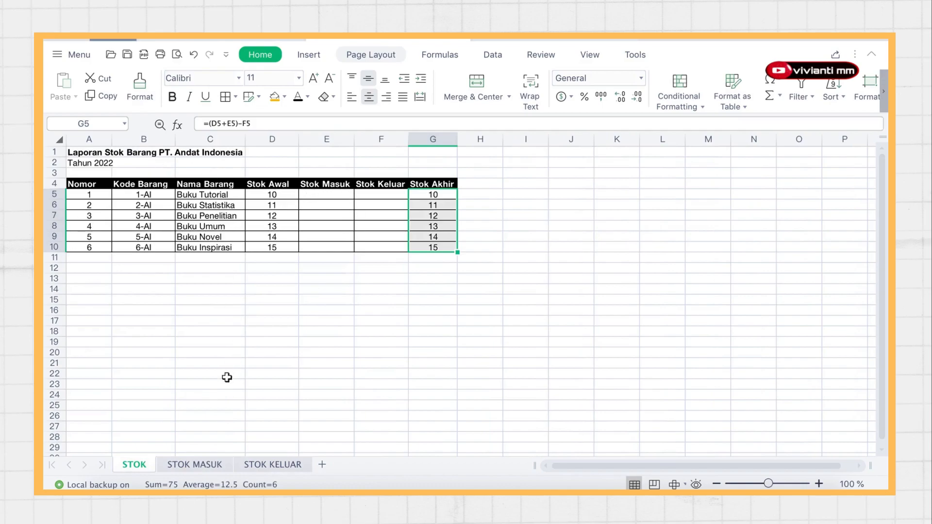
click(191, 464)
click(179, 194)
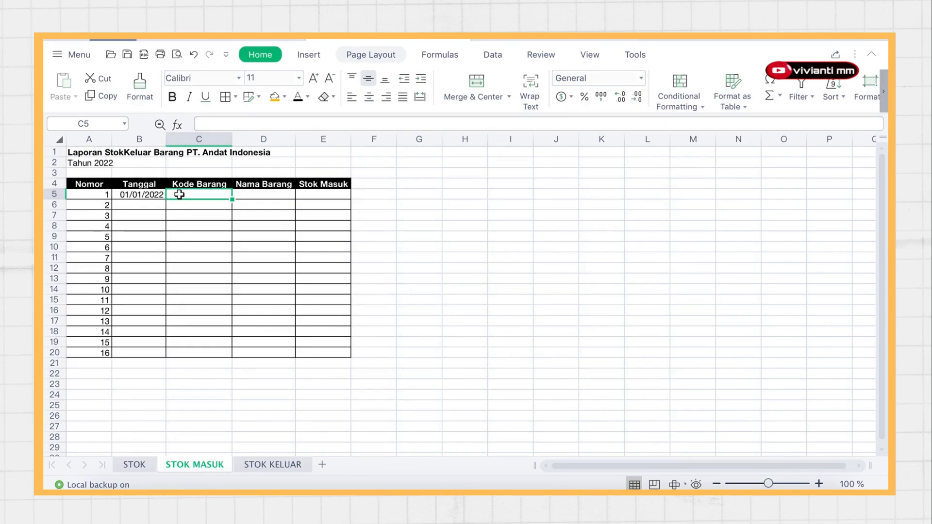
text(=v)
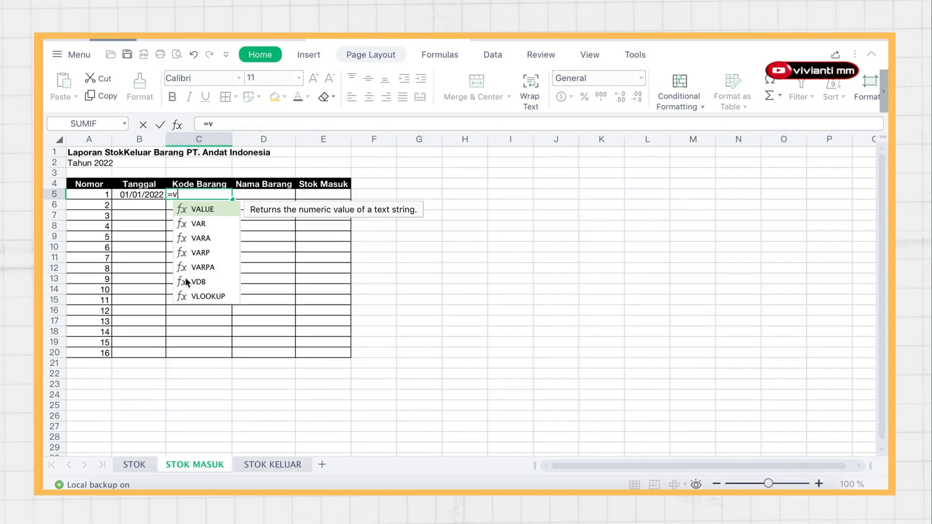
double_click(211, 296)
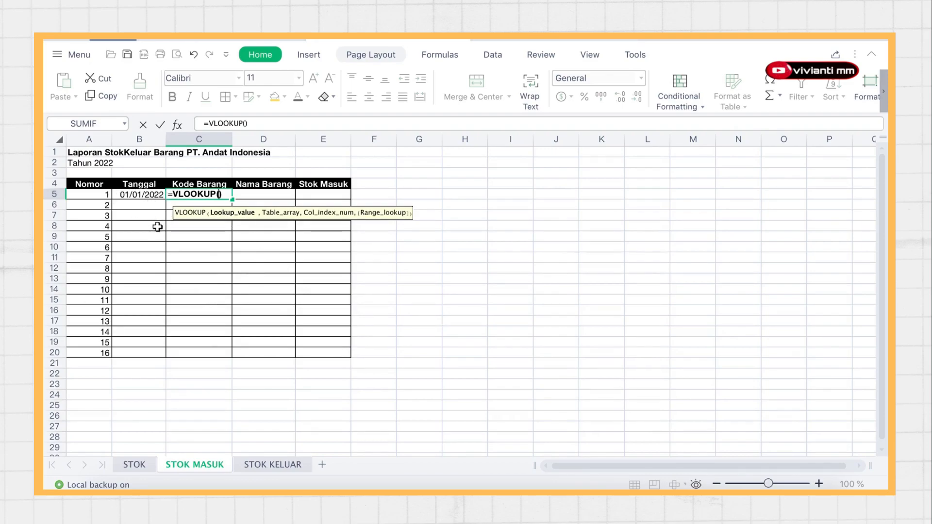
click(256, 194)
key(Return)
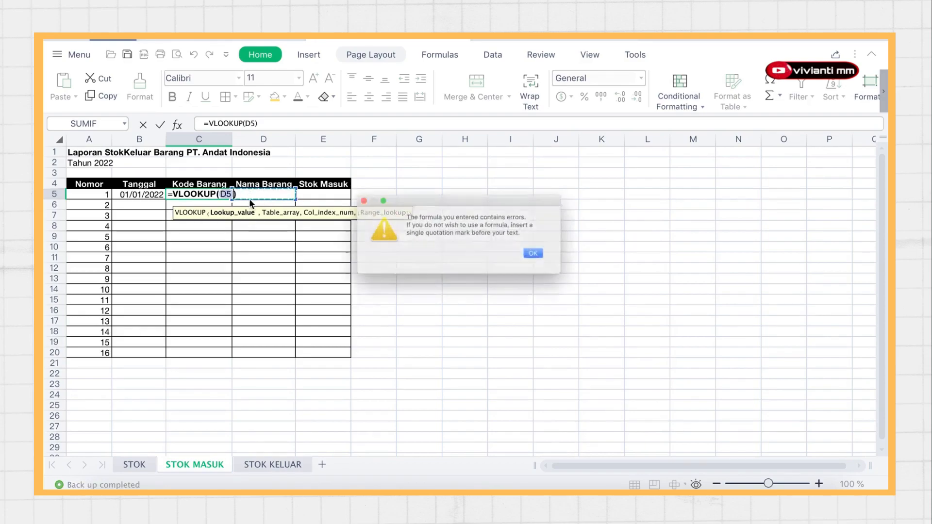
click(561, 261)
key(BackSpace)
key(BackSpace)
key(BackSpace)
key(BackSpace)
key(BackSpace)
key(BackSpace)
key(BackSpace)
key(BackSpace)
key(BackSpace)
key(BackSpace)
key(BackSpace)
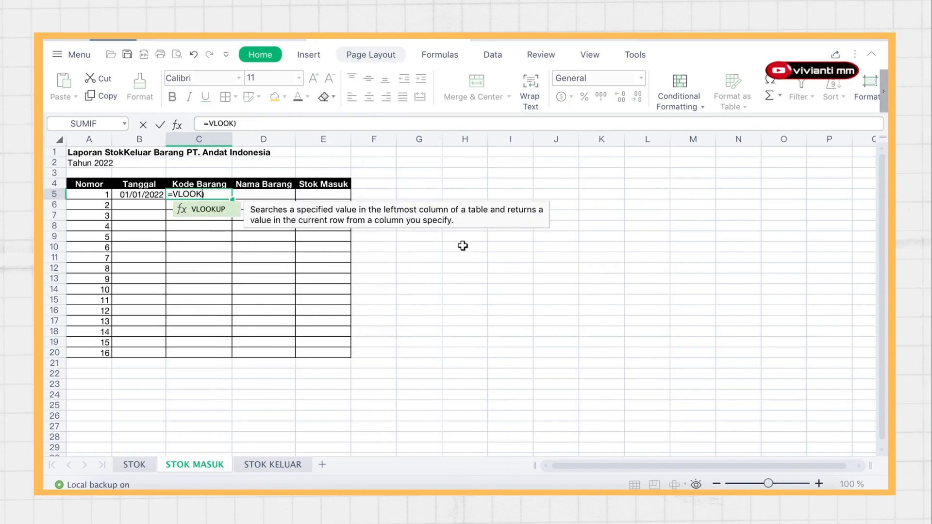
key(Escape)
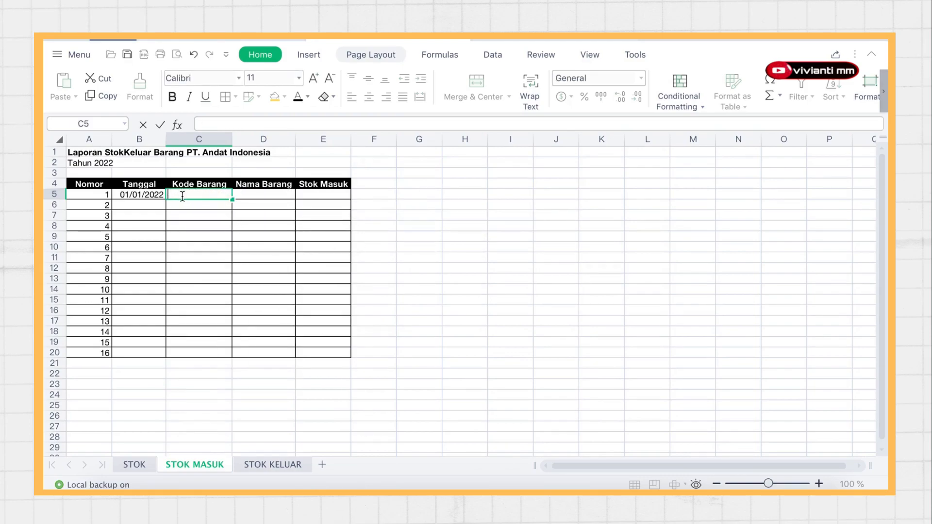
click(190, 225)
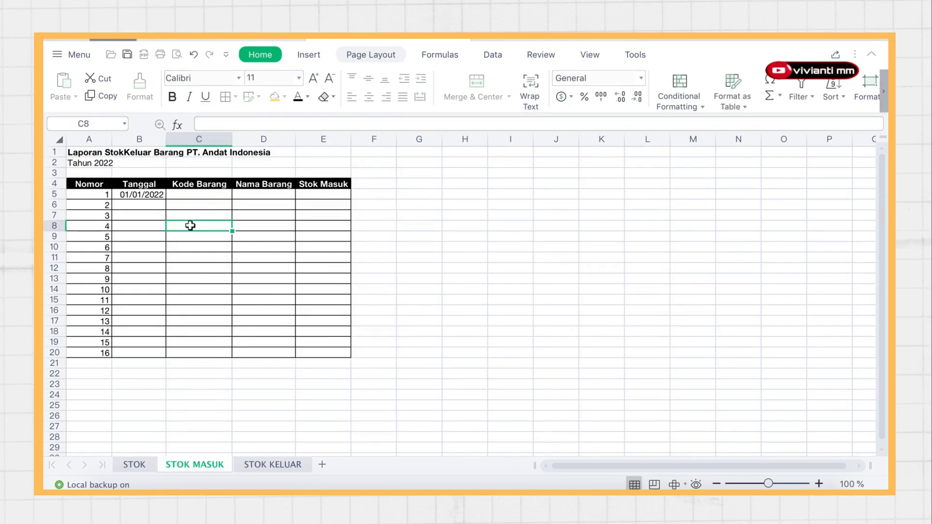
- Enter =VLOOKUP(C5,STOK!B5:C10,2,FALSE) in D5 of the STOK MASUK sheet to look up the Nama Barang by its code
click(261, 196)
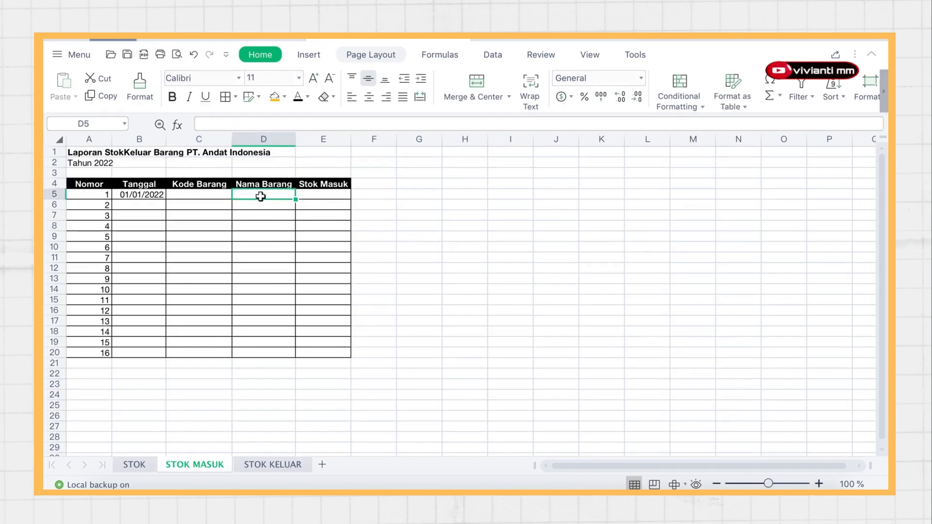
text(=vlo)
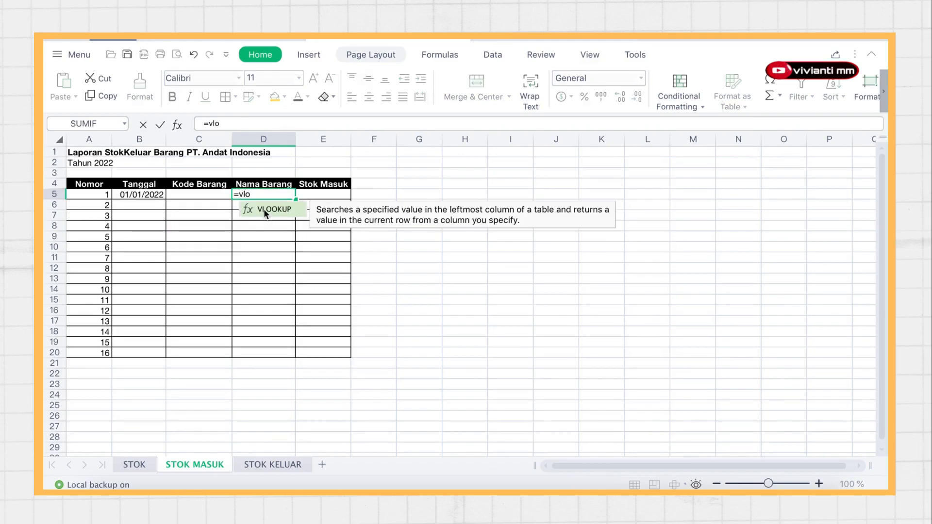
double_click(264, 210)
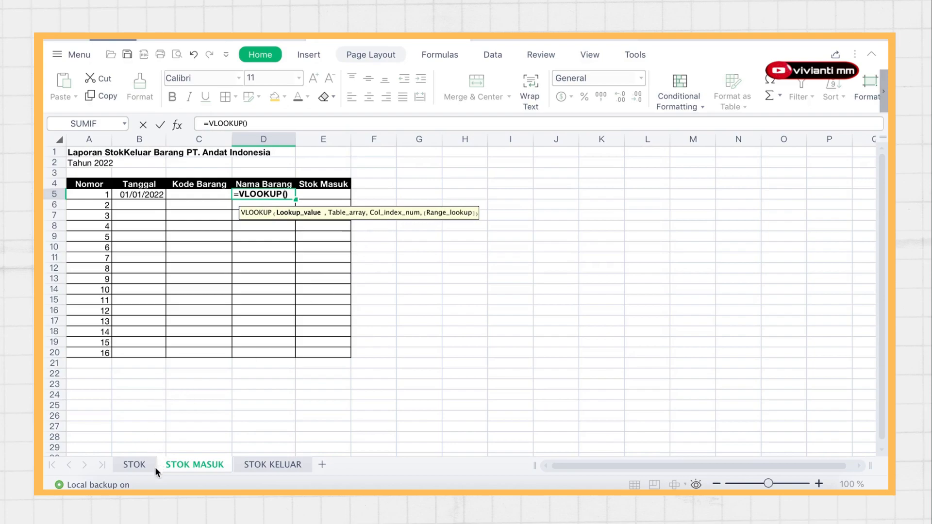
click(203, 194)
text(,)
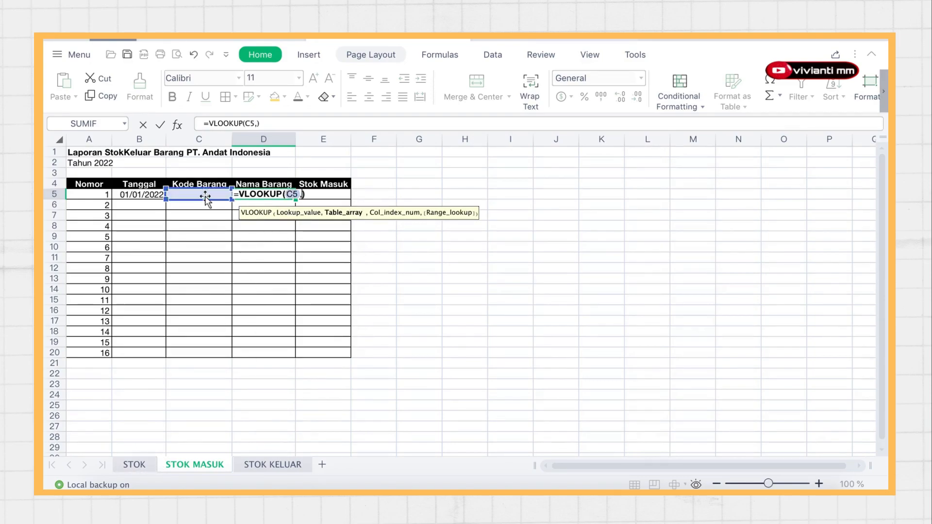
click(132, 465)
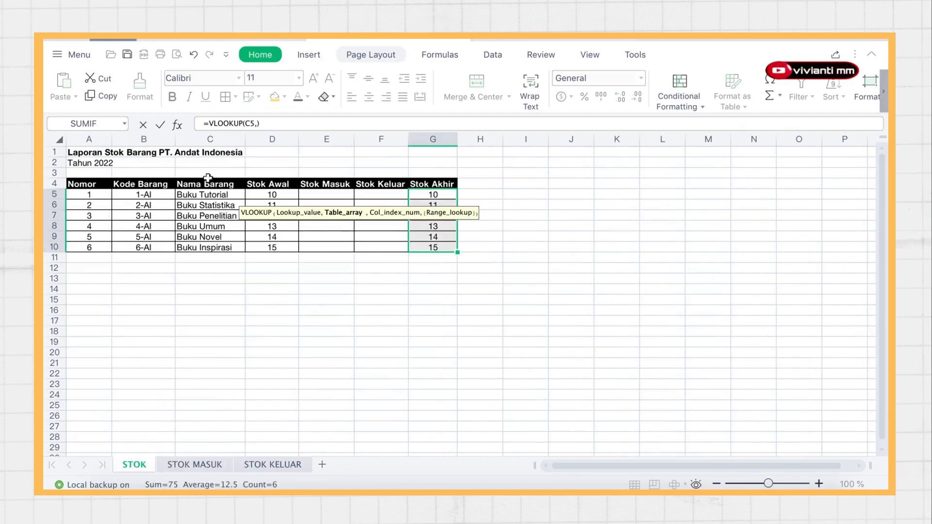
drag(122, 193, 229, 247)
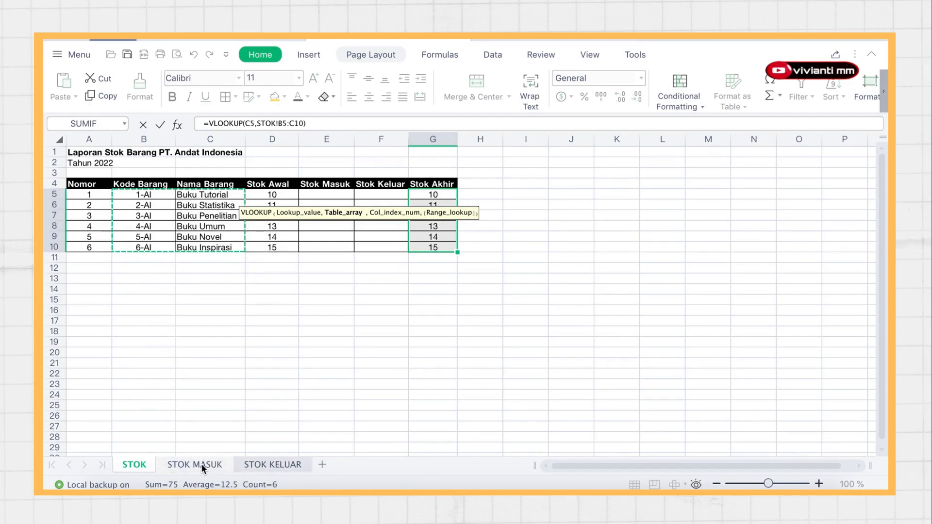
text(,)
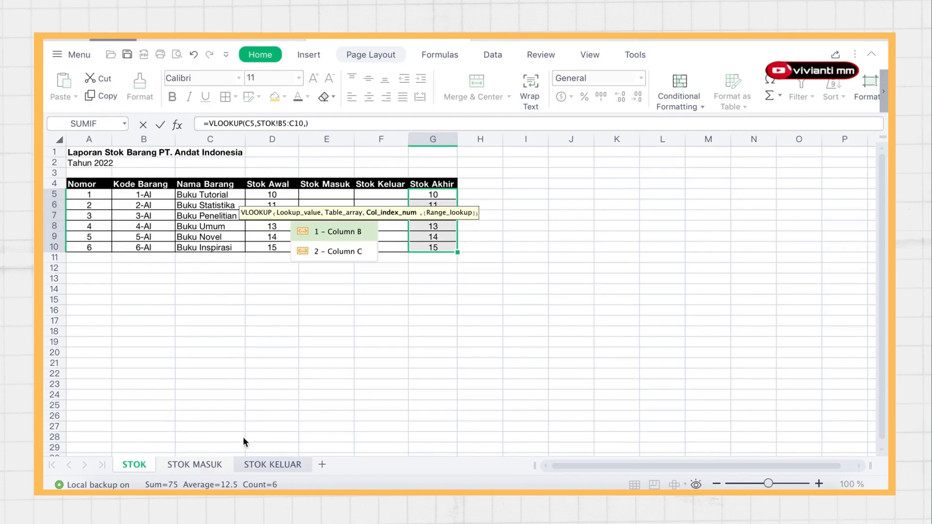
double_click(334, 251)
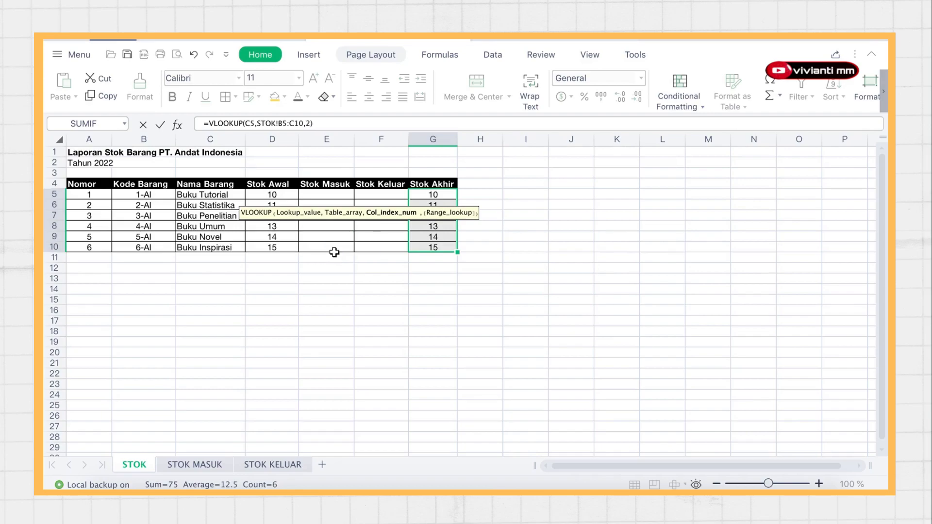
text(,)
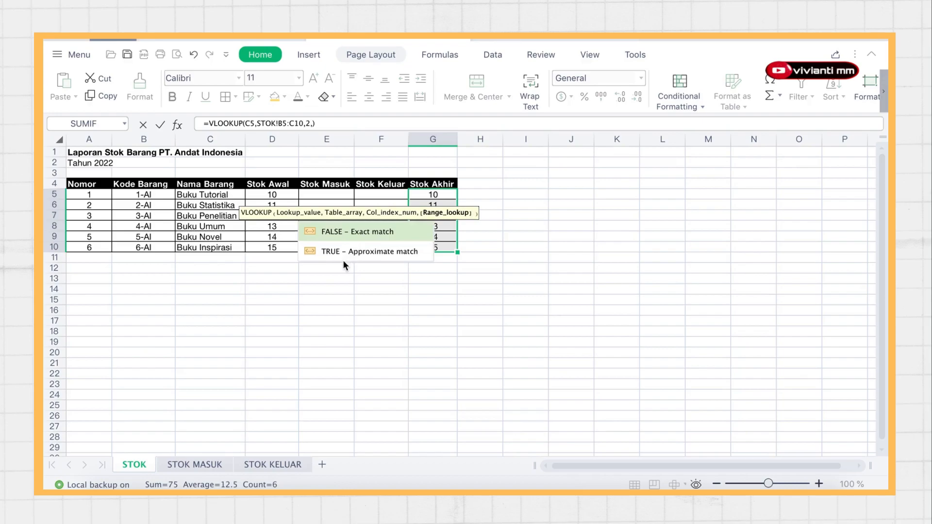
double_click(355, 232)
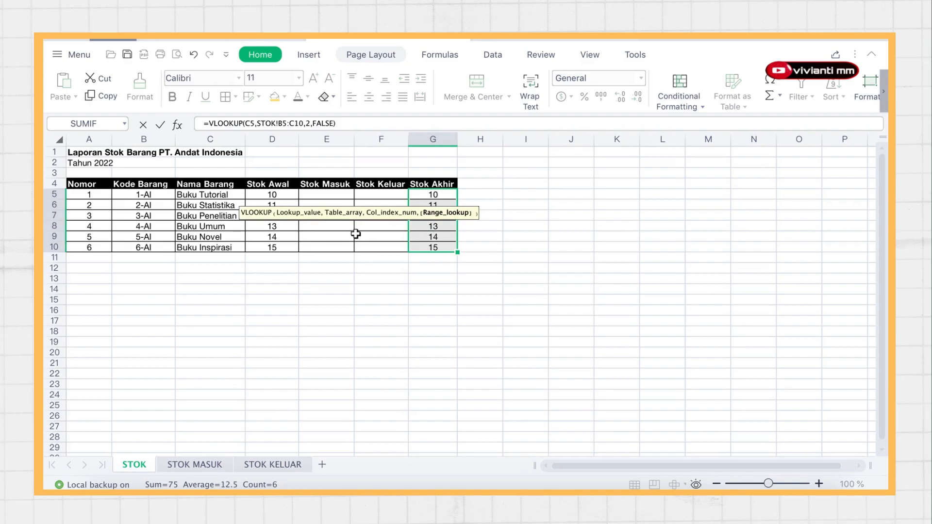
key(Return)
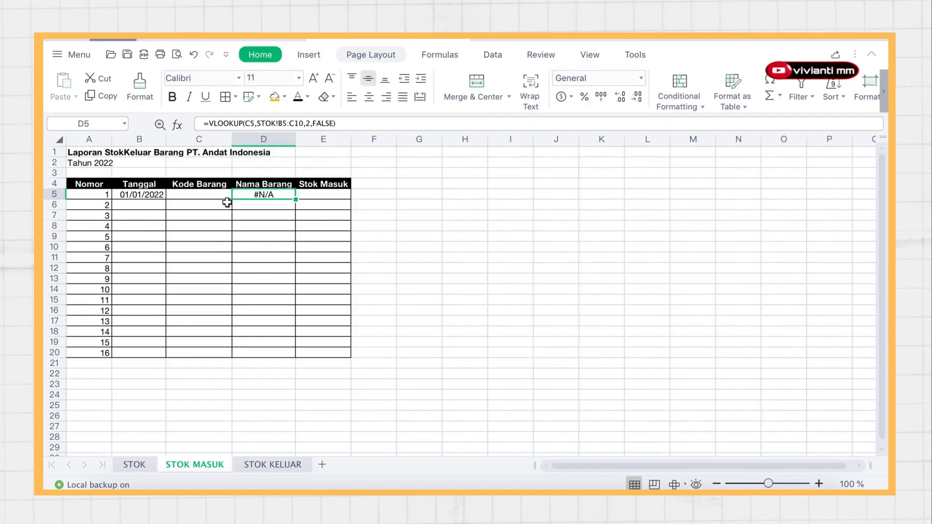
- Test the D5 lookup by entering the code 1-ai in C5 of the STOK MASUK sheet, clearing it again
click(212, 198)
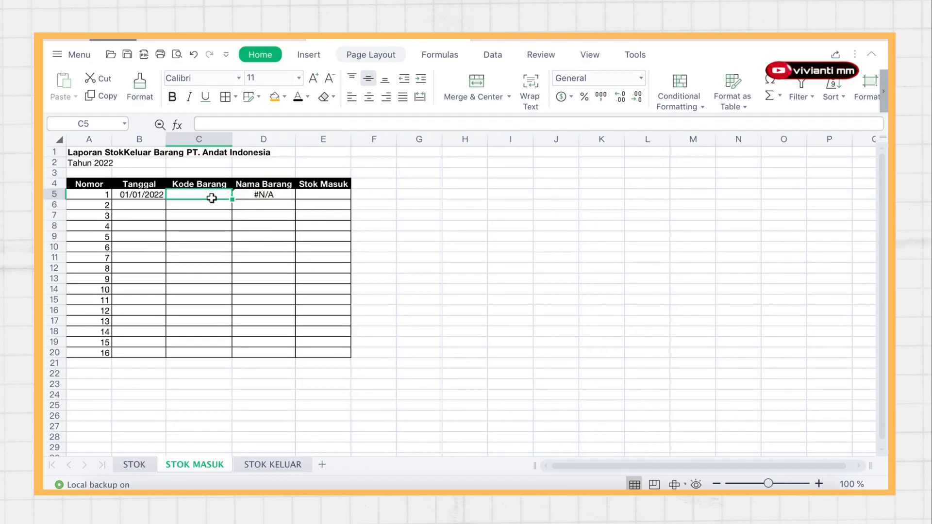
text(1-ai)
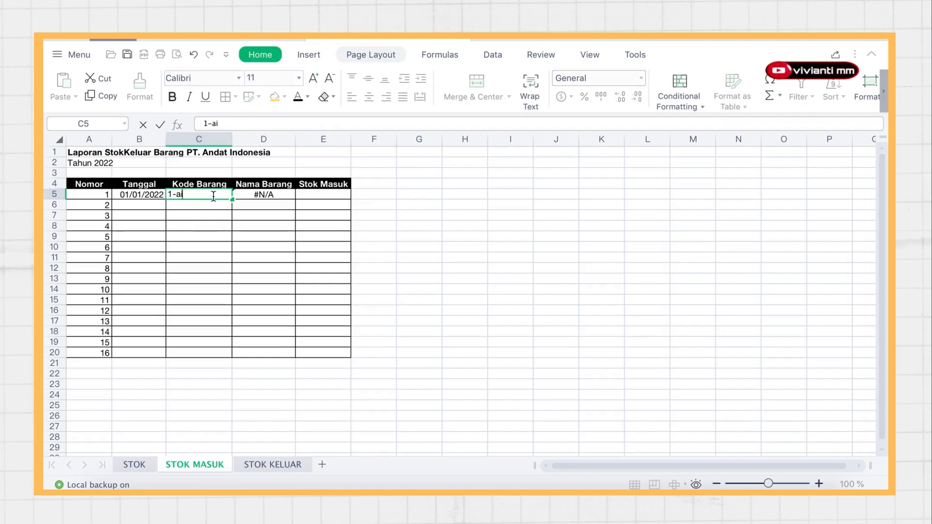
key(Return)
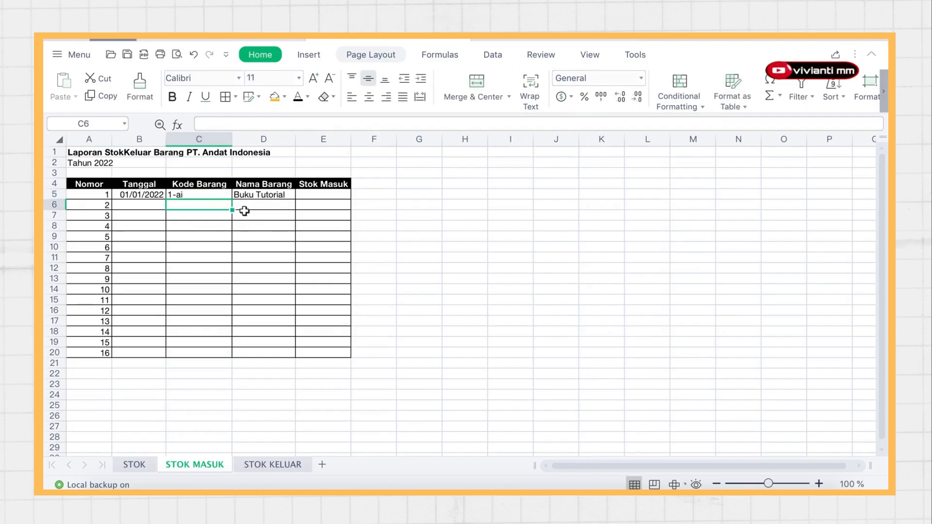
click(209, 195)
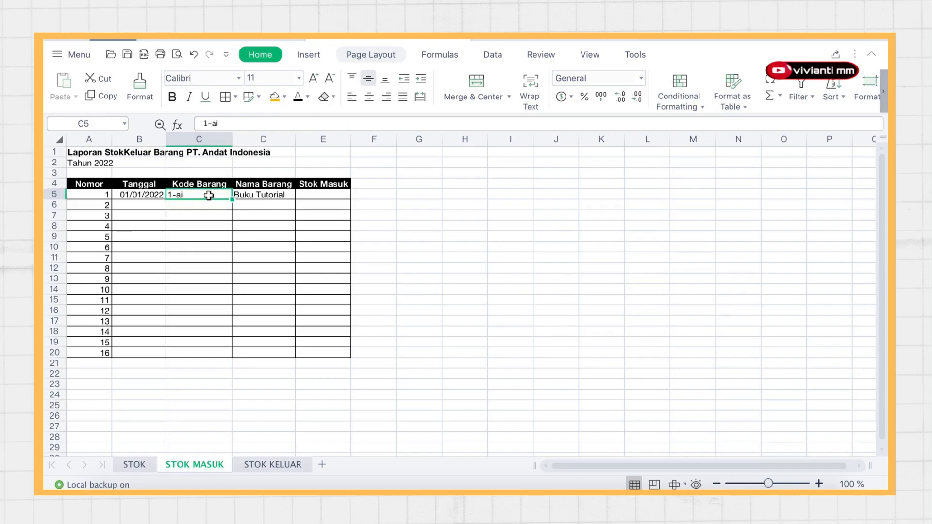
key(Delete)
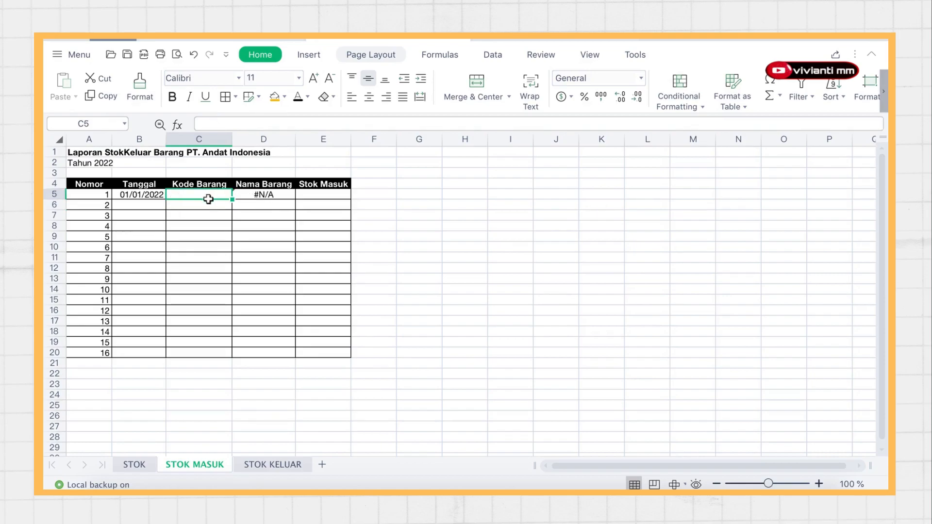
- Wrap the D5 lookup in IFNA with an empty-text fallback: =IFNA(VLOOKUP(C5,STOK!B5:C10,2,FALSE),"")
click(255, 196)
click(208, 123)
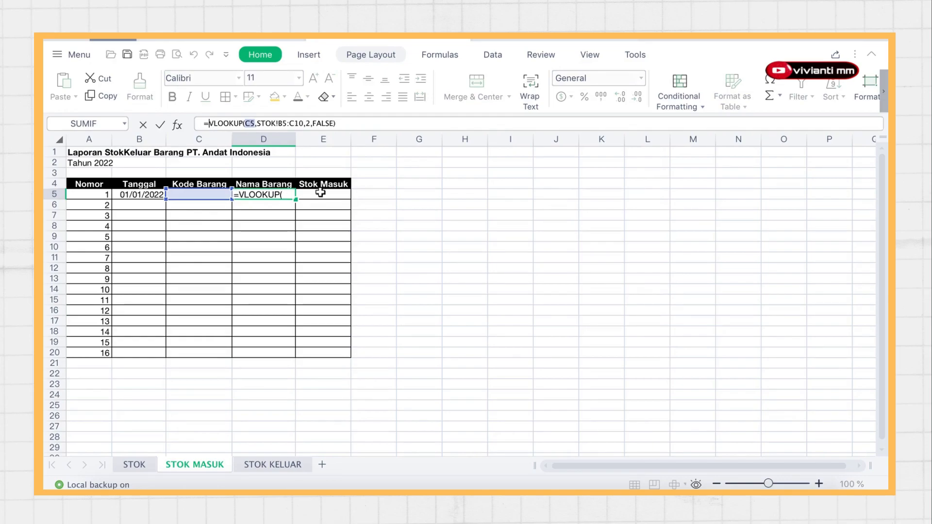
text(if)
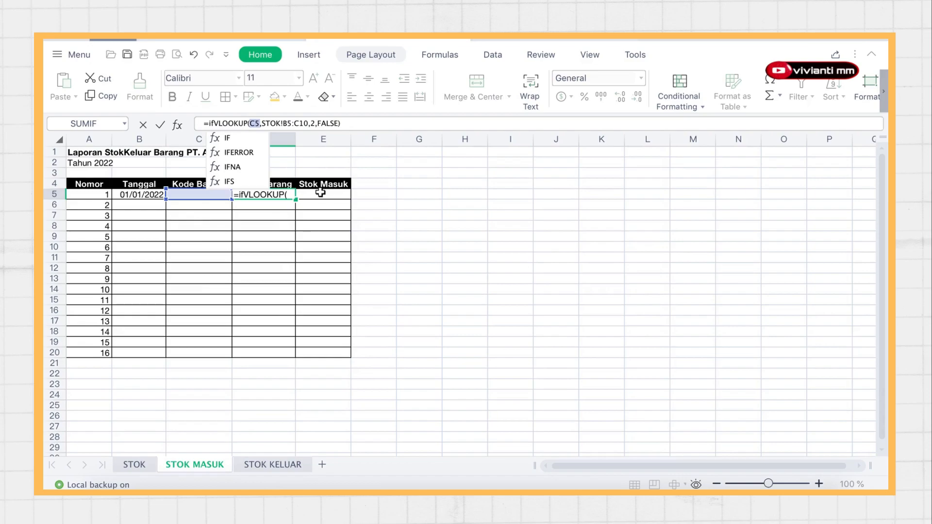
double_click(238, 167)
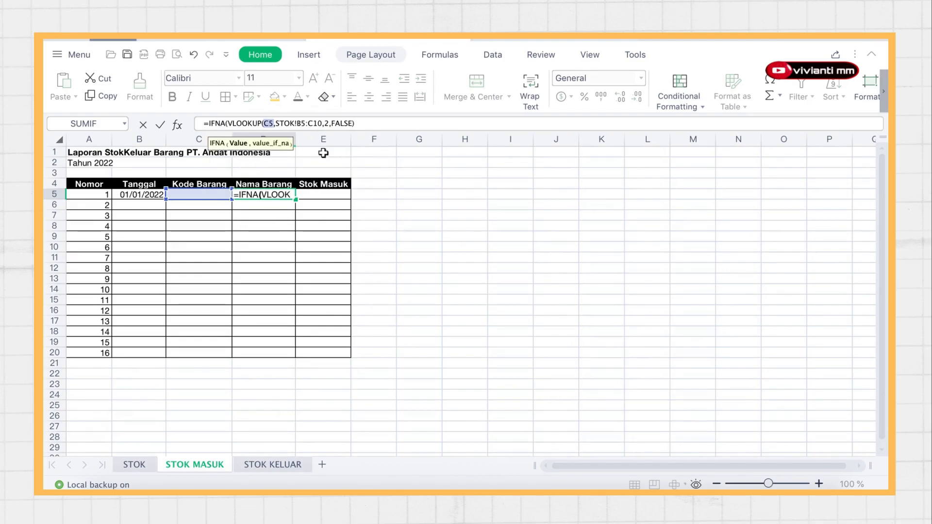
click(370, 123)
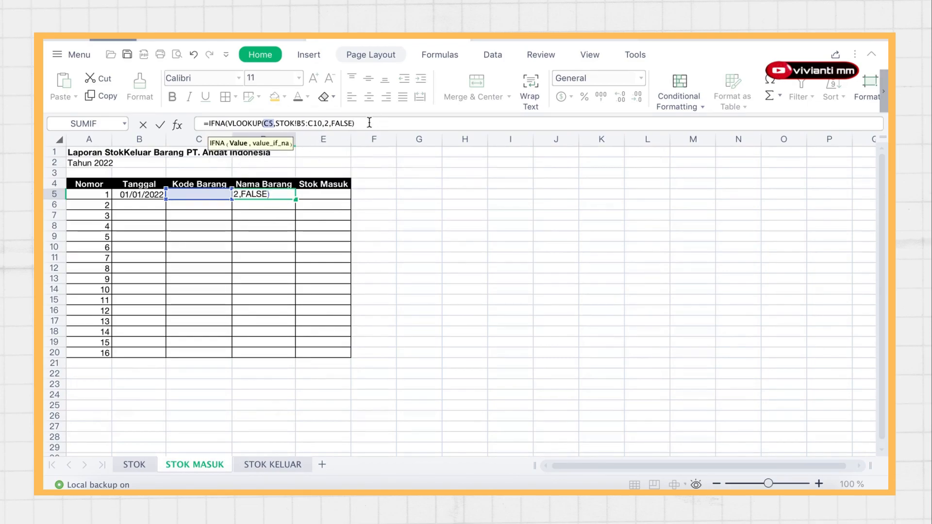
text(,)
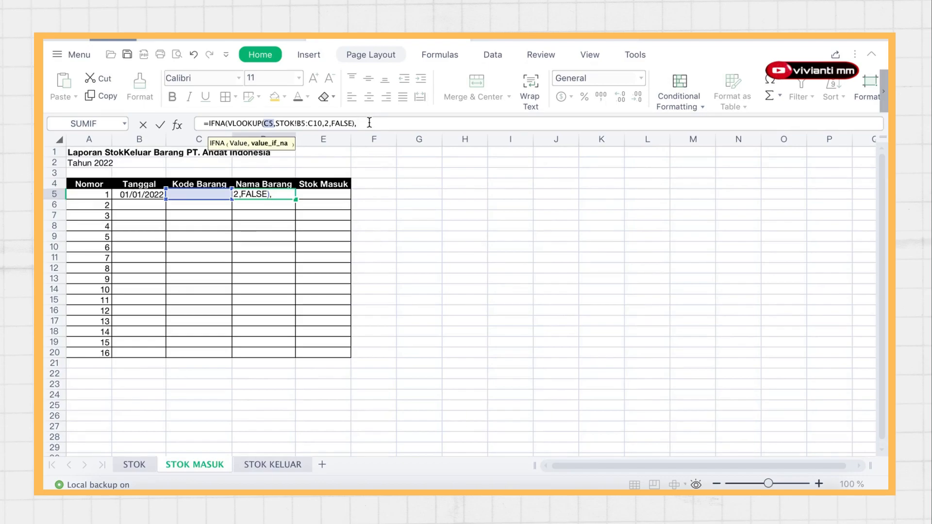
text(""))
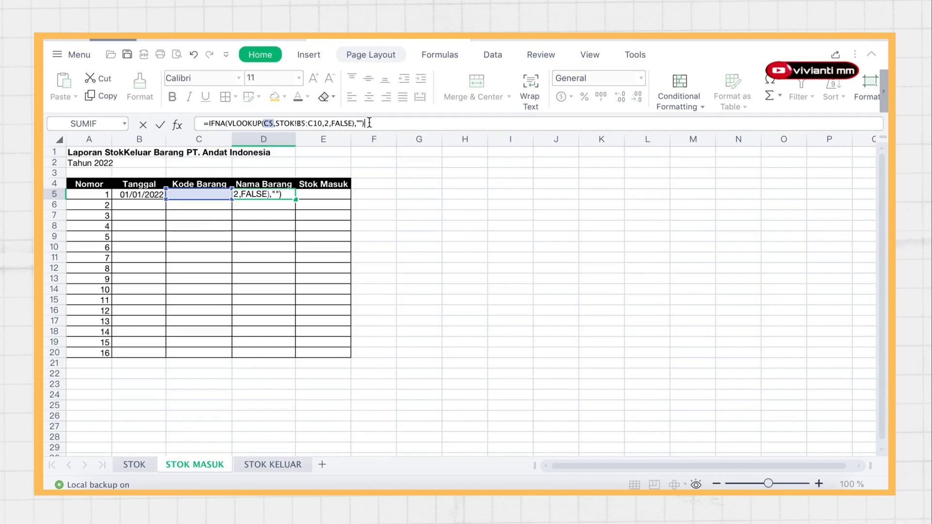
key(Return)
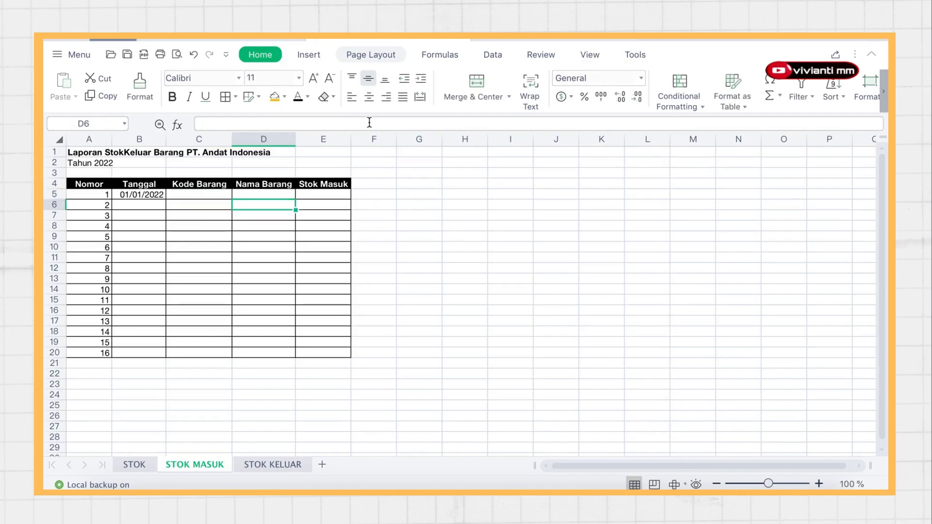
- Try "1" as the IFNA fallback value in the D5 formula and undo the change
click(264, 197)
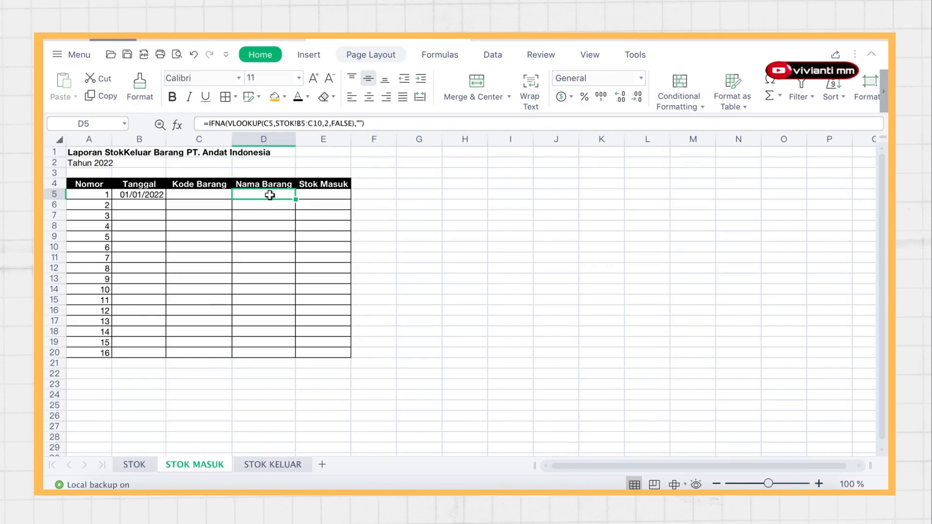
click(358, 125)
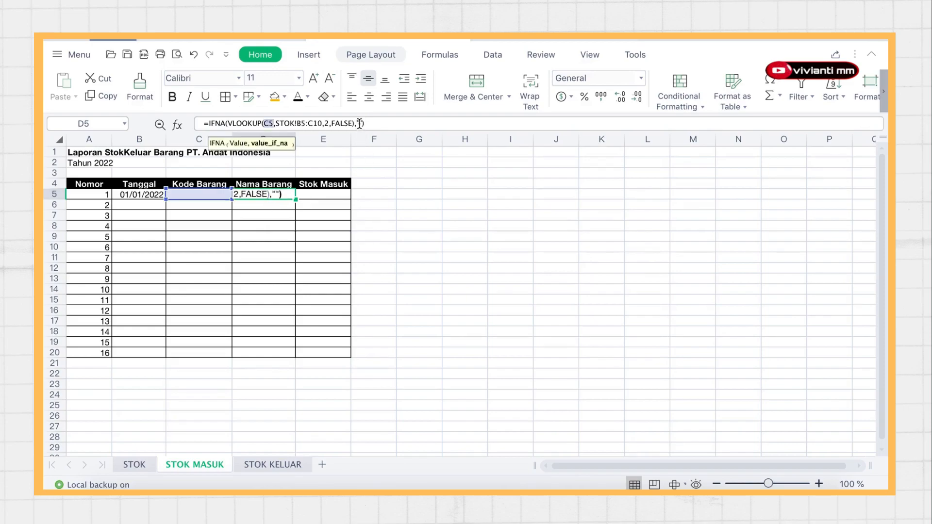
text(1)
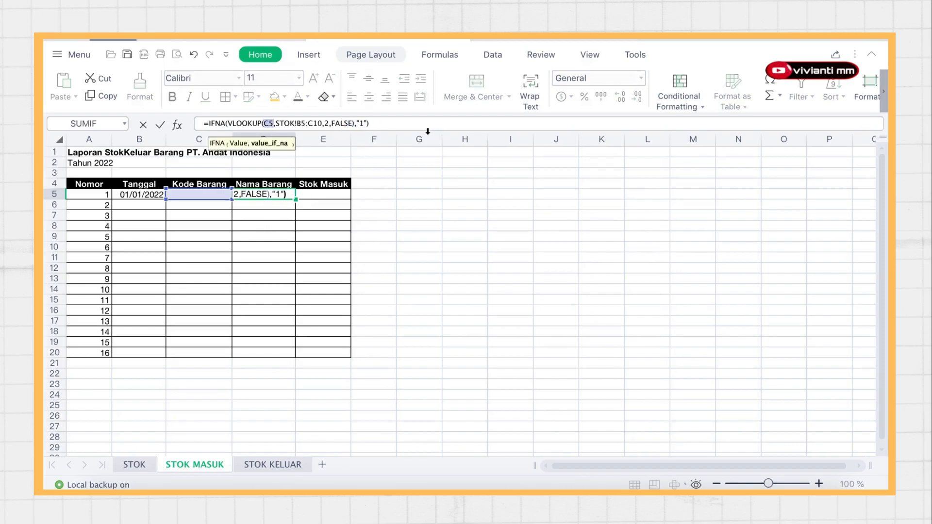
key(Return)
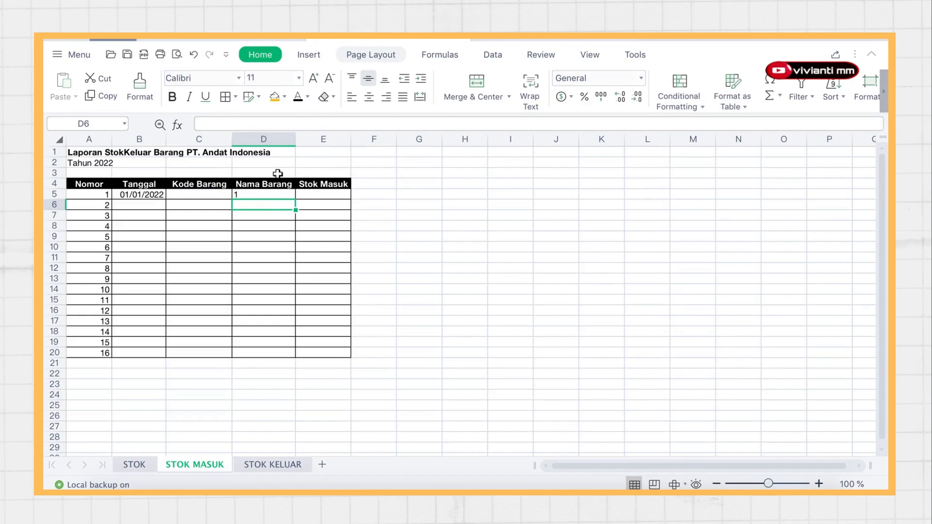
key(ctrl+z)
drag(205, 203, 202, 199)
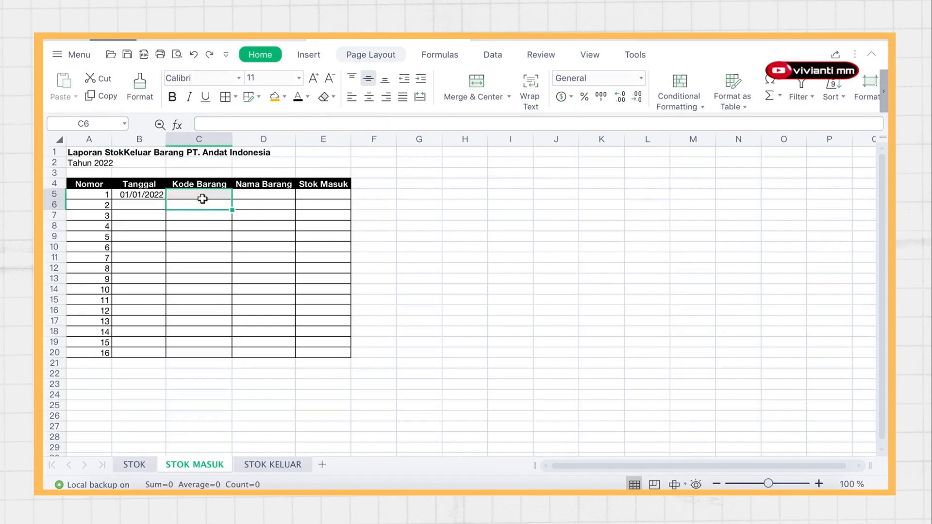
- Fill the IFNA lookup formula from D5 down through D20 in the Nama Barang column
click(254, 197)
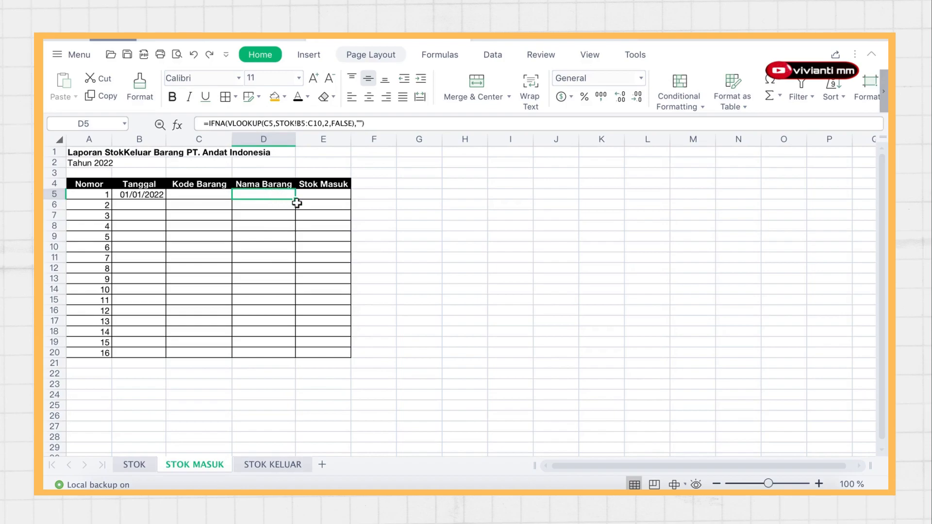
drag(294, 199, 284, 357)
drag(284, 357, 284, 356)
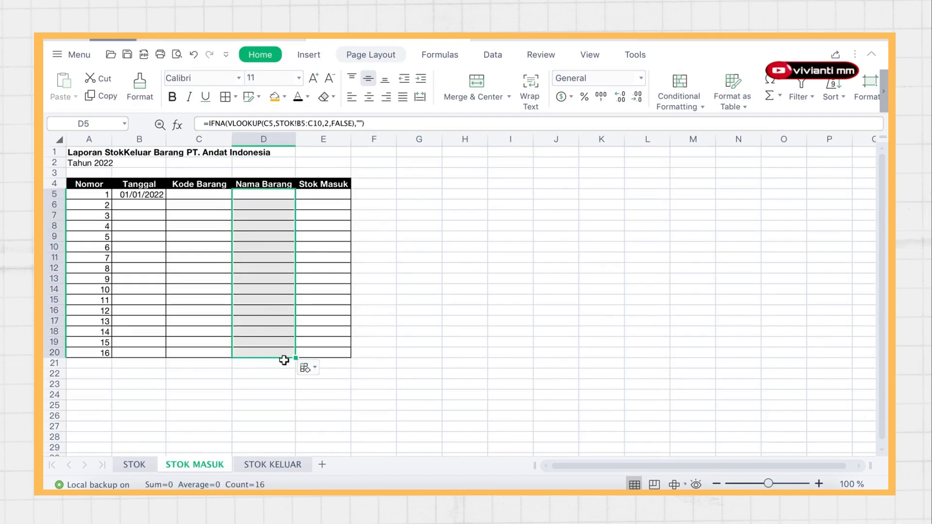
click(200, 208)
click(199, 229)
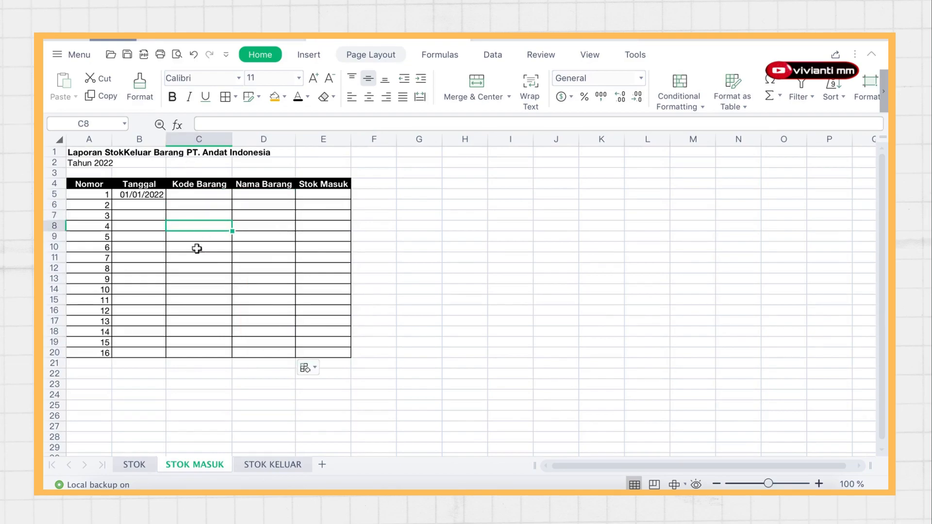
drag(198, 257, 198, 267)
click(189, 203)
- Copy the date in B5 into B6:B16 of the Tanggal column
click(156, 193)
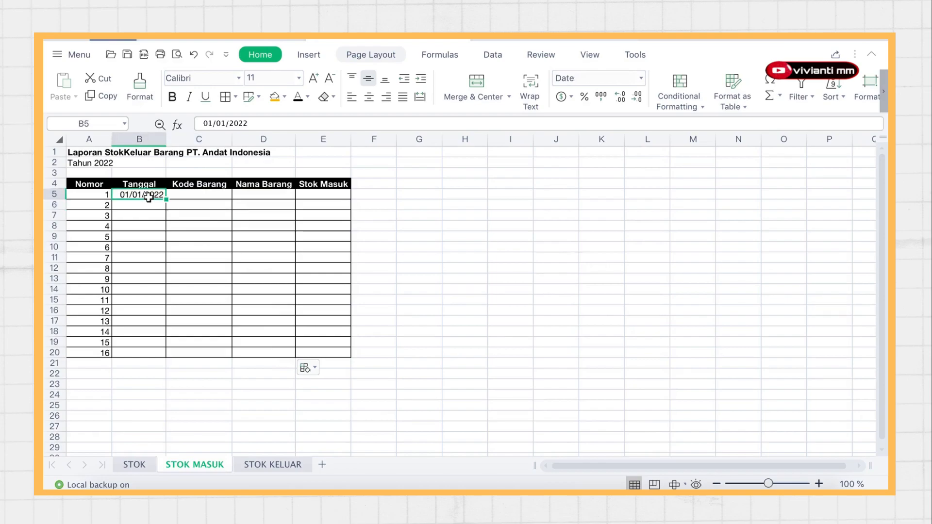
key(ctrl+c)
drag(152, 204, 143, 312)
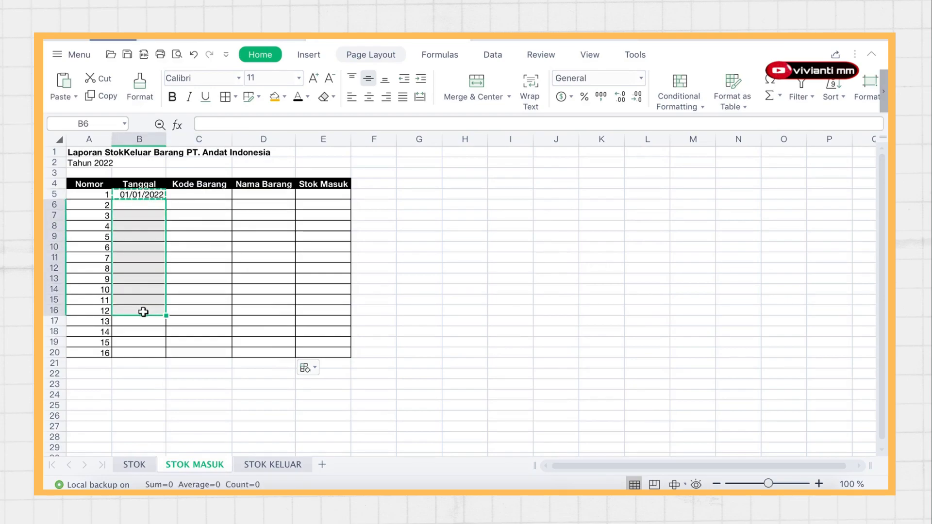
key(ctrl+v)
- Enter the date 02/01/2022 in B17 of the Tanggal column
click(130, 322)
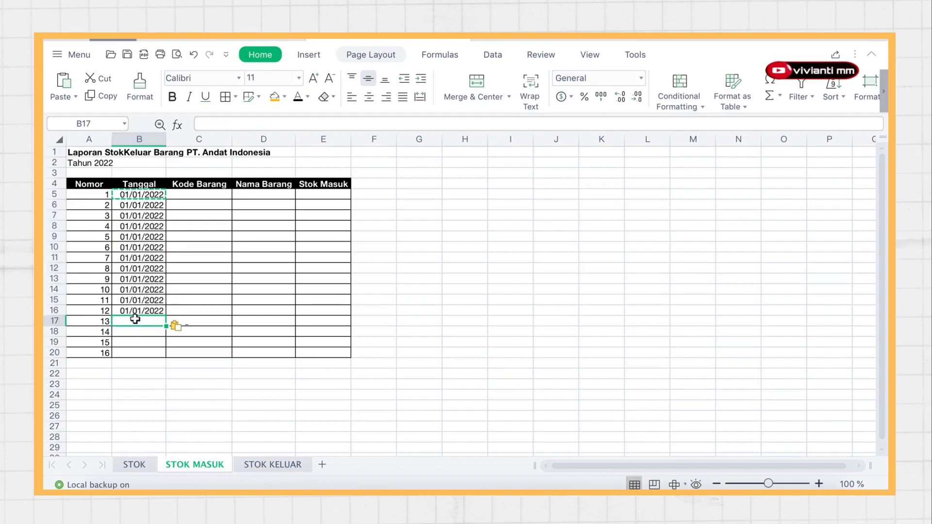
text(02)
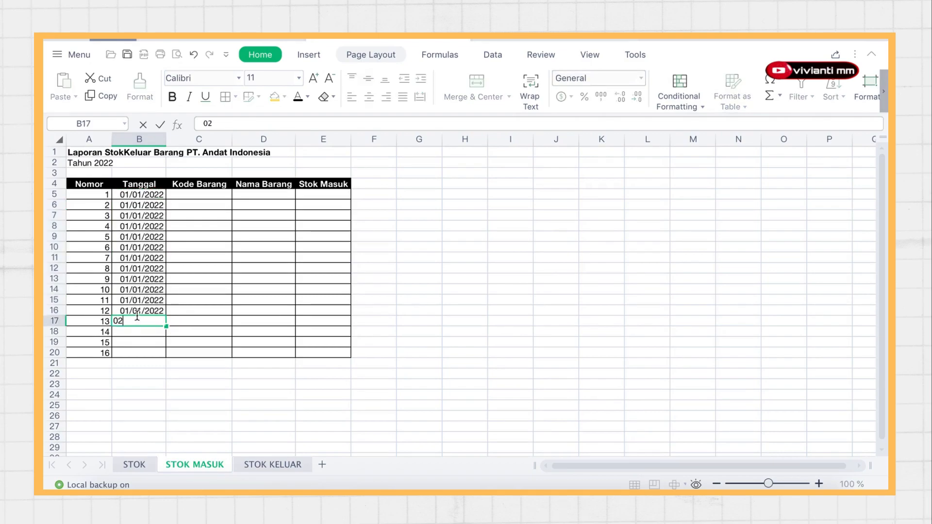
text(/01/2022)
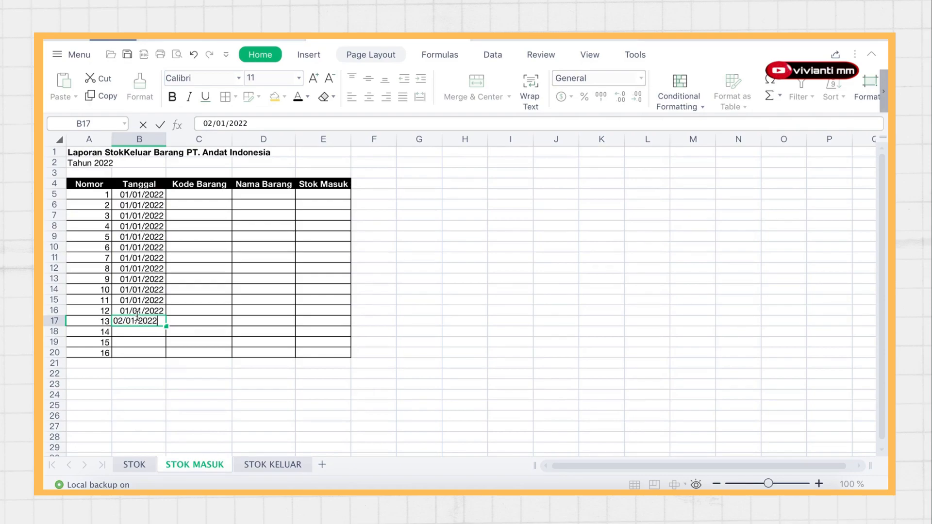
key(Return)
- Copy the six item codes from B5:B10 of the STOK sheet into the STOK MASUK sheet starting at C5
click(209, 200)
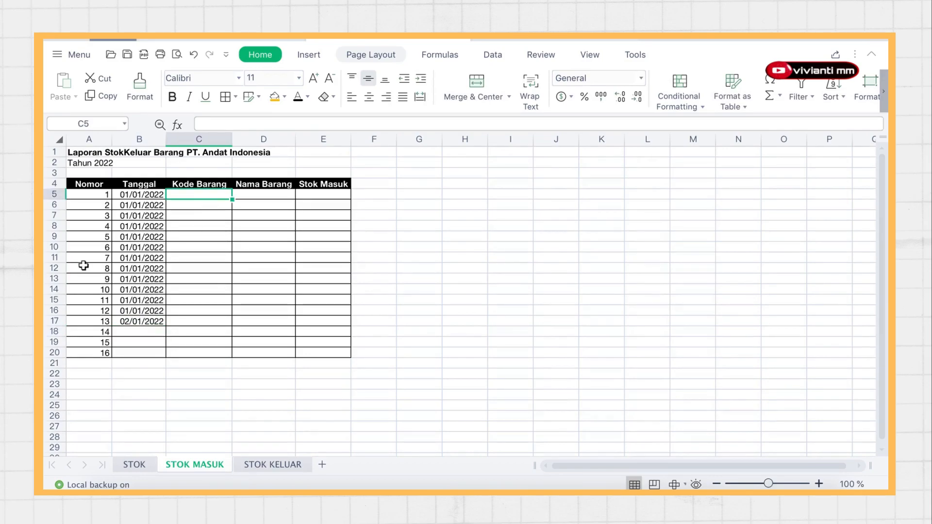
click(135, 465)
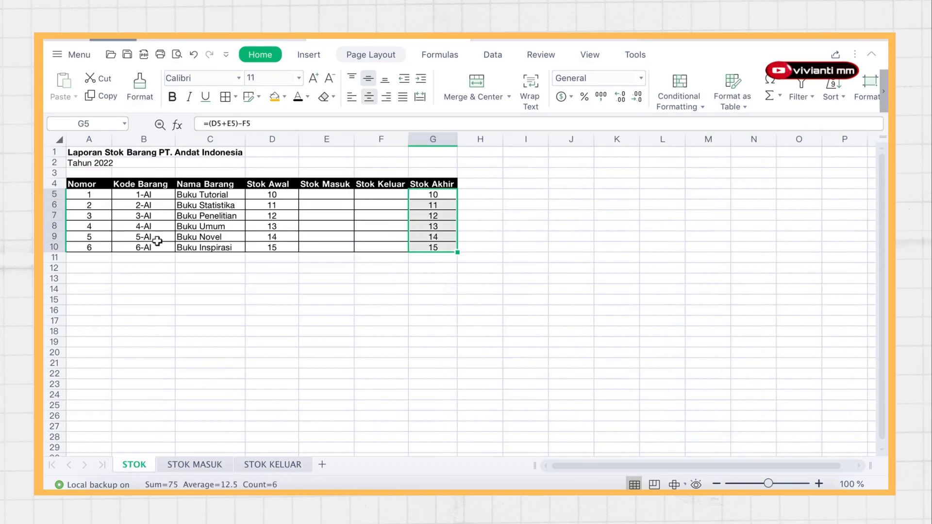
drag(134, 197, 147, 248)
key(ctrl+c)
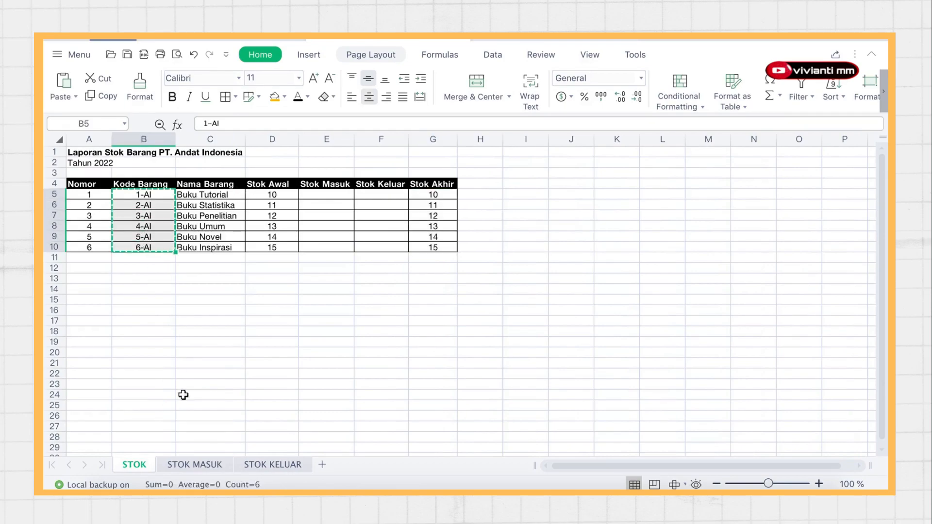
click(187, 463)
key(ctrl+v)
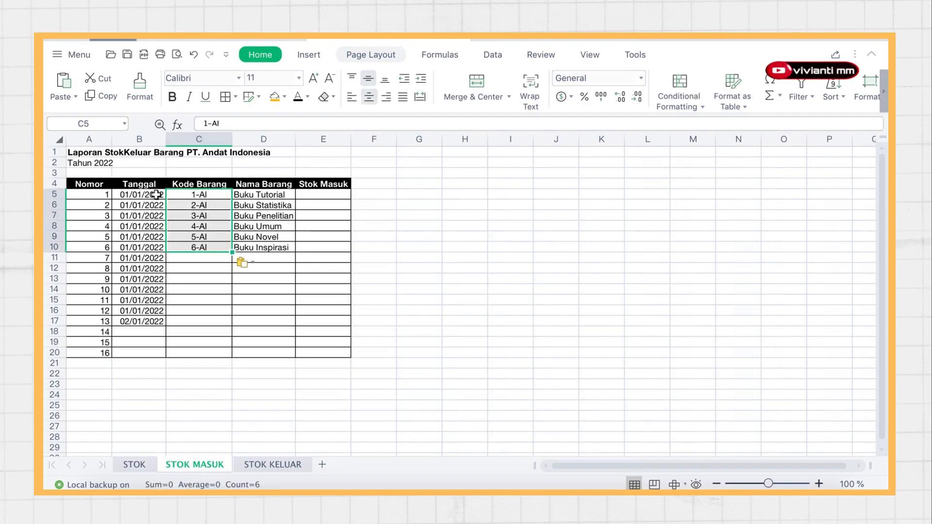
- Enter the Kode Barang values 6-AI in C11, 4-AI in C13 and 3-AI in C15
click(208, 262)
click(200, 274)
click(195, 280)
text(4)
click(194, 291)
click(194, 299)
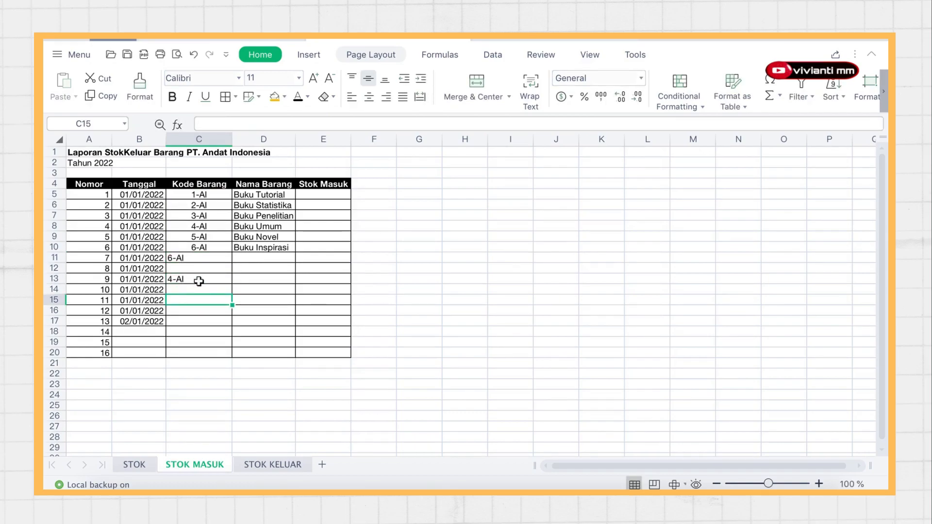
text(3)
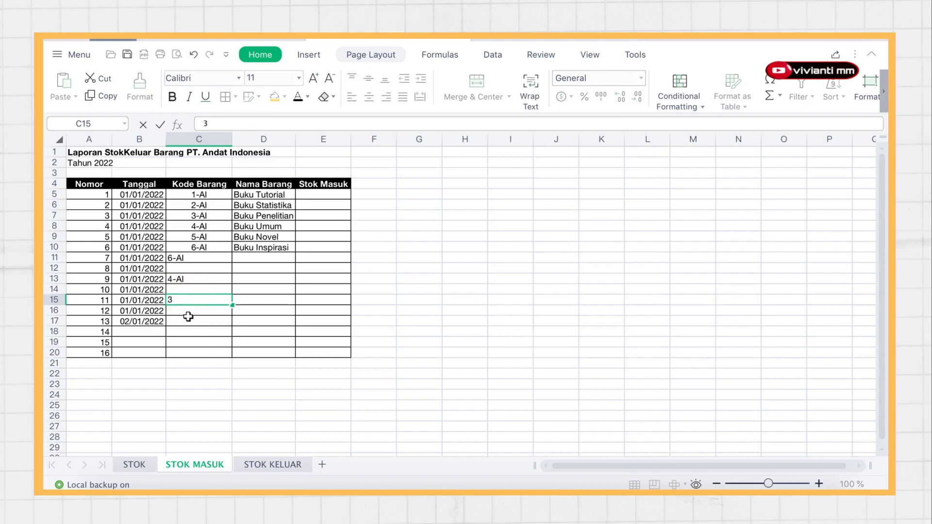
text(-)
- Enter the Kode Barang values 5-AI in C14 and 2-AI in C12 of the STOK MASUK sheet
click(200, 290)
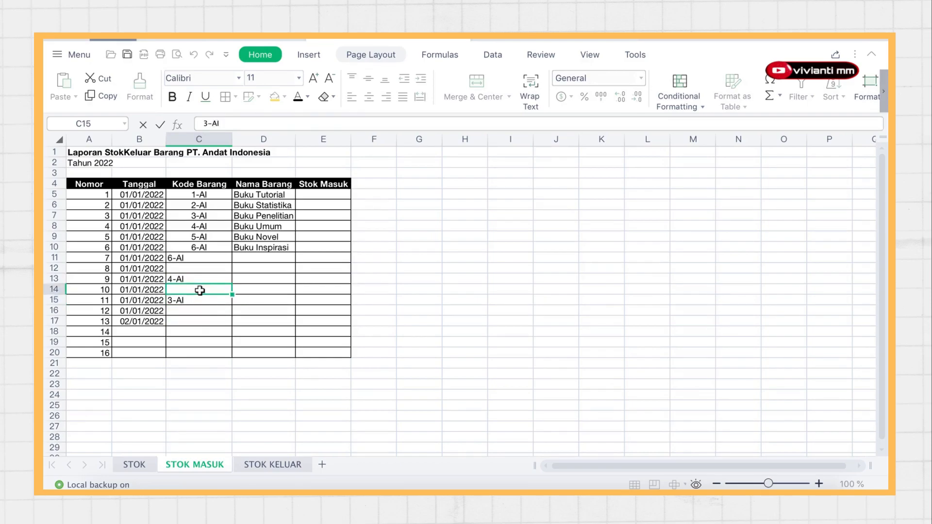
text(5-AI)
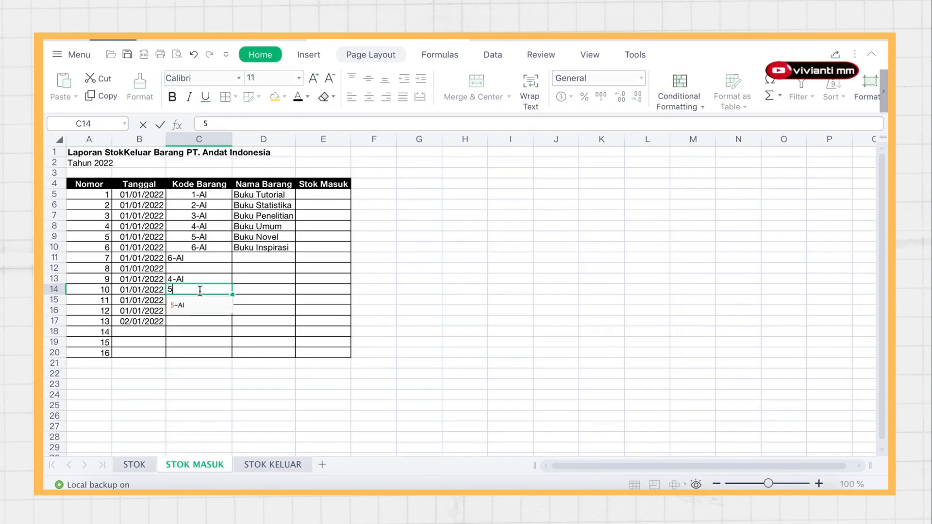
click(183, 269)
text(2)
click(202, 299)
click(210, 270)
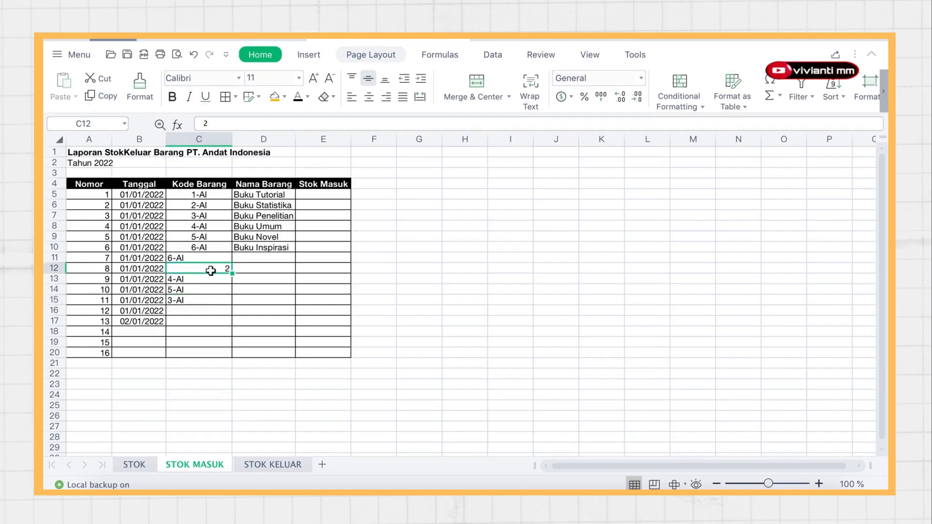
text(2-AI)
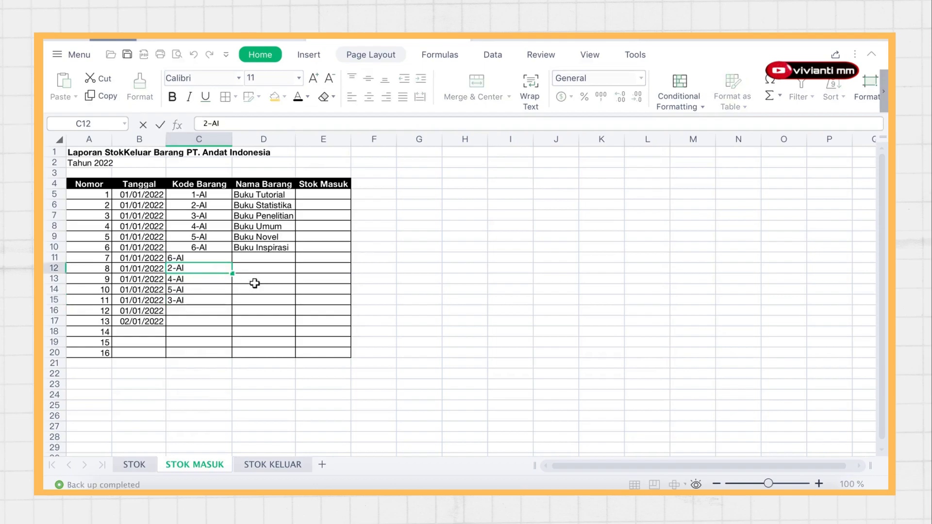
- Center the Kode Barang entries in C11:C15 horizontally
click(246, 260)
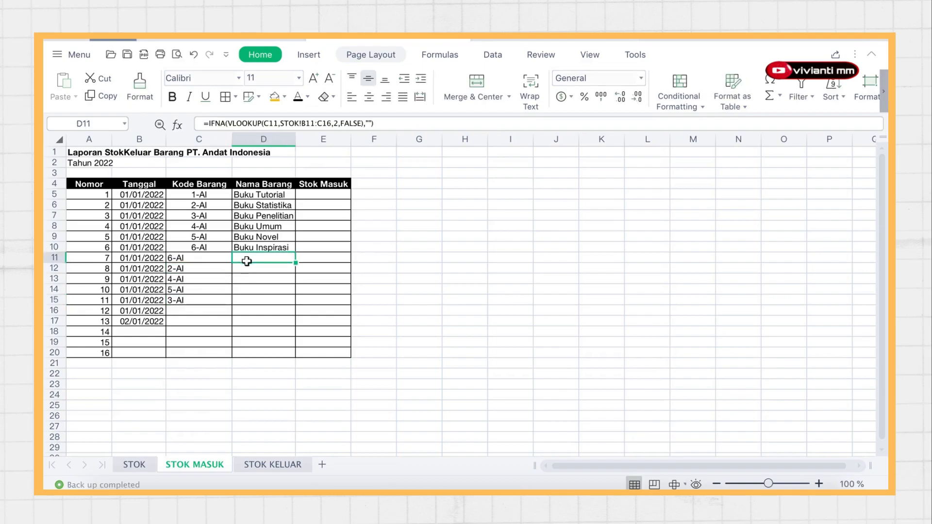
double_click(271, 259)
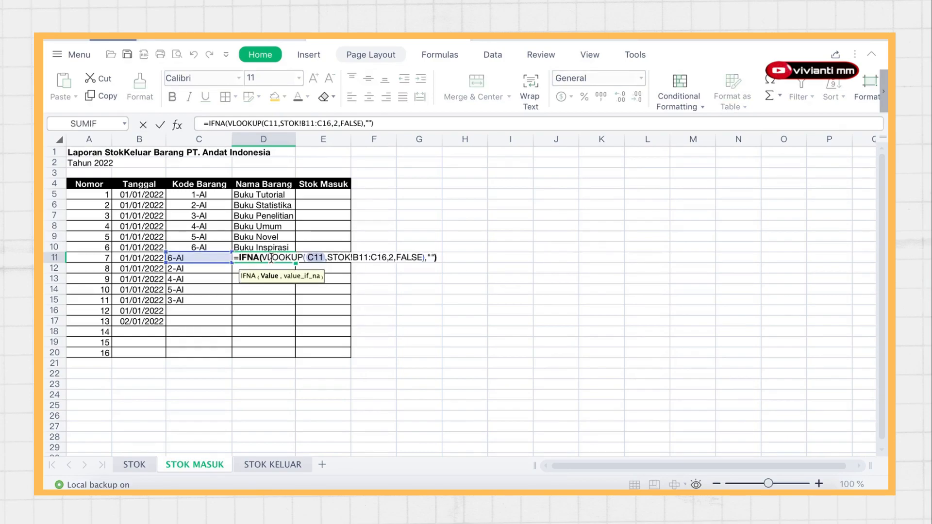
key(Return)
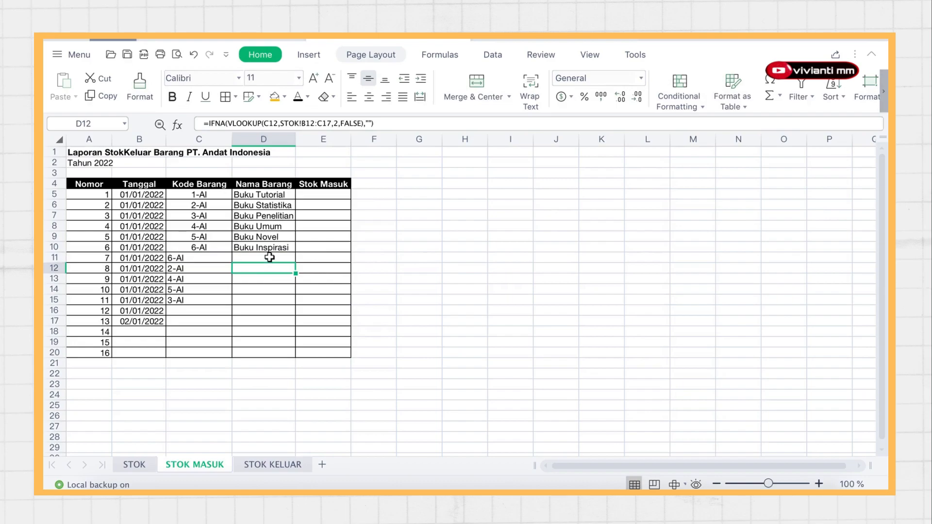
drag(179, 257, 182, 304)
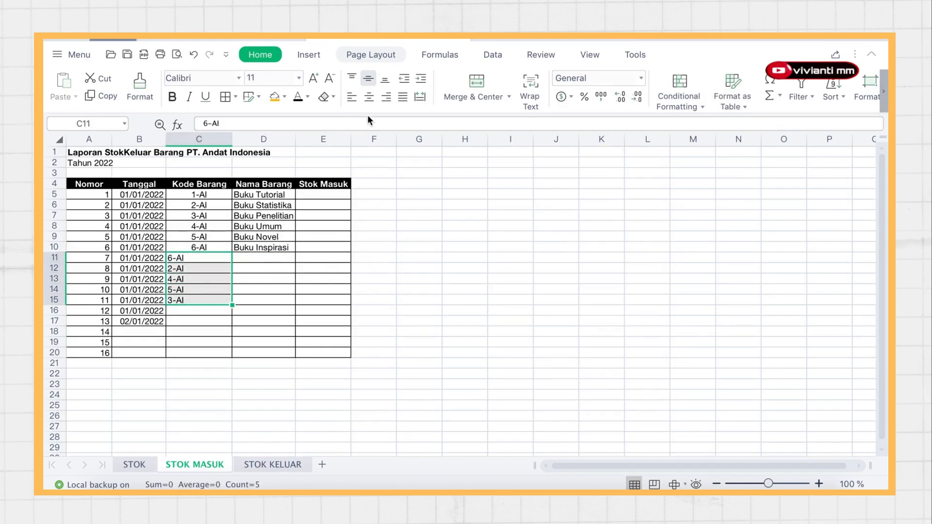
click(372, 100)
- Make the STOK lookup range in the D5 Nama Barang formula absolute as $B$5:$C$10
click(267, 259)
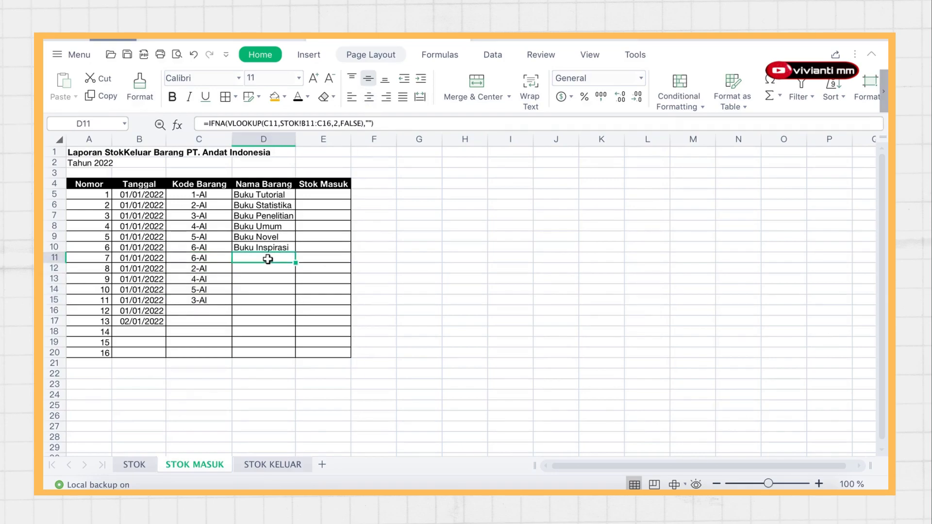
double_click(267, 258)
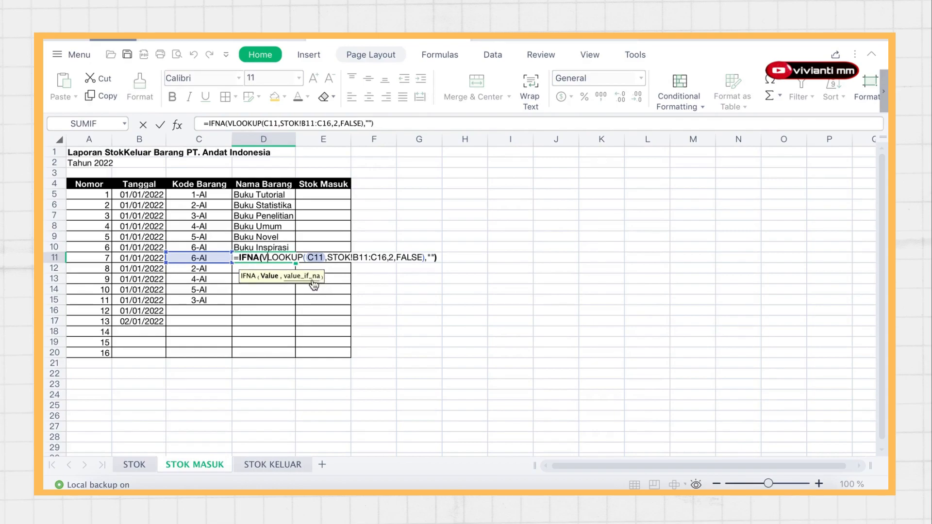
click(363, 265)
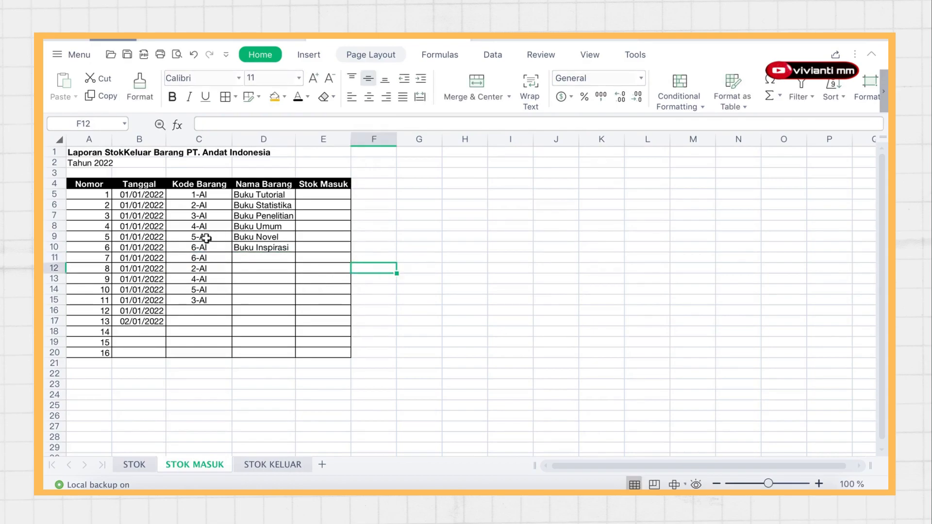
click(210, 260)
click(244, 261)
double_click(244, 260)
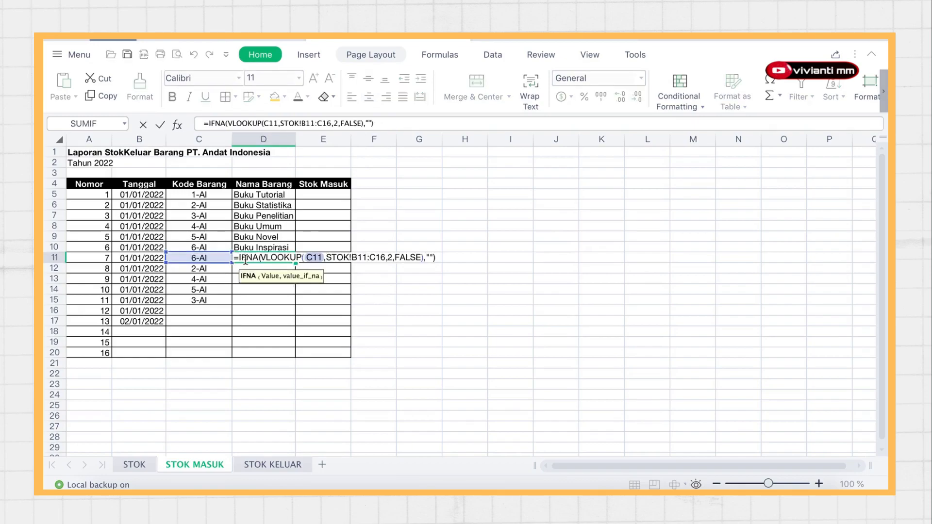
click(245, 197)
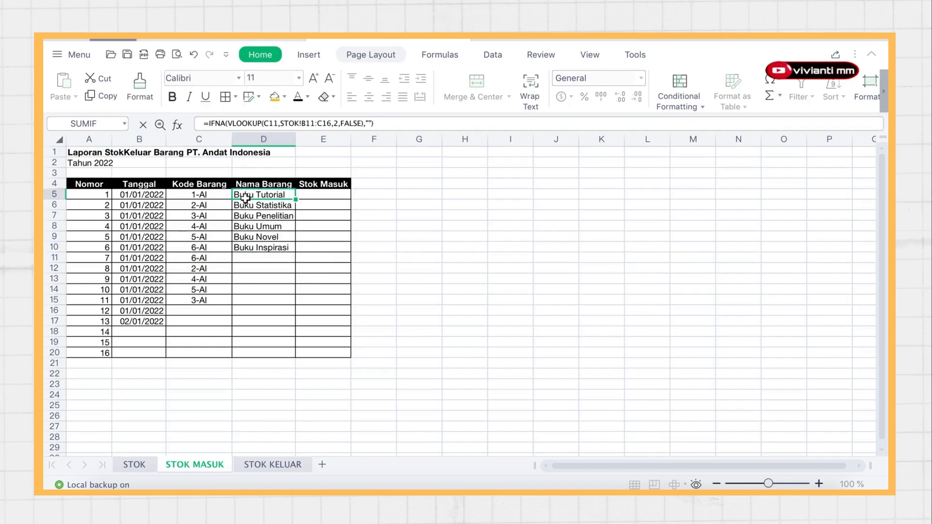
double_click(245, 196)
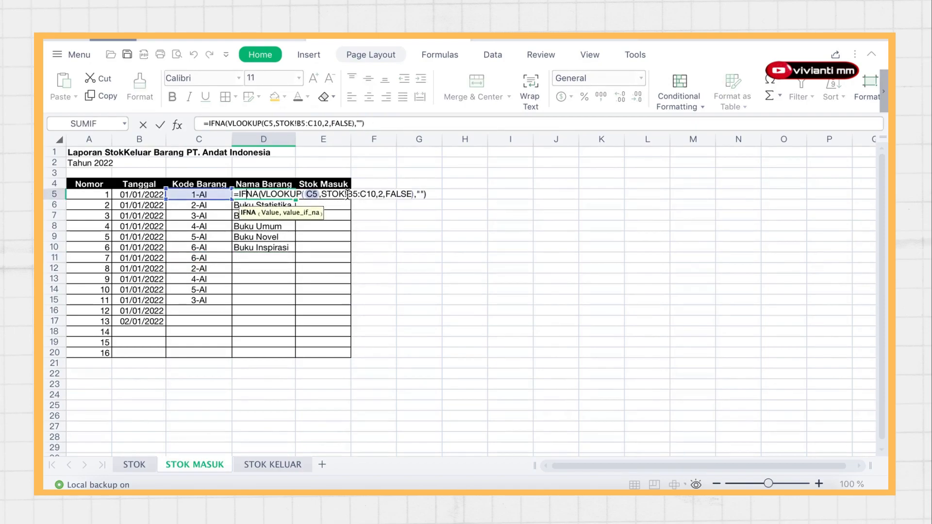
drag(347, 195, 378, 195)
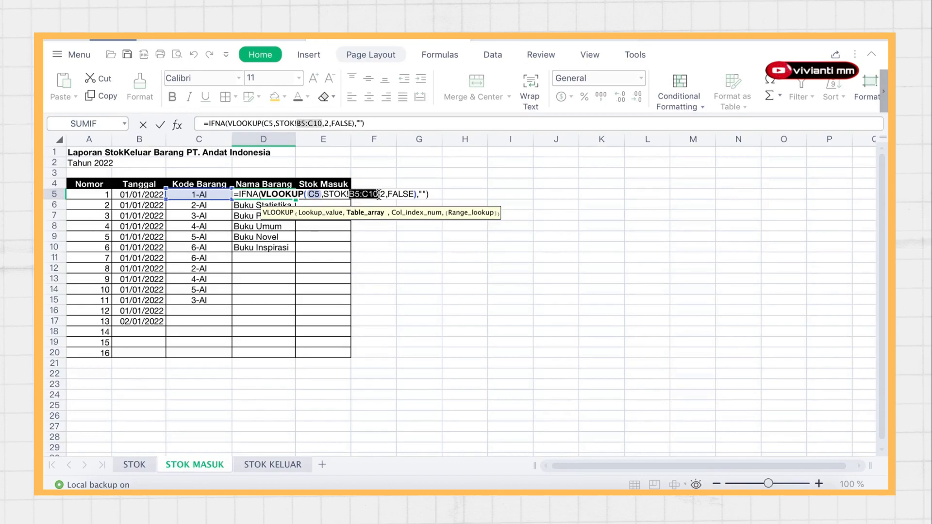
key(F4)
key(Return)
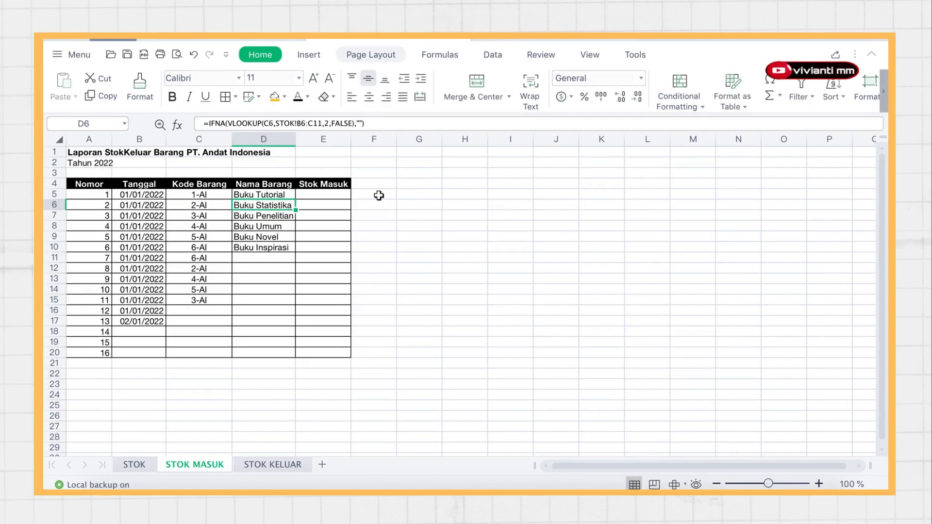
- Fill the D5 formula down the Nama Barang column to D20 and widen column D slightly
click(267, 197)
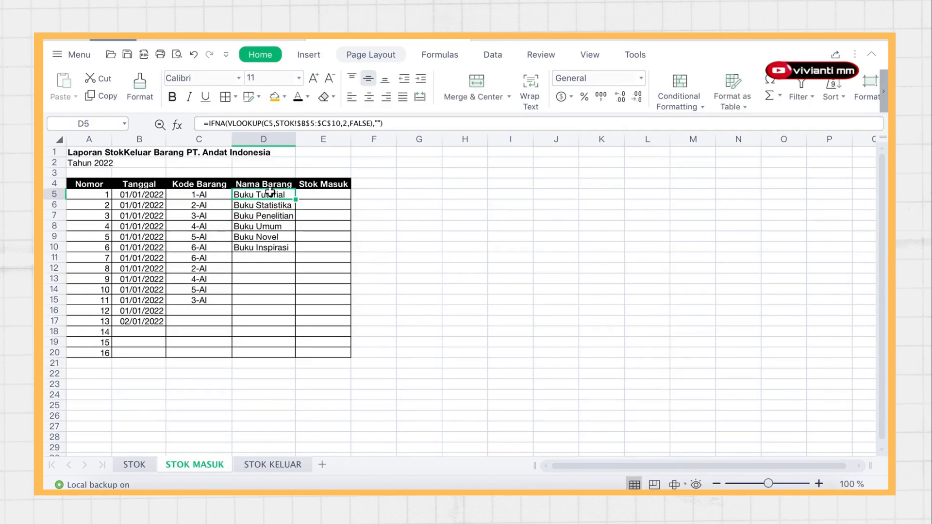
double_click(294, 198)
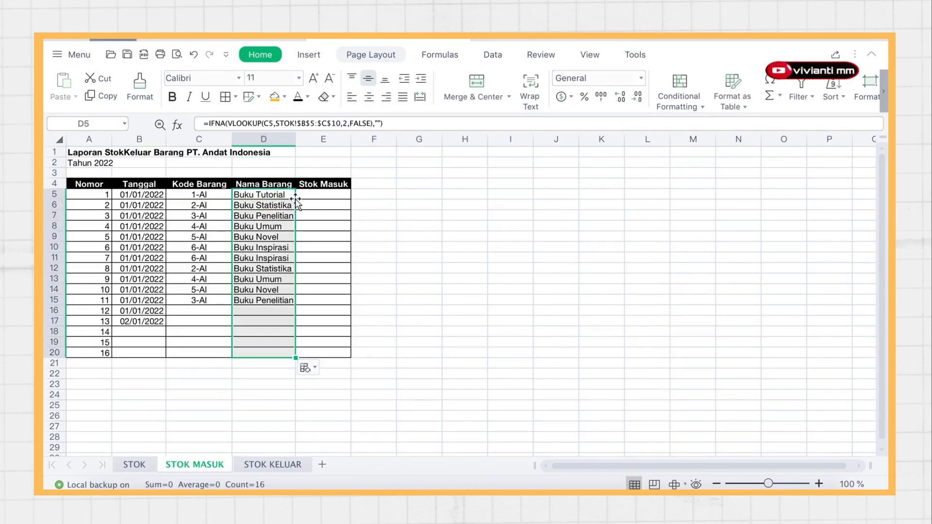
click(256, 302)
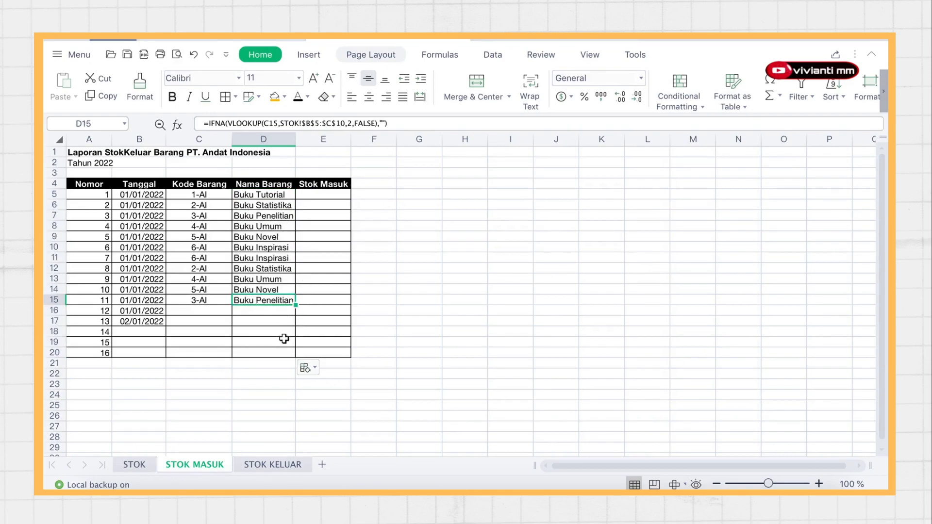
drag(294, 140, 302, 140)
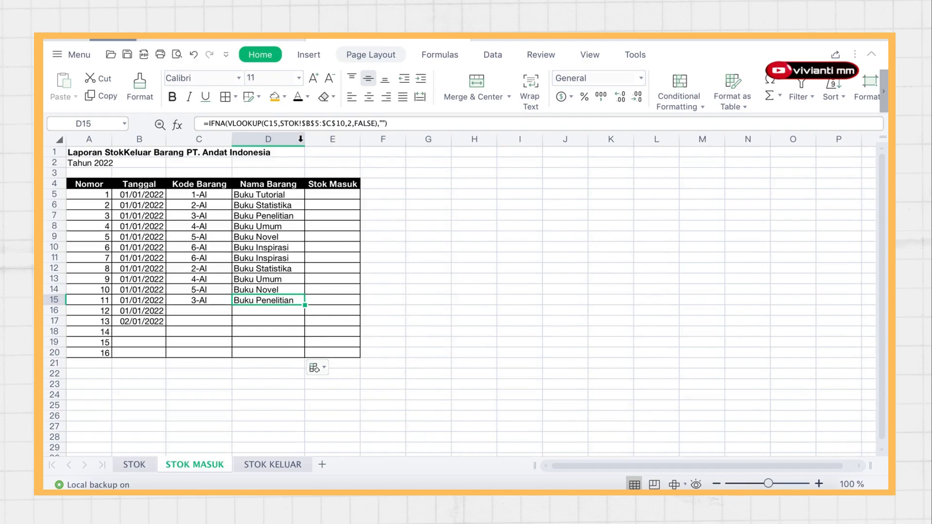
- Enter the Stok Masuk quantities 10, 2, 3 and 5 in E5:E8
click(338, 197)
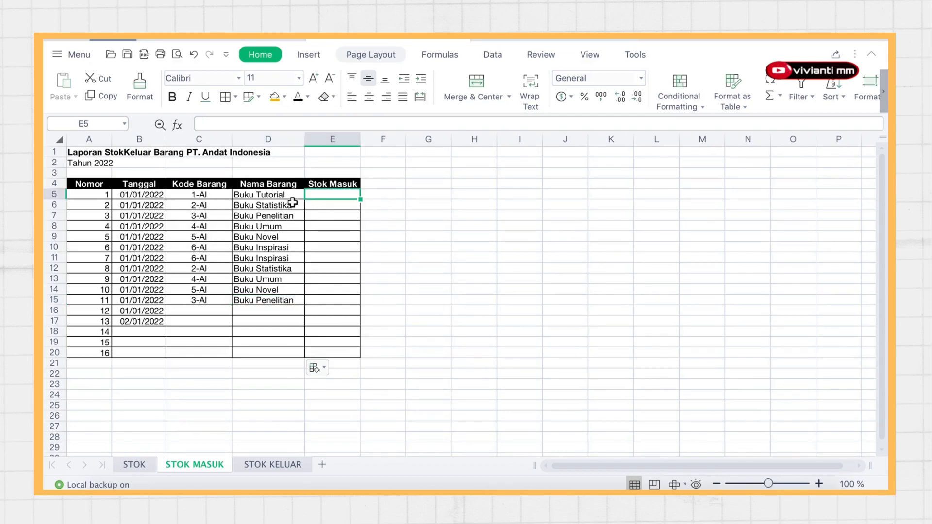
text(10)
click(332, 214)
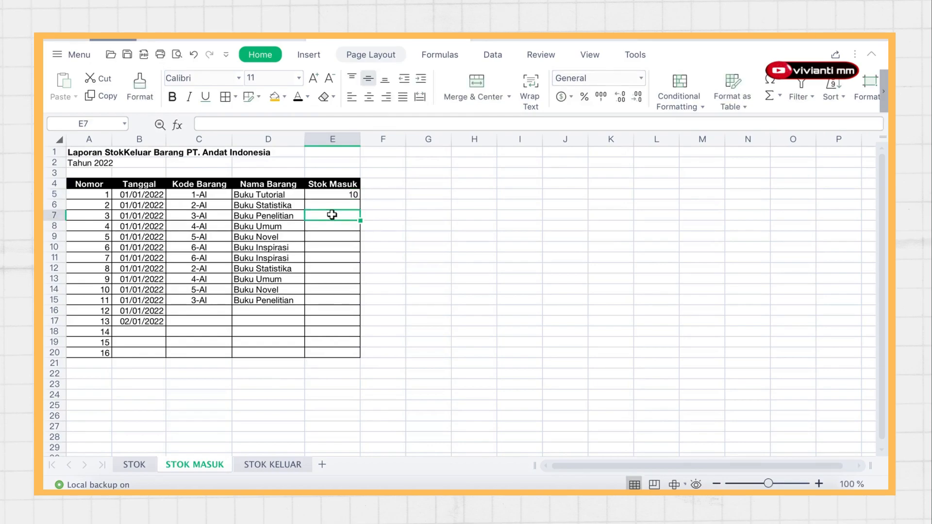
text(3)
click(327, 204)
text(2)
click(335, 231)
text(5)
- Repeat the four Stok Masuk quantities down the column through E15, leaving E16 empty
drag(333, 196, 325, 315)
key(ctrl+c)
key(ctrl+v)
key(ctrl+v)
click(326, 315)
key(Delete)
click(327, 362)
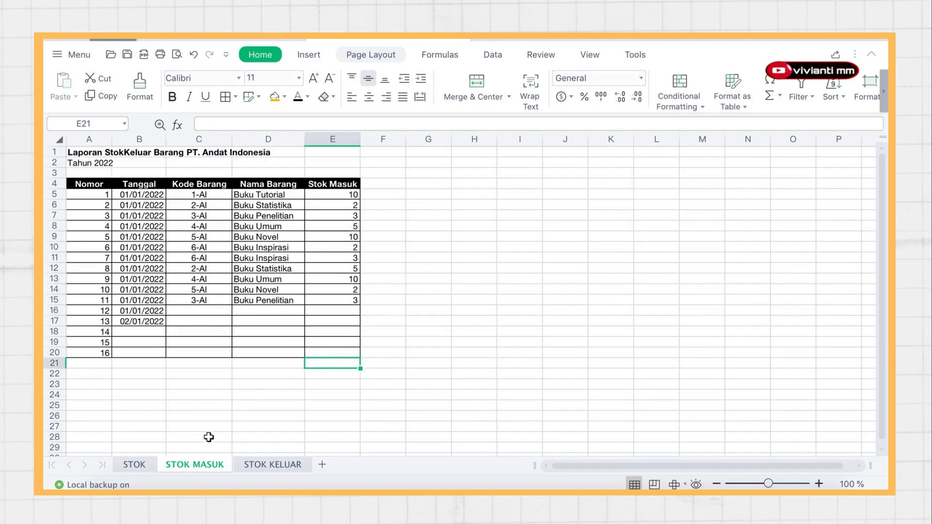
- On the STOK sheet, widen the Stok Masuk column slightly and begin a formula in E5 with =if
click(135, 466)
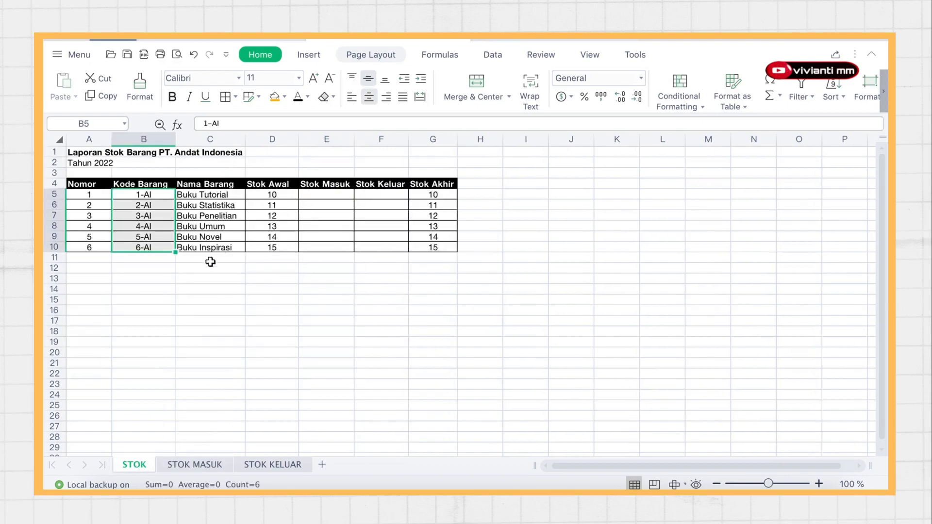
drag(353, 141, 361, 141)
click(340, 196)
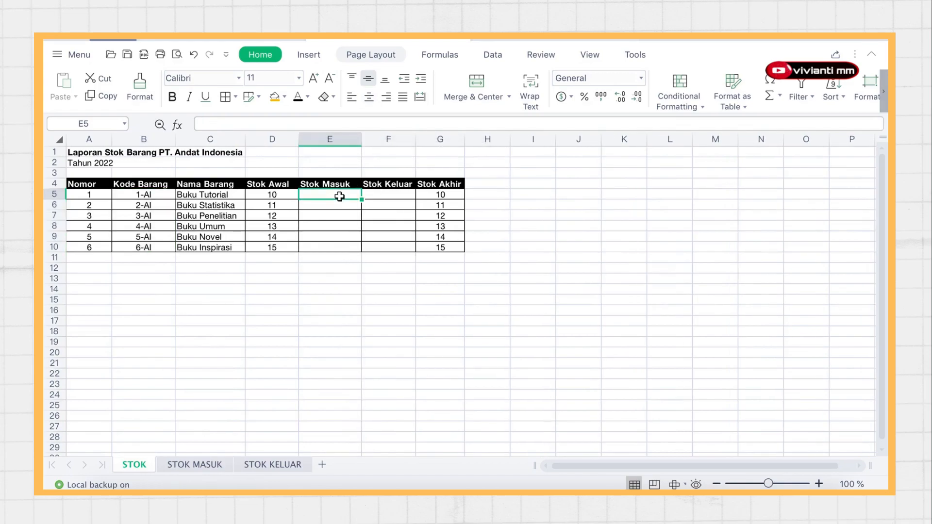
text(=)
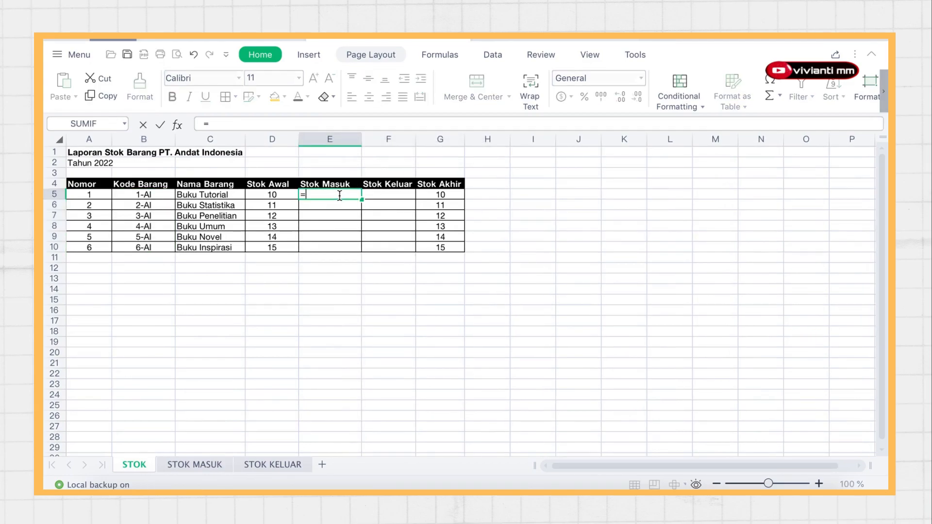
text(i)
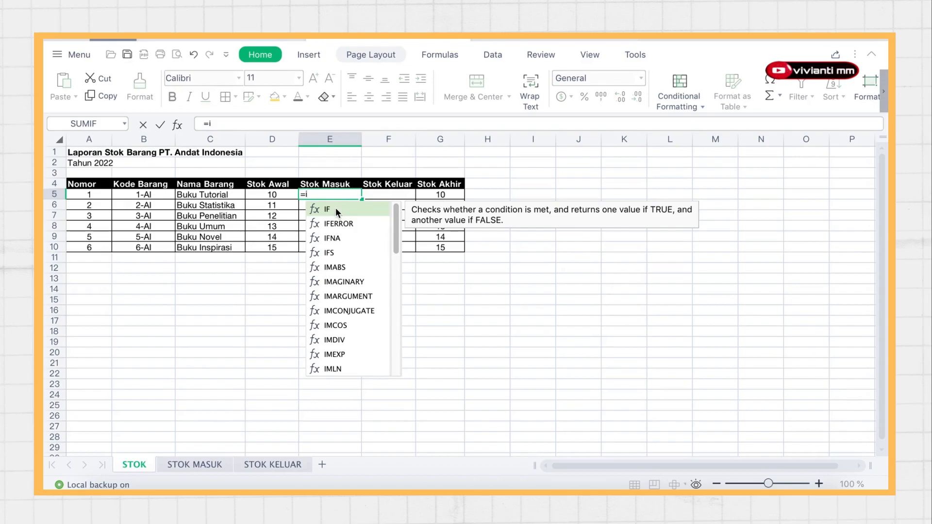
text(f)
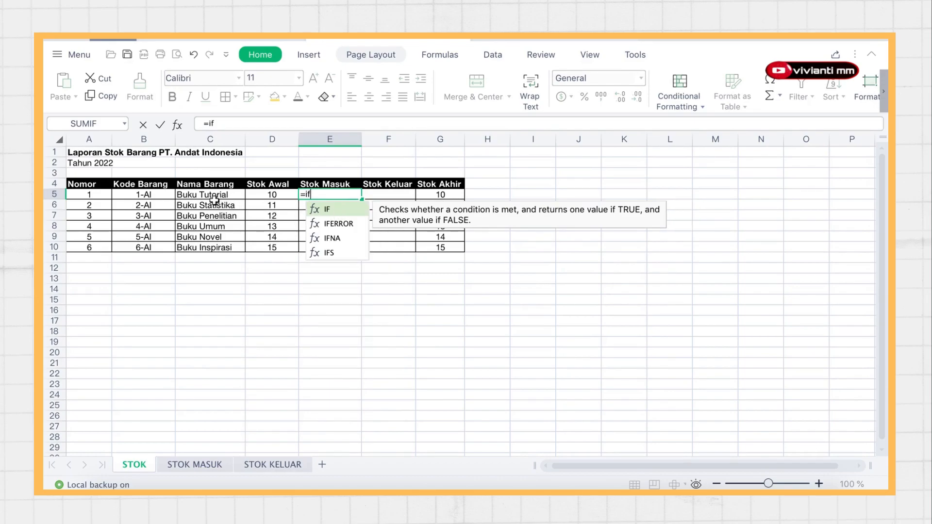